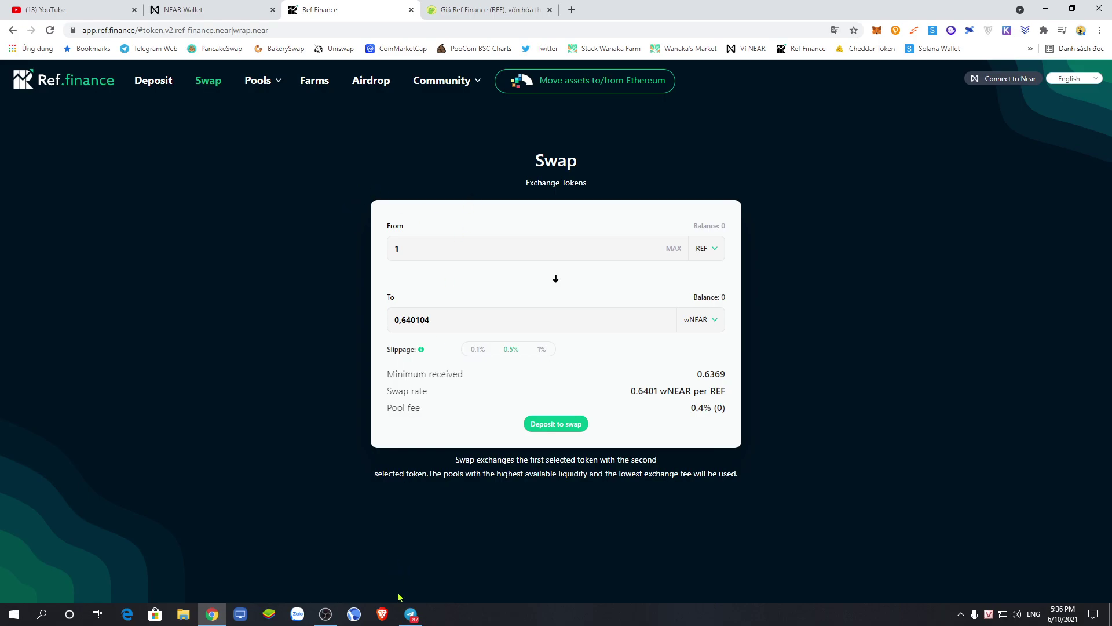
Step: Switch to Telegram, read the Ref Finance airdrop post's token allocation and eligibility conditions, and return to the browser
left_click(411, 614)
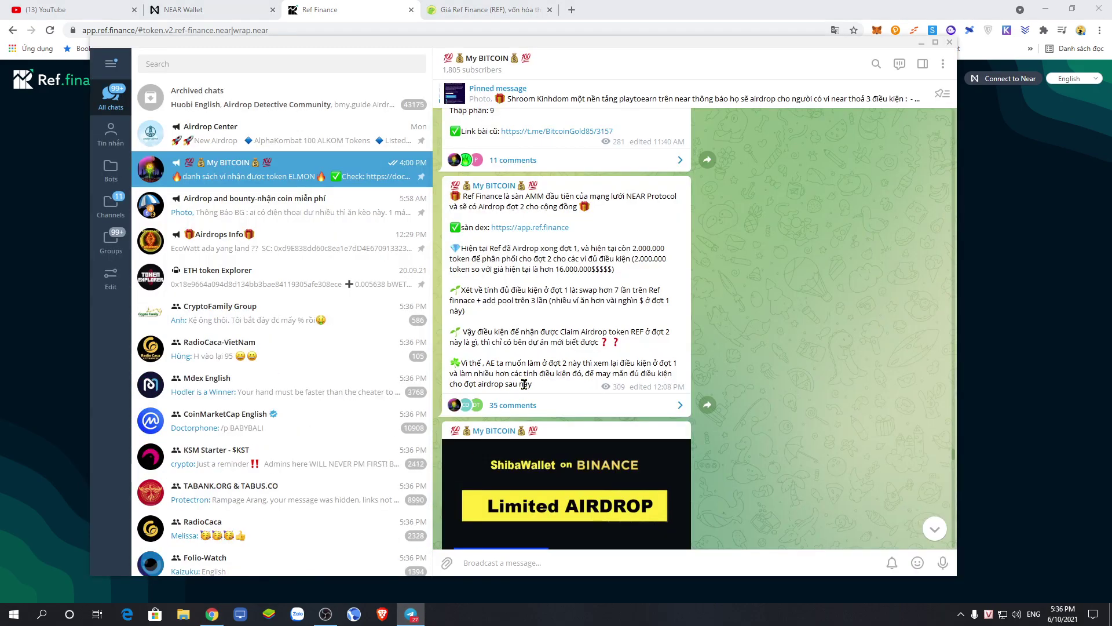
scroll(533, 368, "up", 1)
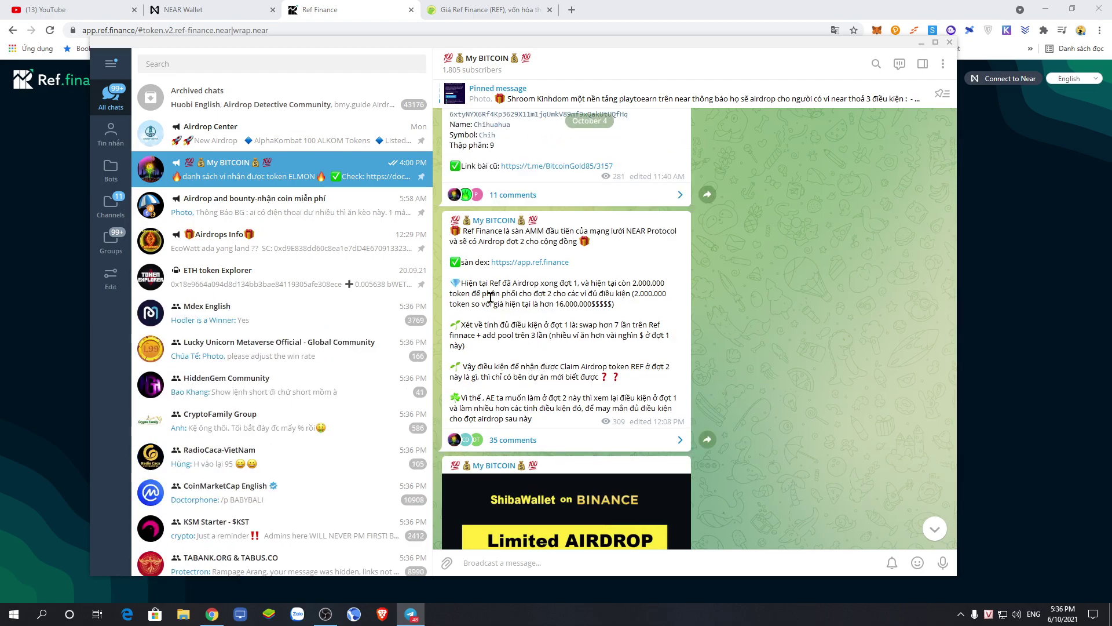
scroll(495, 299, "down", 1)
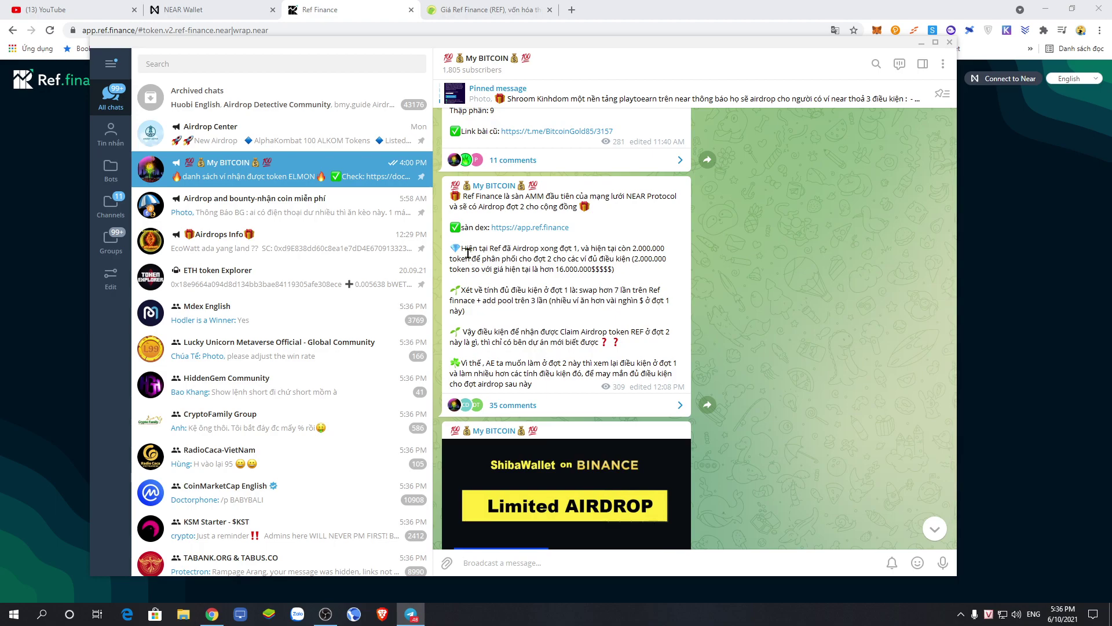
left_click_drag(461, 248, 623, 267)
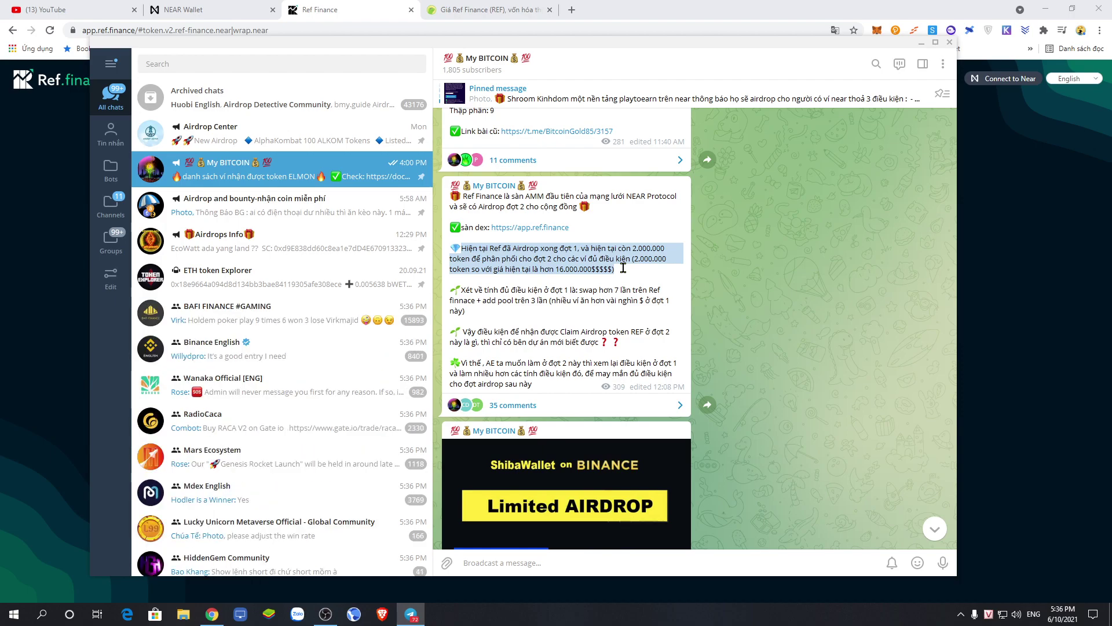
left_click(625, 269)
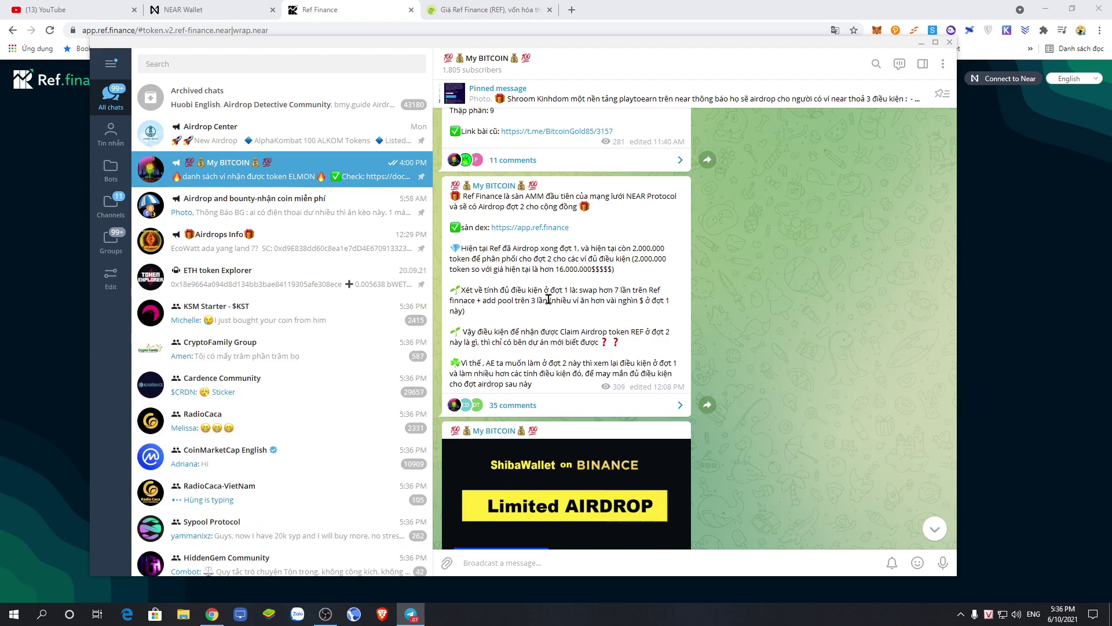
left_click_drag(466, 331, 596, 327)
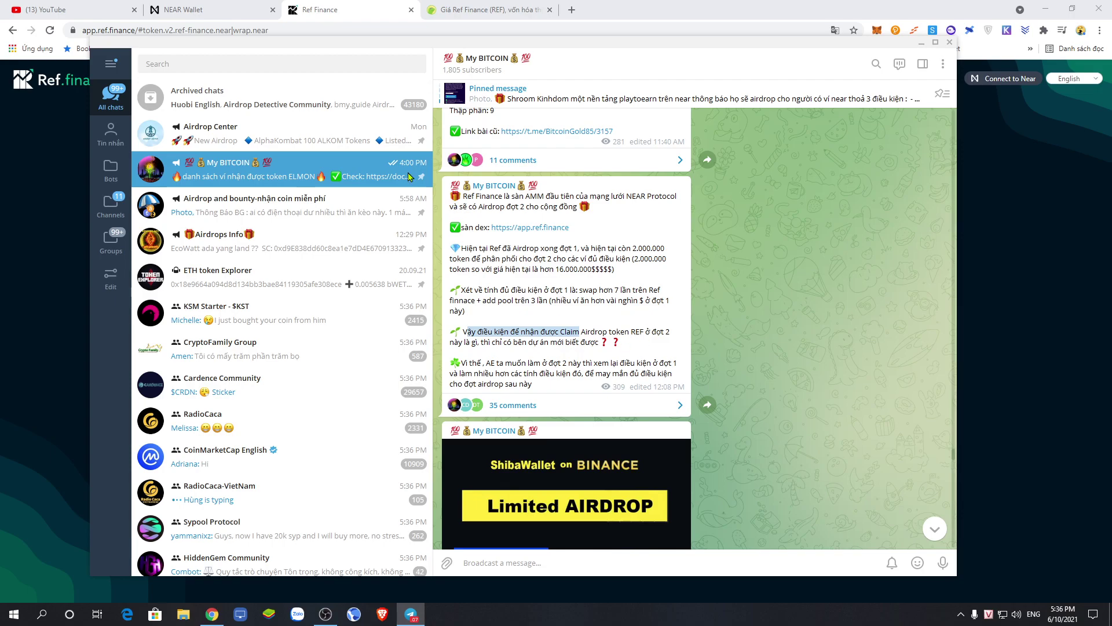
left_click(364, 7)
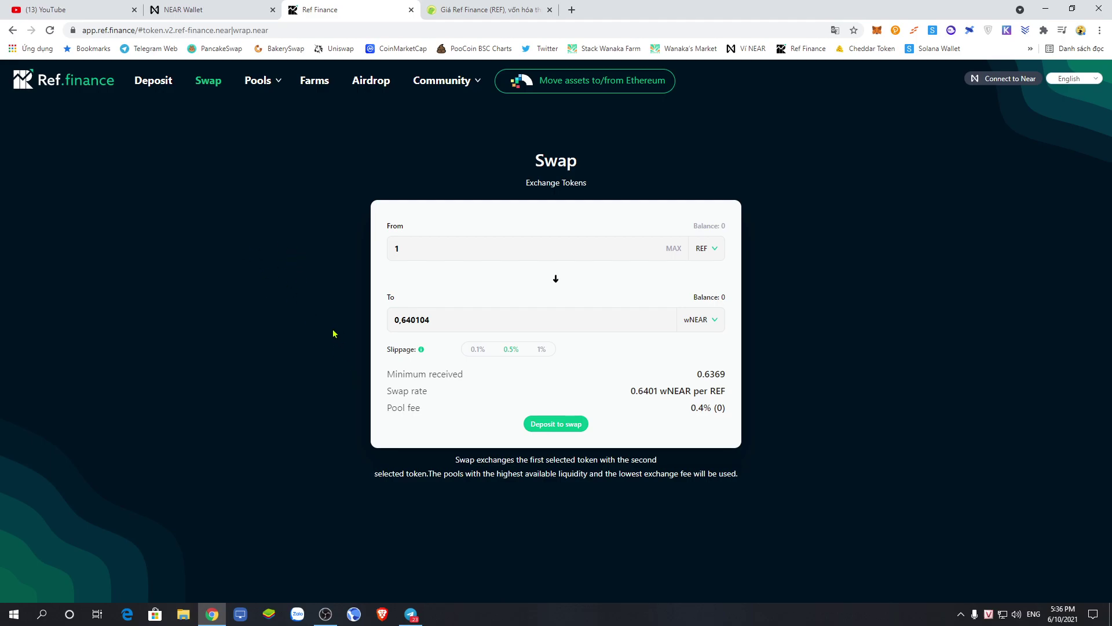
left_click(411, 614)
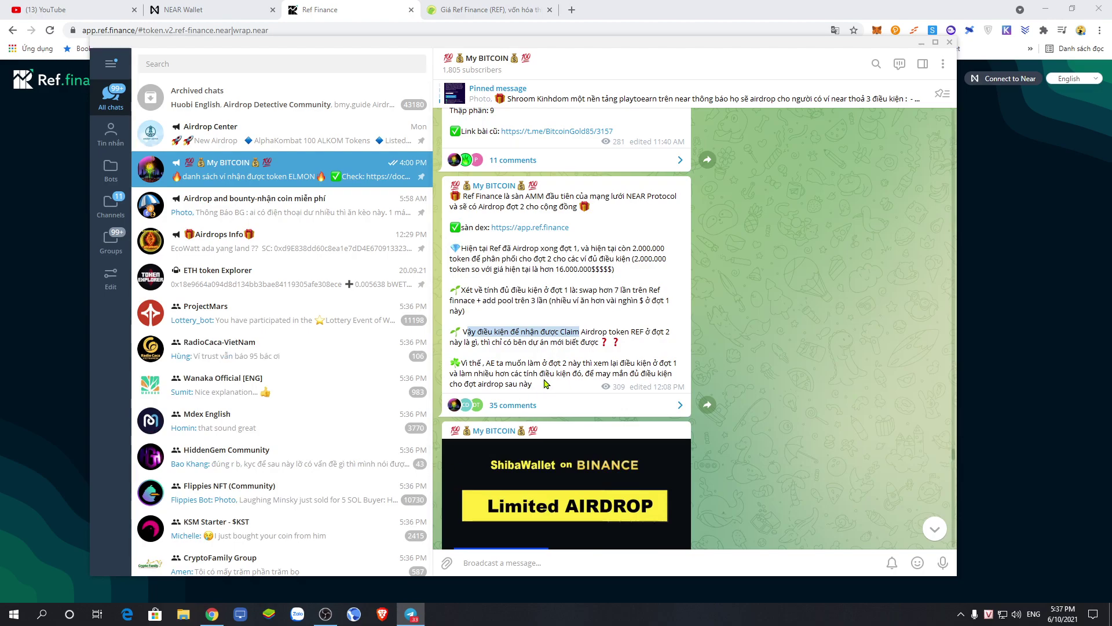
left_click(12, 336)
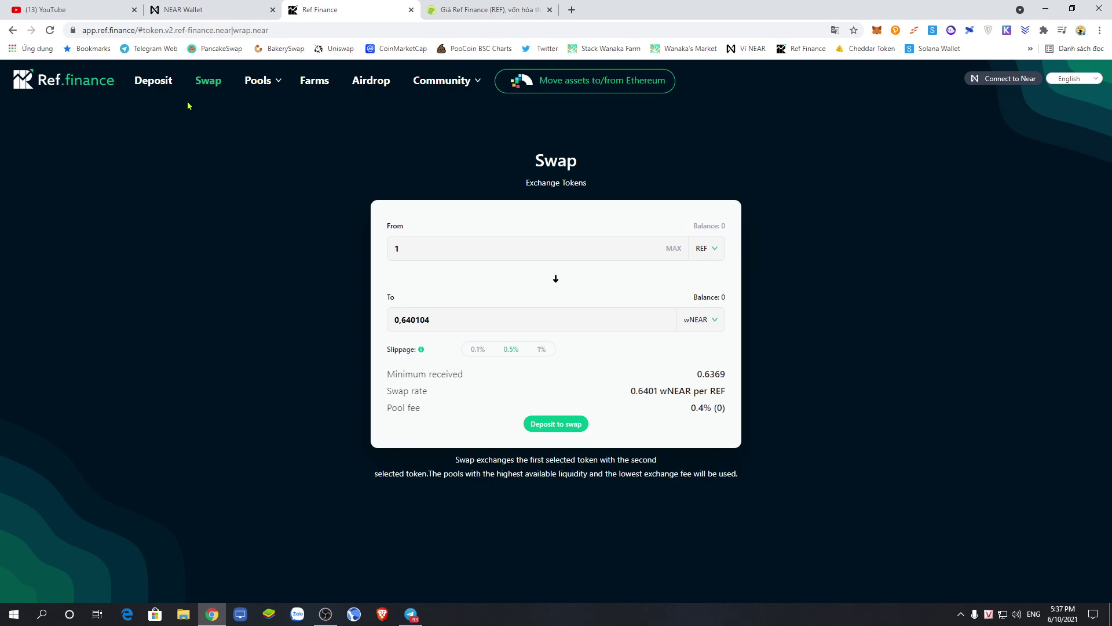
Step: View the Ref Finance Airdrop page for claiming REF tokens and return to the Swap page
left_click_drag(187, 100, 289, 97)
left_click(398, 140)
left_click(377, 86)
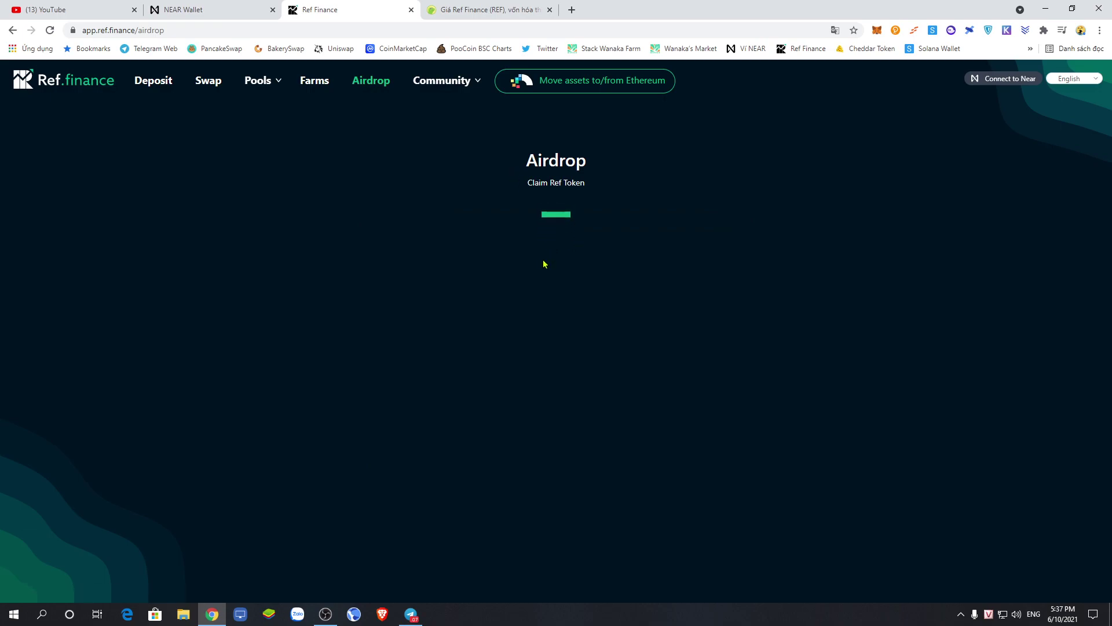
left_click_drag(505, 244, 840, 247)
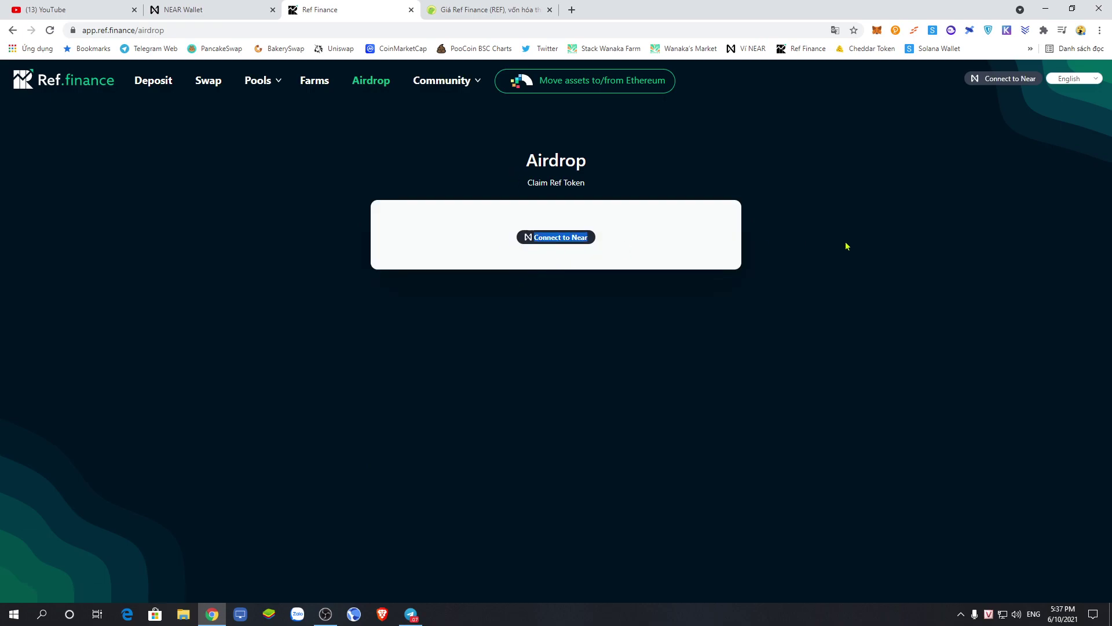
left_click(879, 240)
left_click(210, 84)
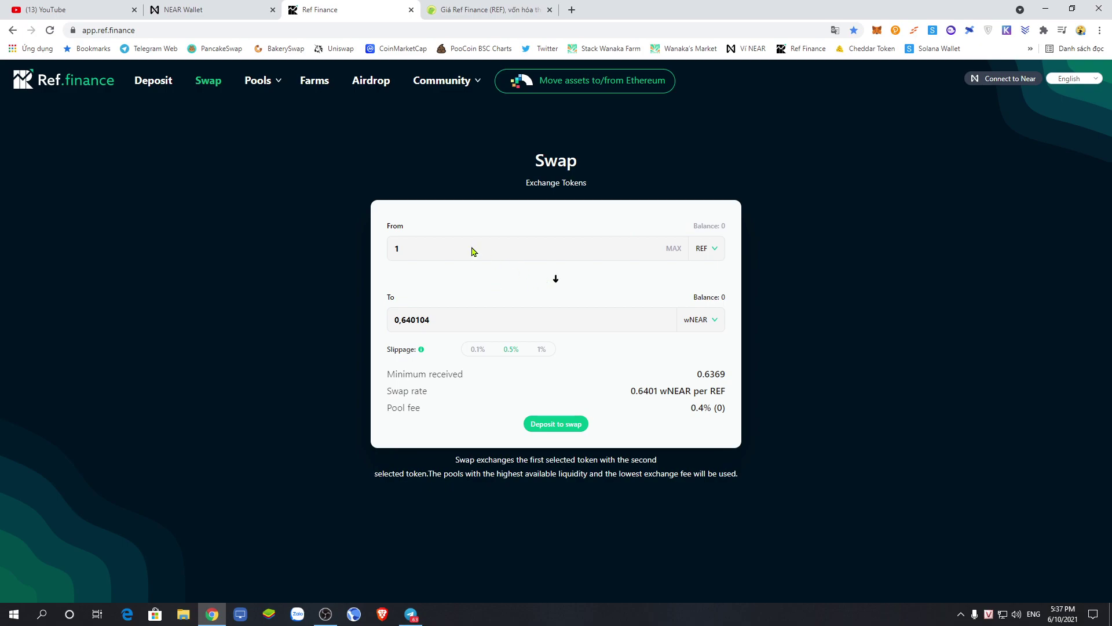
Step: Switch to Telegram and review the second-round airdrop conditions in the Ref Finance post
mouse_move(260, 81)
key("alt+Tab")
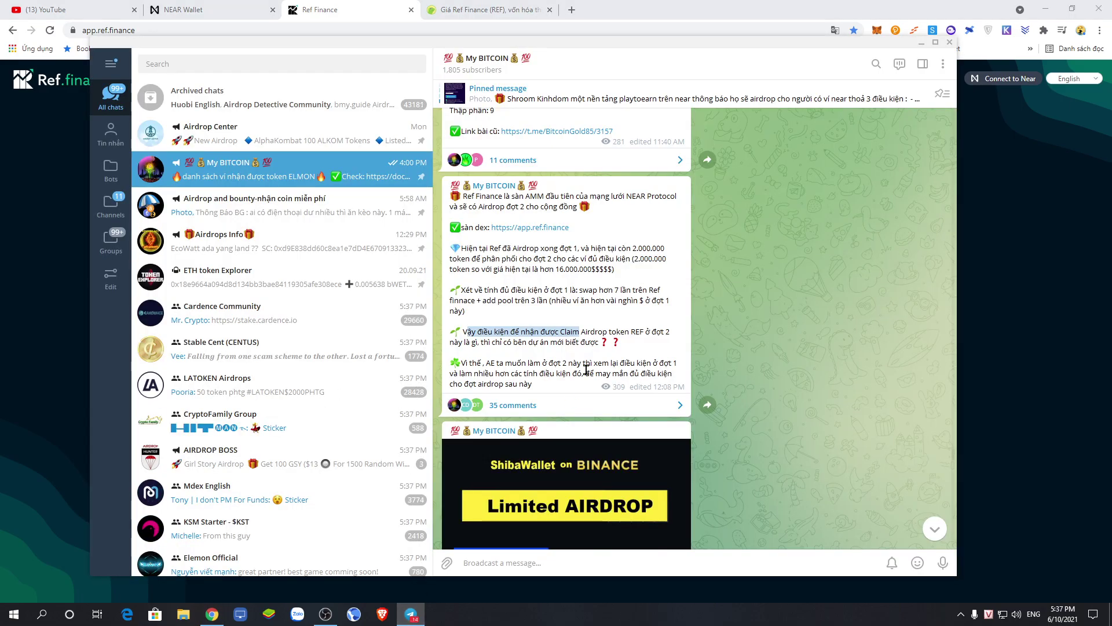
left_click(575, 340)
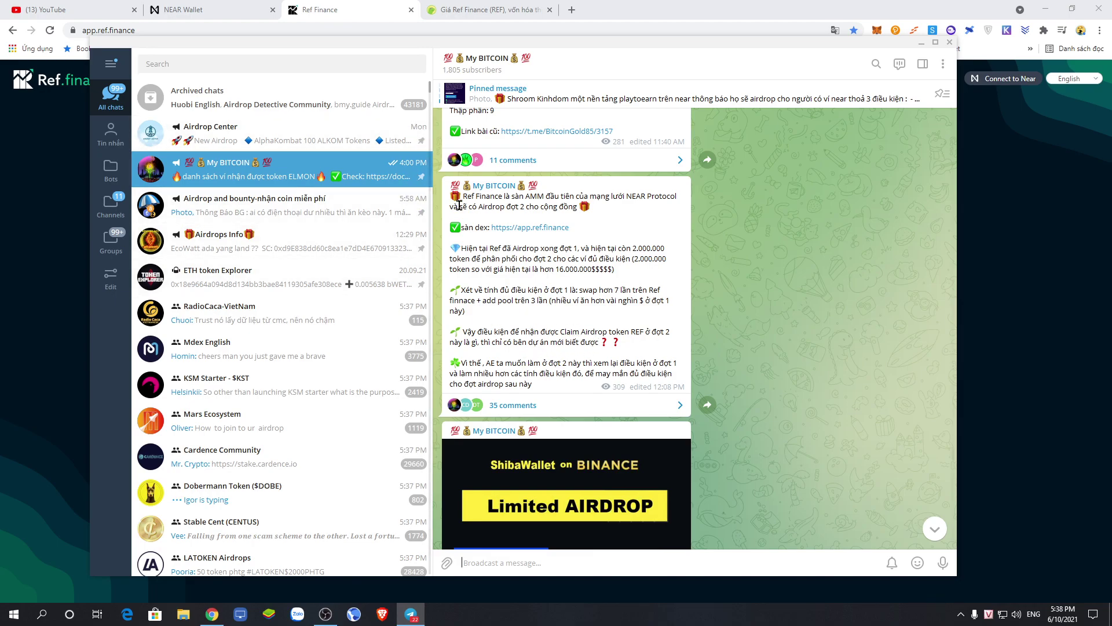
Step: Switch to the Ref Finance page on CoinGecko, reload it and convert 2000000 REF to USD
left_click(490, 9)
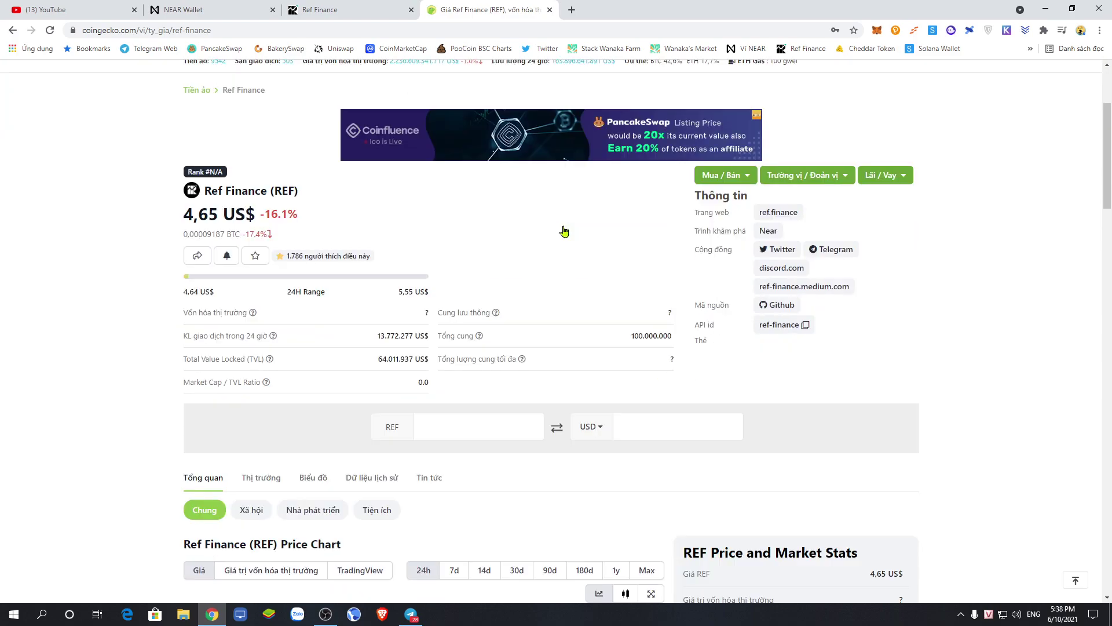
right_click(90, 279)
left_click(176, 314)
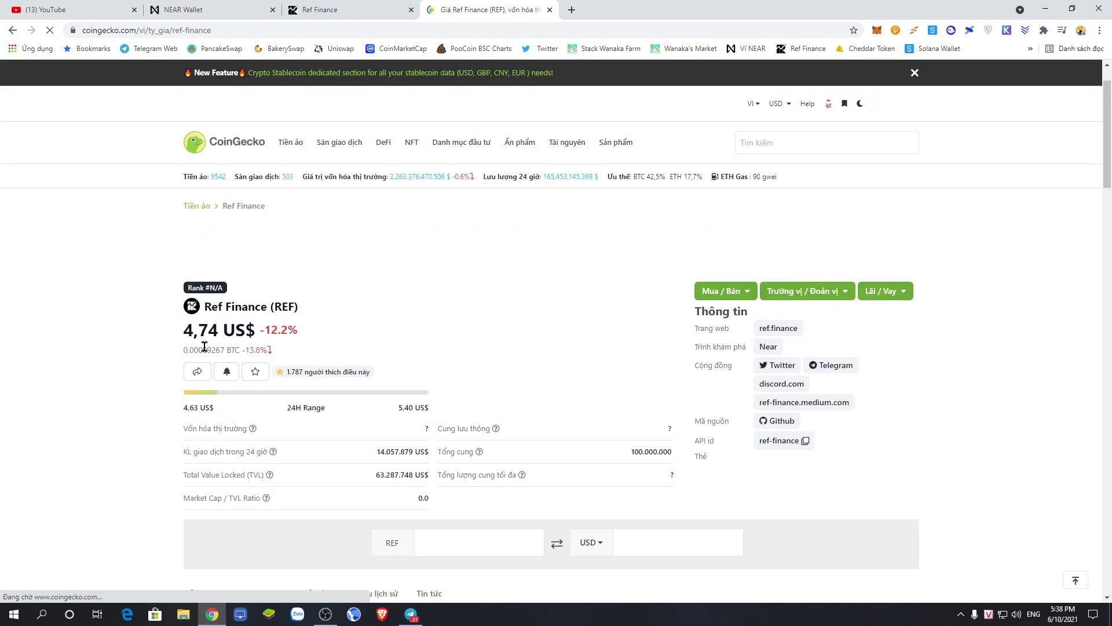
scroll(385, 366, "down", 3)
left_click(444, 369)
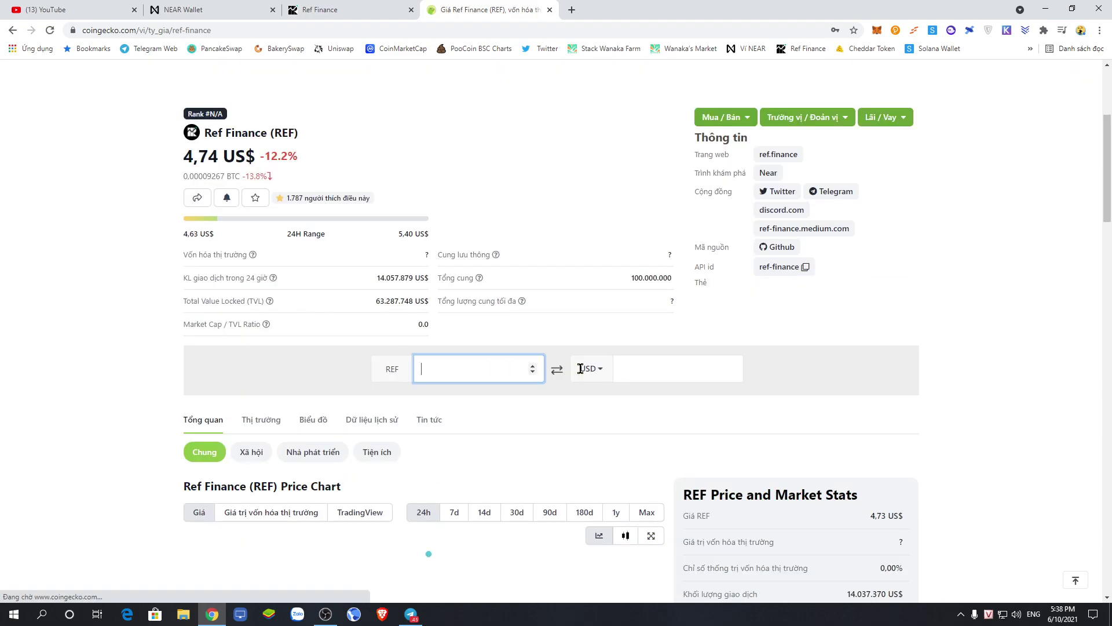
type("2000000")
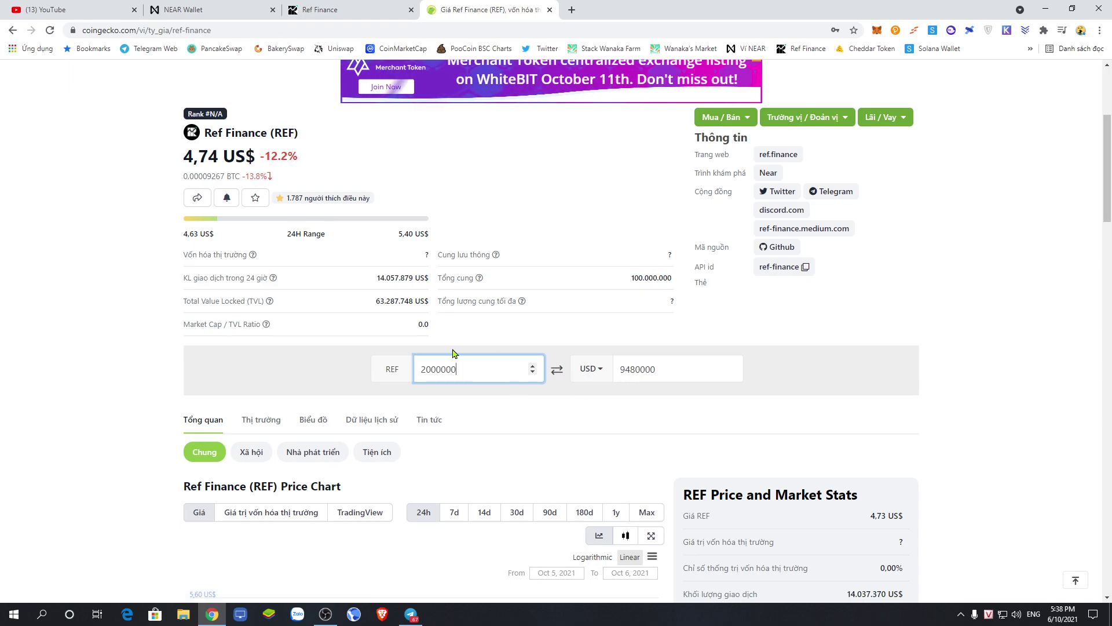
Step: Check the REF token's current US dollar price and close its CoinGecko page
scroll(549, 363, "up", 1)
scroll(550, 363, "up", 3)
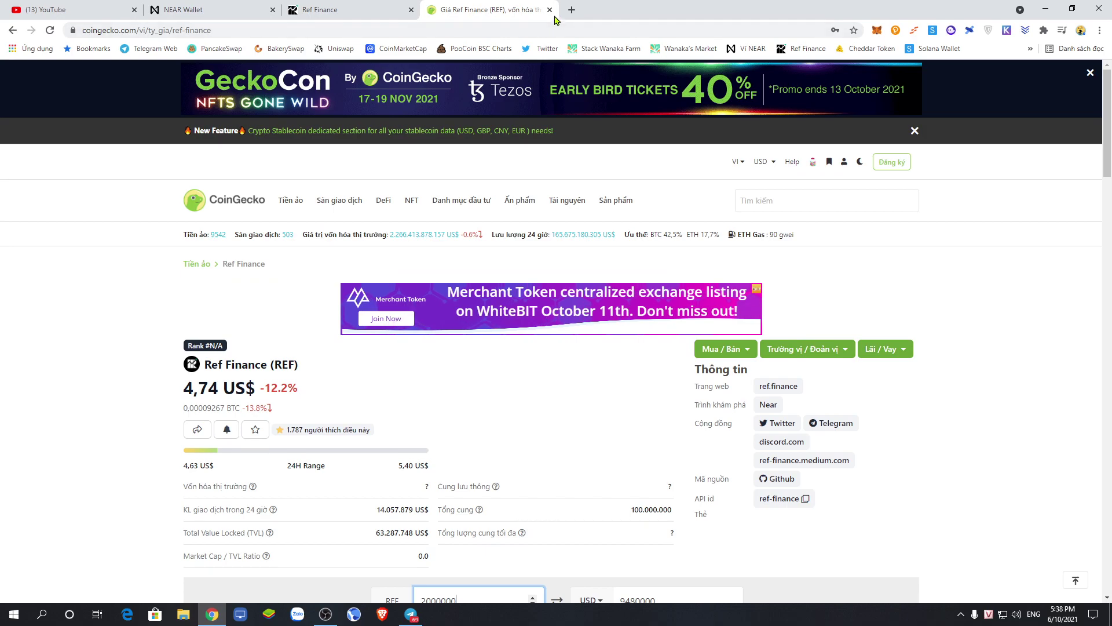
left_click_drag(174, 395, 279, 388)
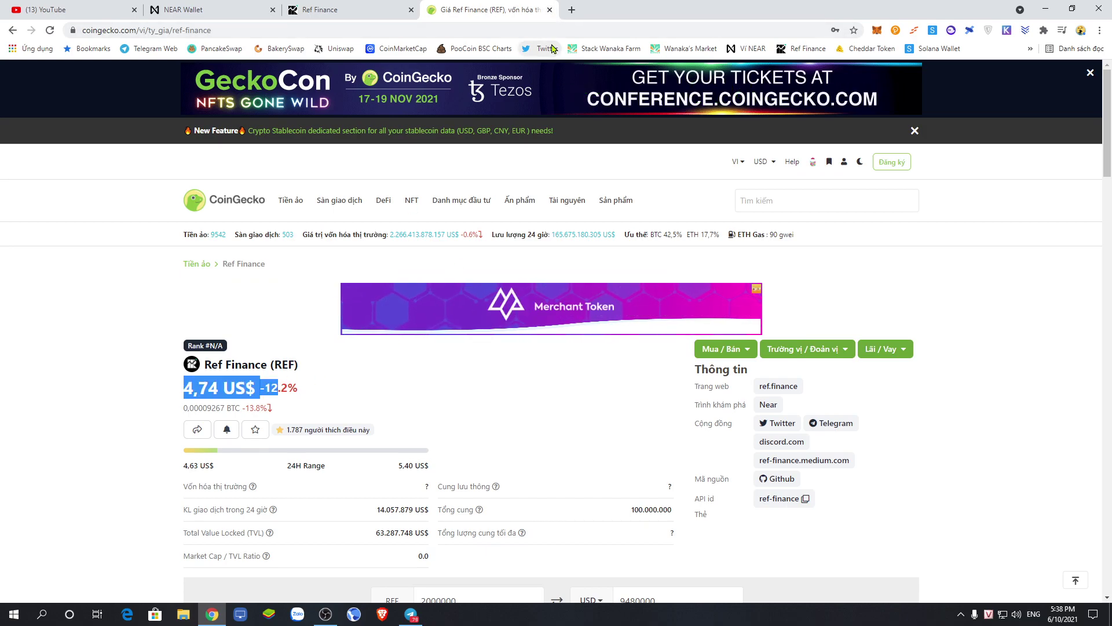
left_click(550, 10)
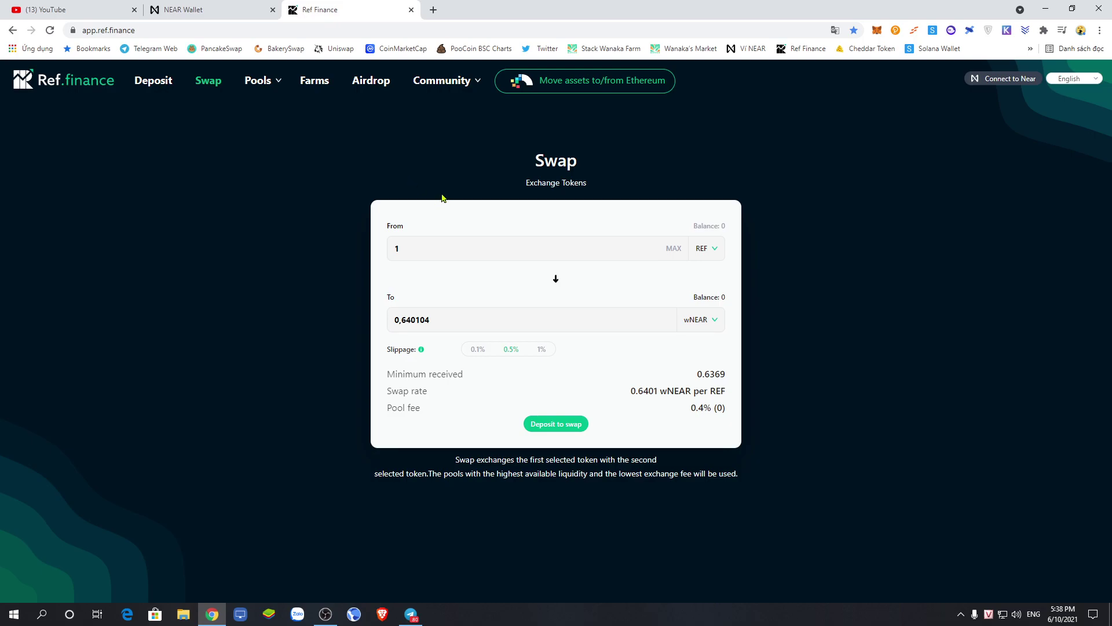
Step: Reread the Ref Finance airdrop post in Telegram and return to the Ref Finance page in the browser
left_click(412, 614)
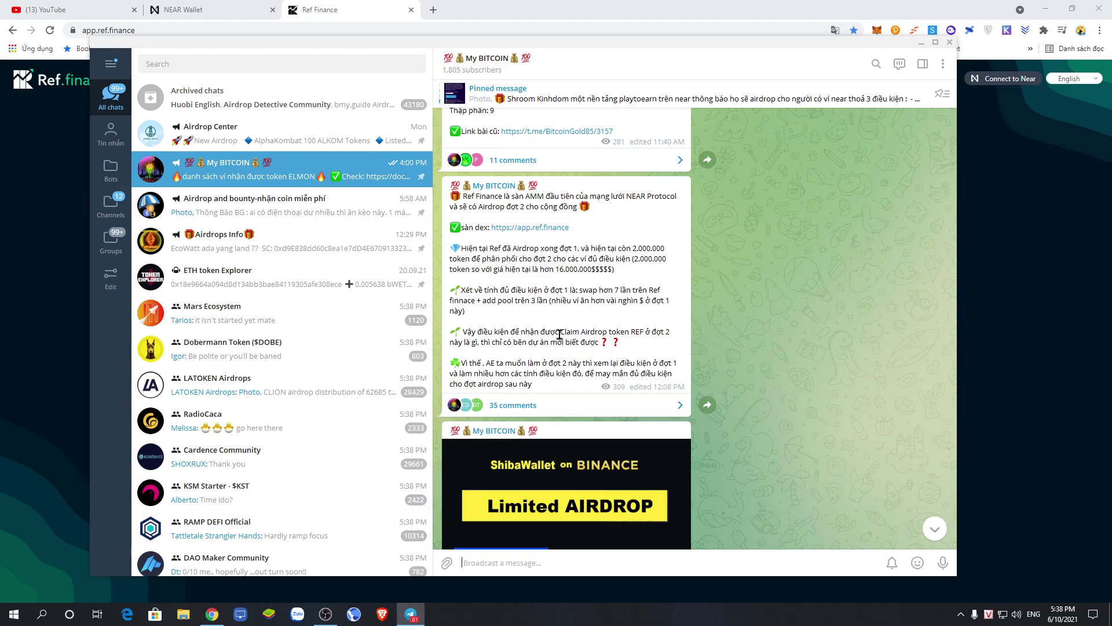
left_click(26, 326)
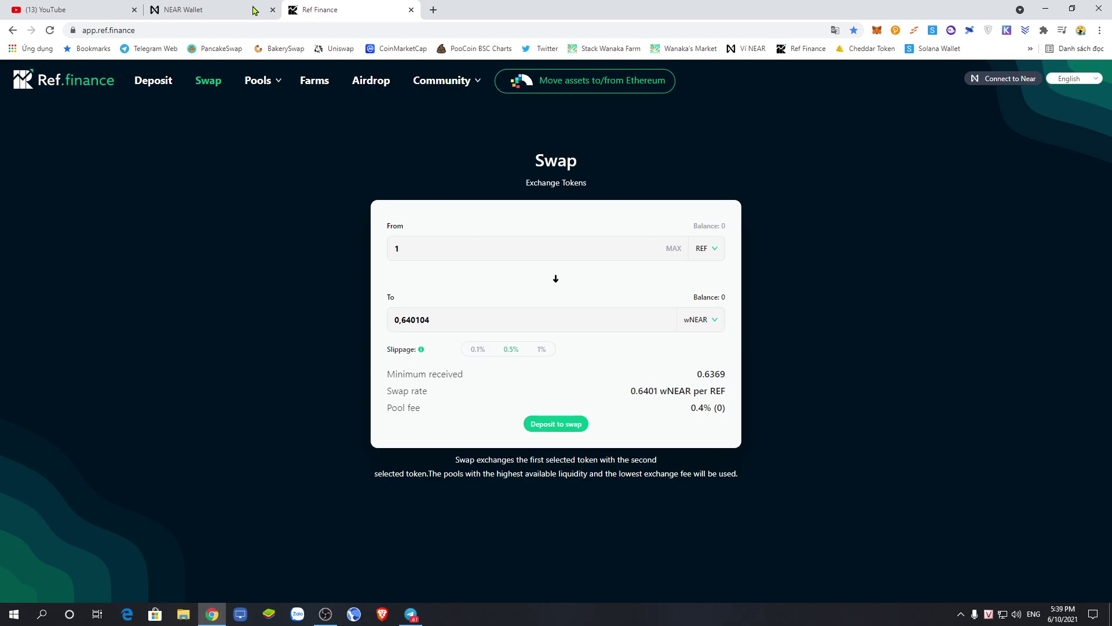
left_click(232, 7)
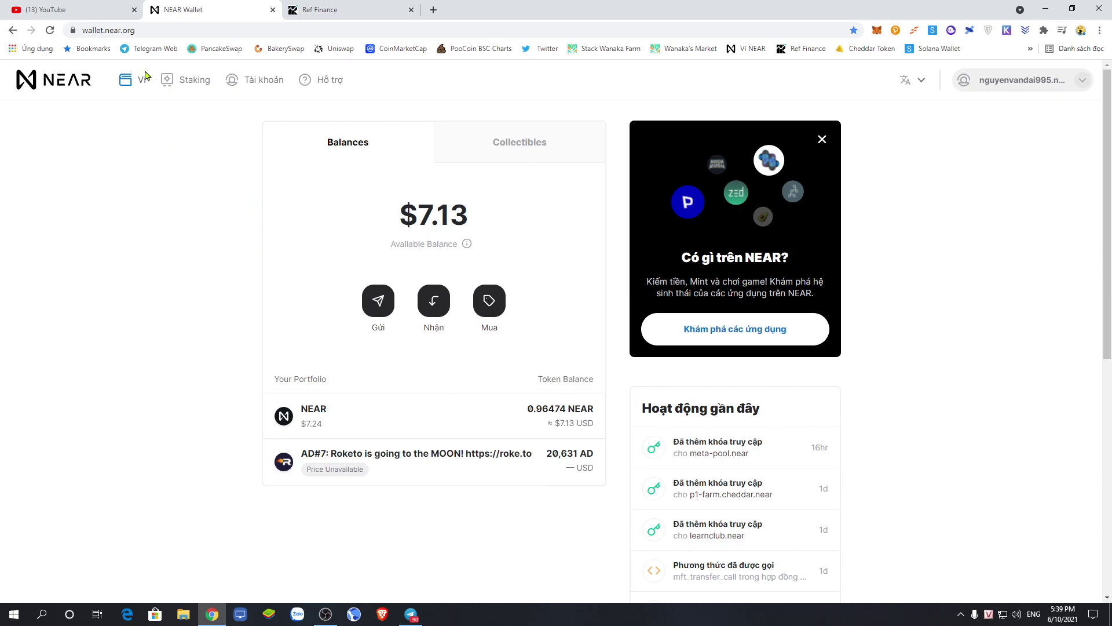
left_click(182, 32)
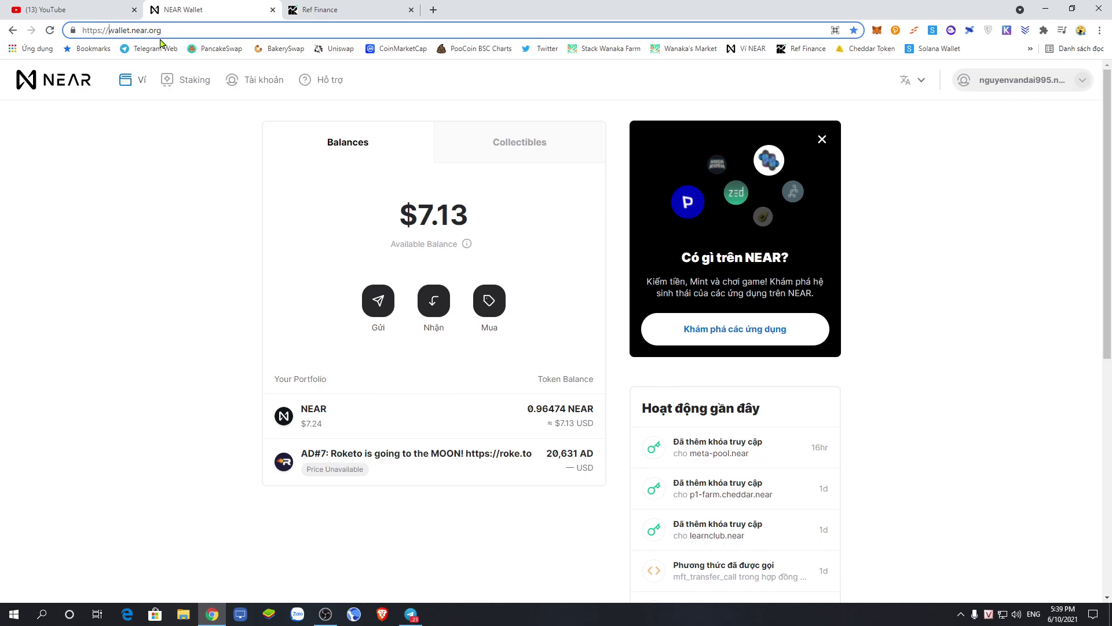
type("tes")
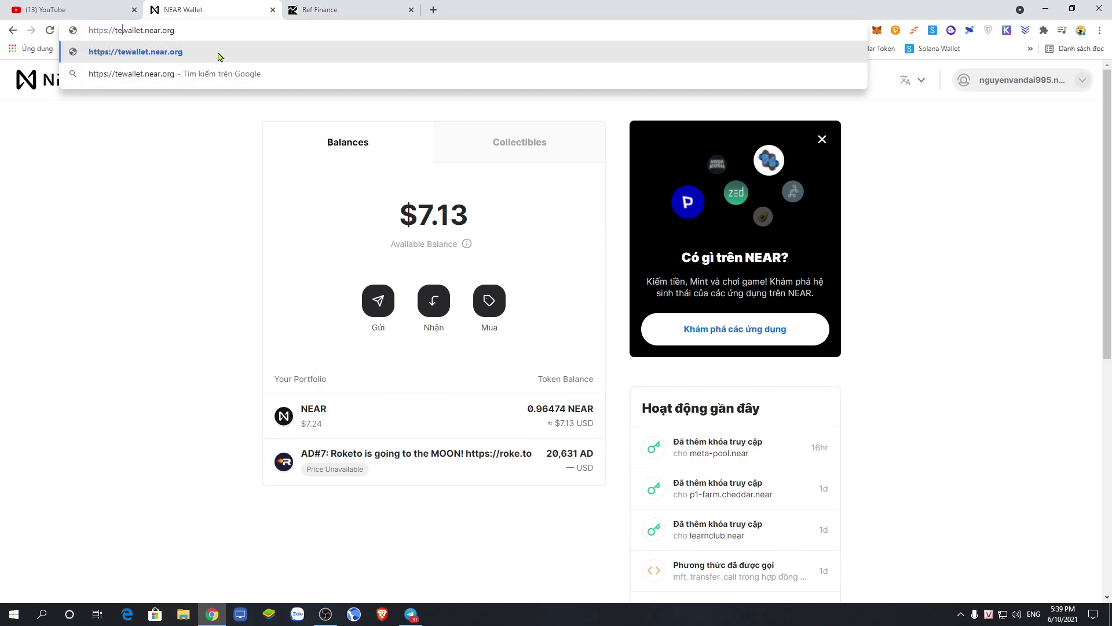
type("tnet")
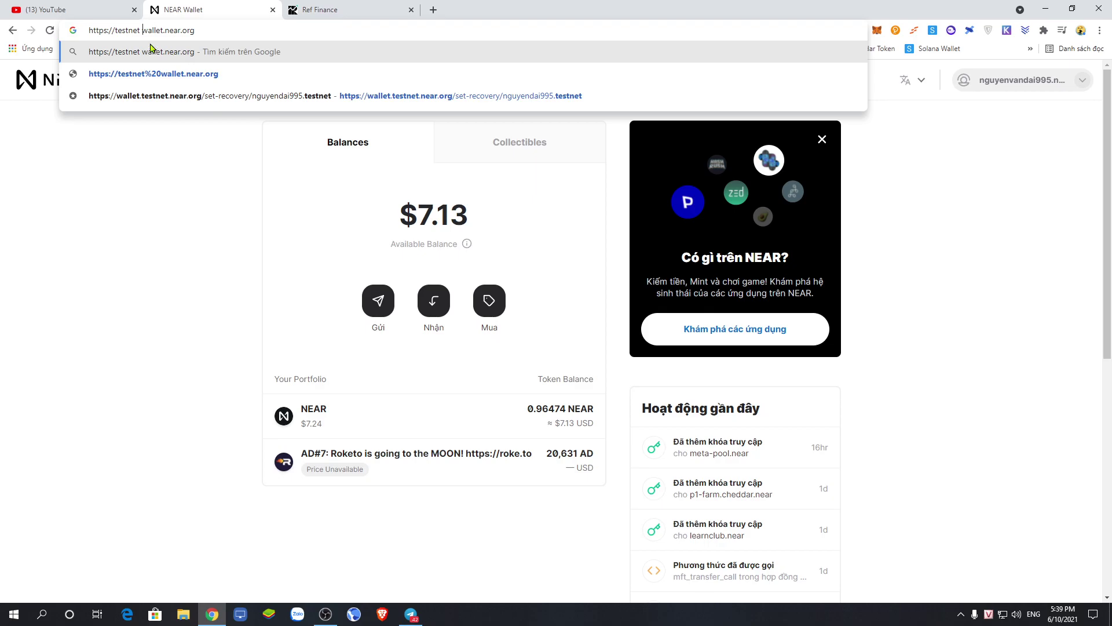
left_click(144, 128)
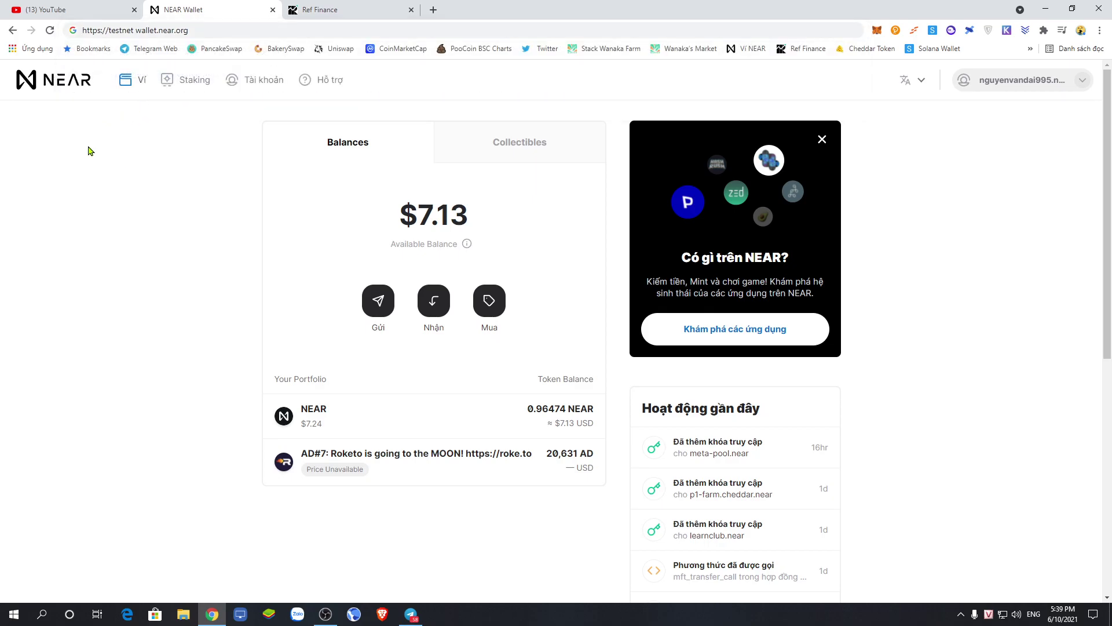
left_click(171, 31)
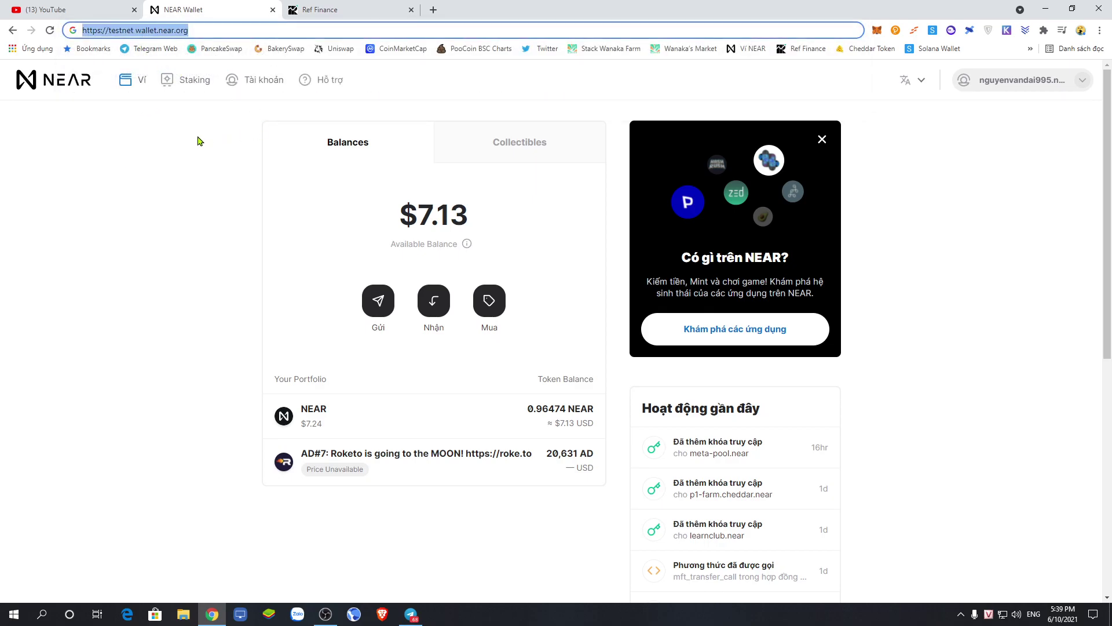
key("BackSpace")
left_click(150, 163)
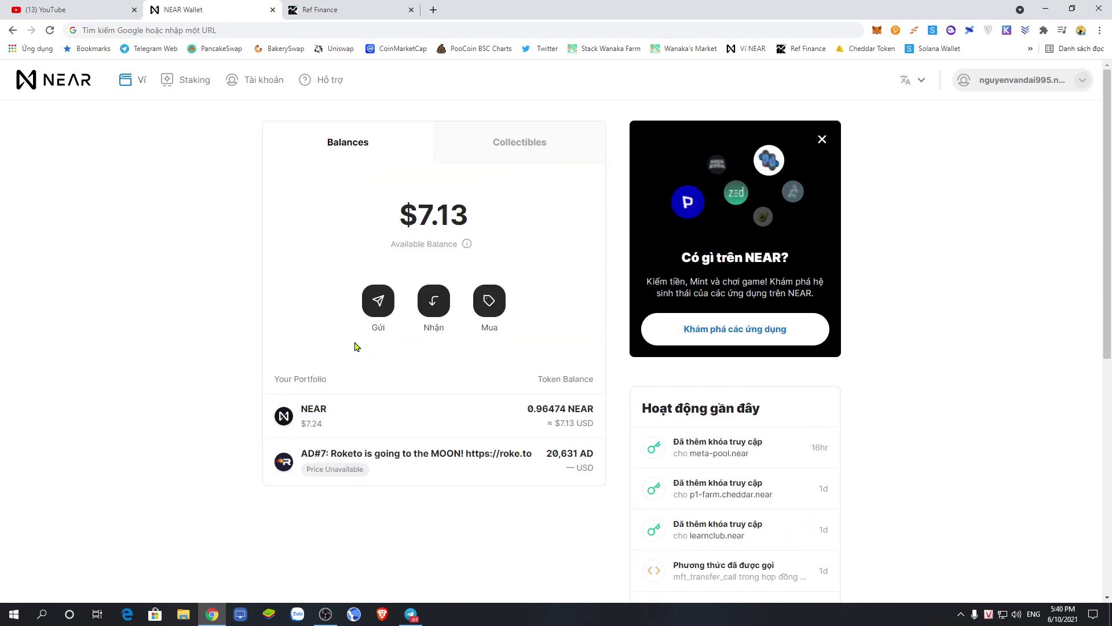
Step: Connect Ref Finance to the NEAR wallet, allow it to access the account, and dismiss the translation popup
left_click(339, 8)
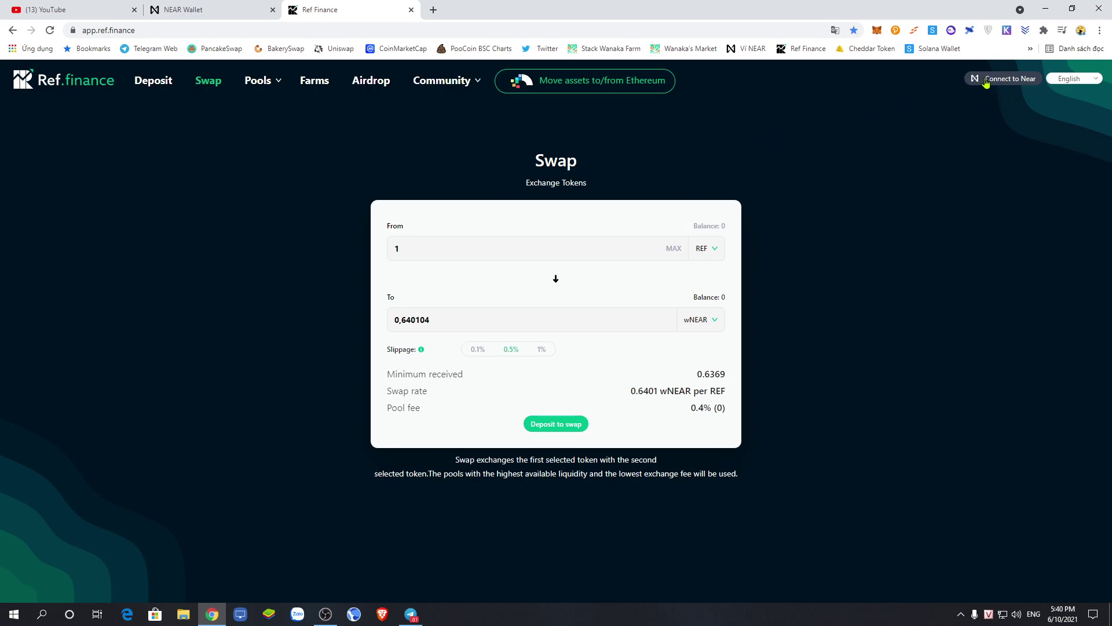
left_click(991, 81)
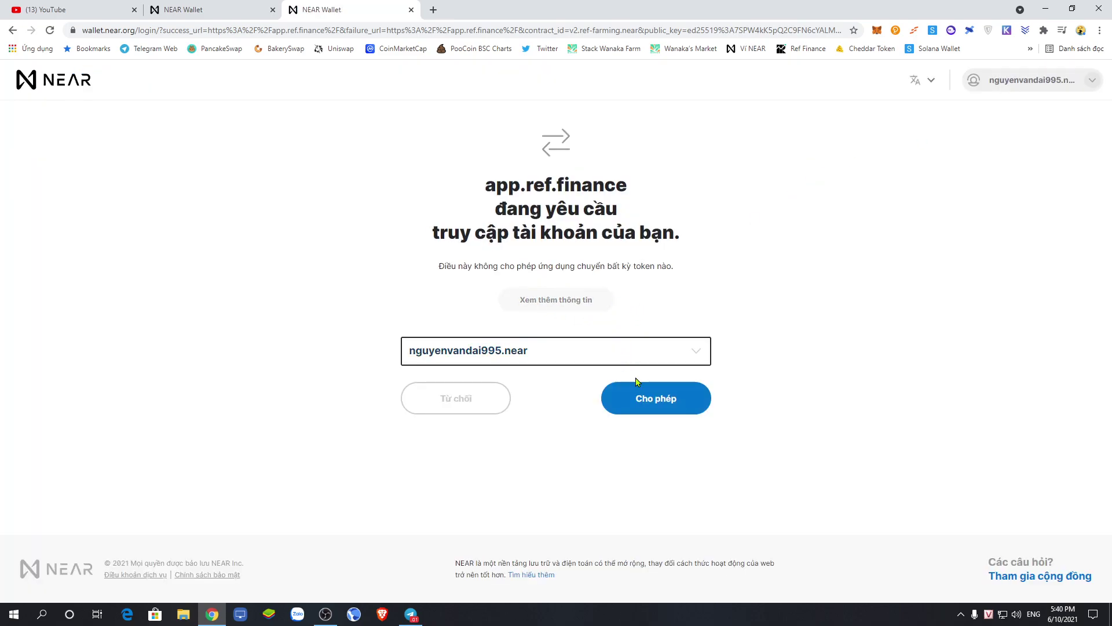
left_click(661, 402)
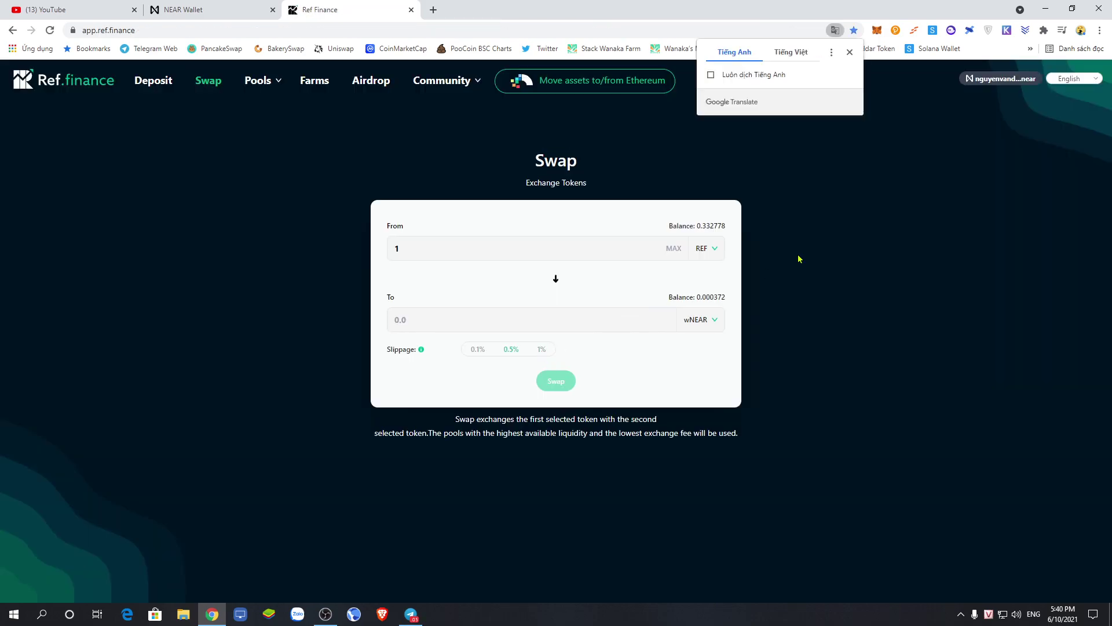
left_click(890, 240)
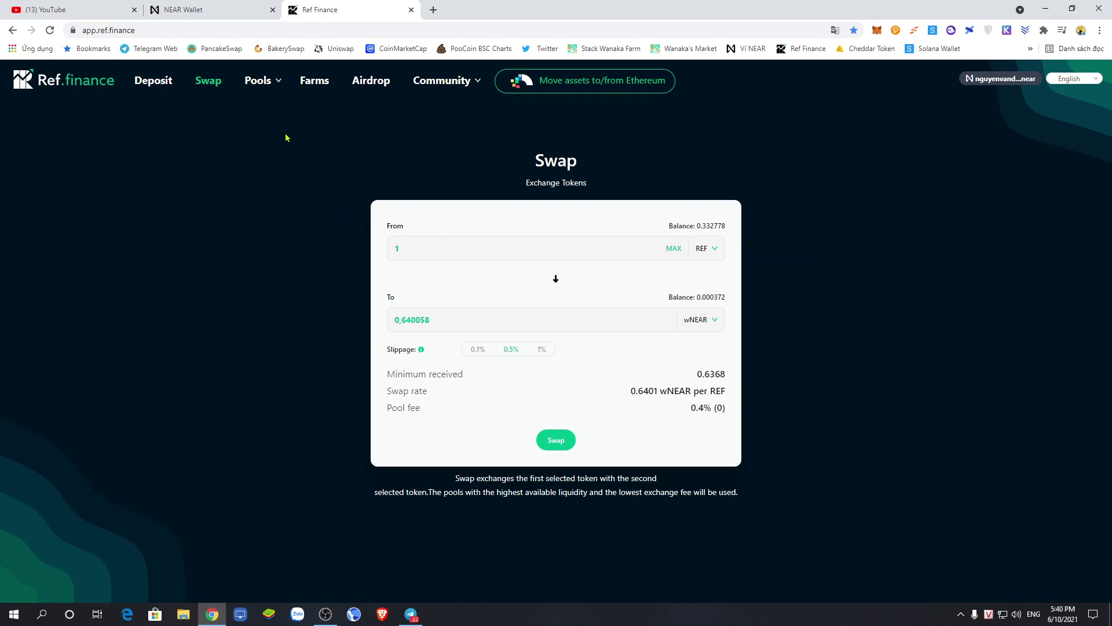
Step: Open the Farms page of Ref Finance to view the available liquidity farms
left_click(319, 83)
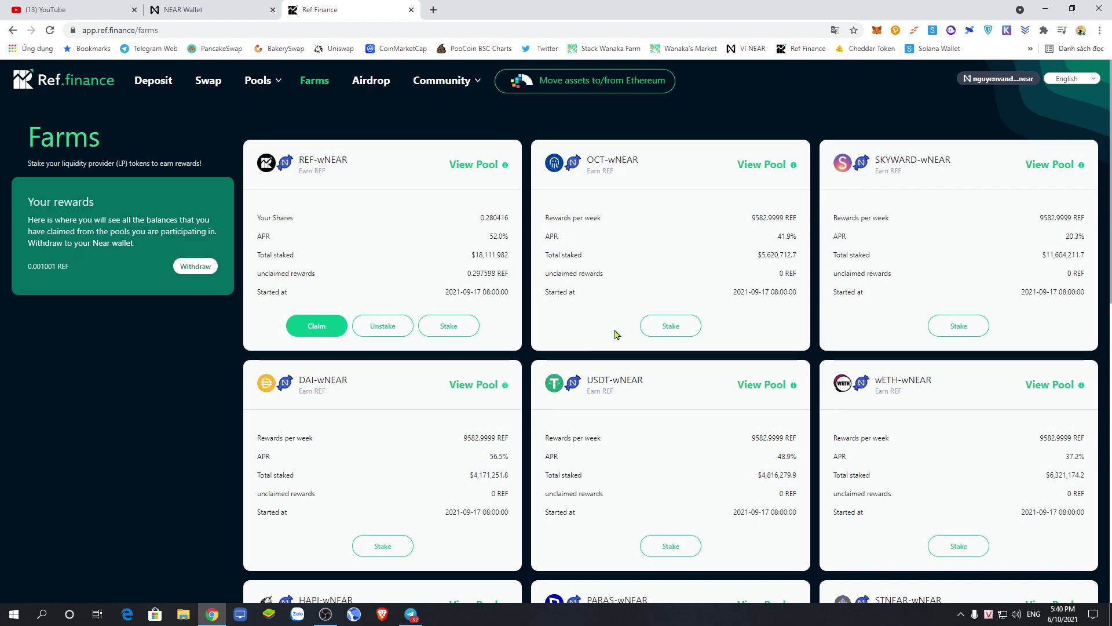
Step: Compare the APR of the REF-wNEAR farm with that of the OCT-wNEAR farm
scroll(613, 332, "down", 2)
scroll(615, 334, "up", 2)
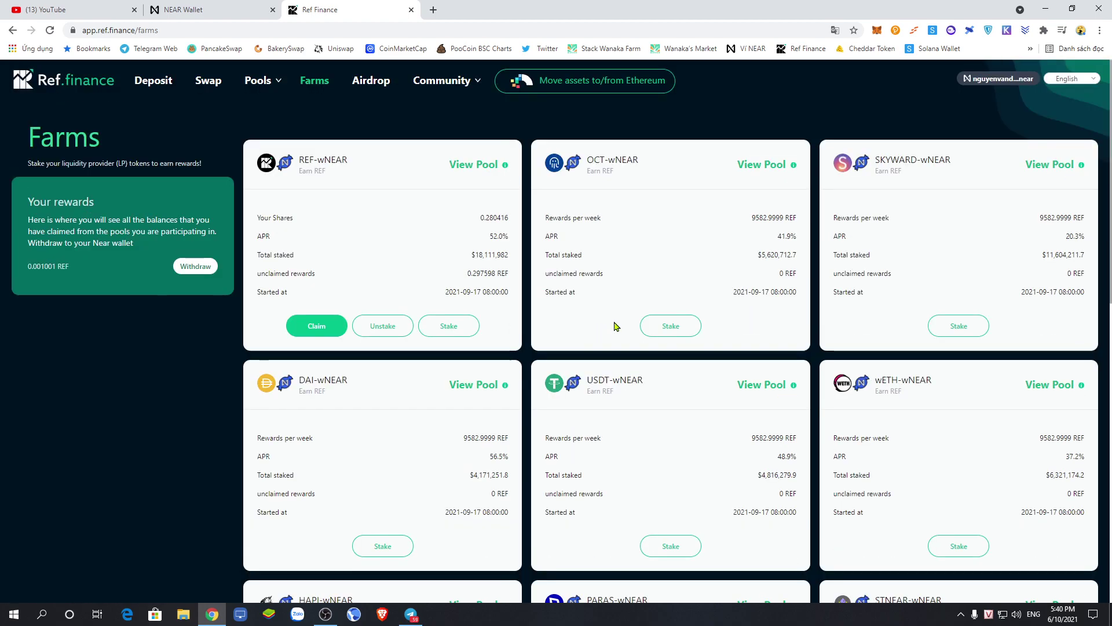
double_click(548, 236)
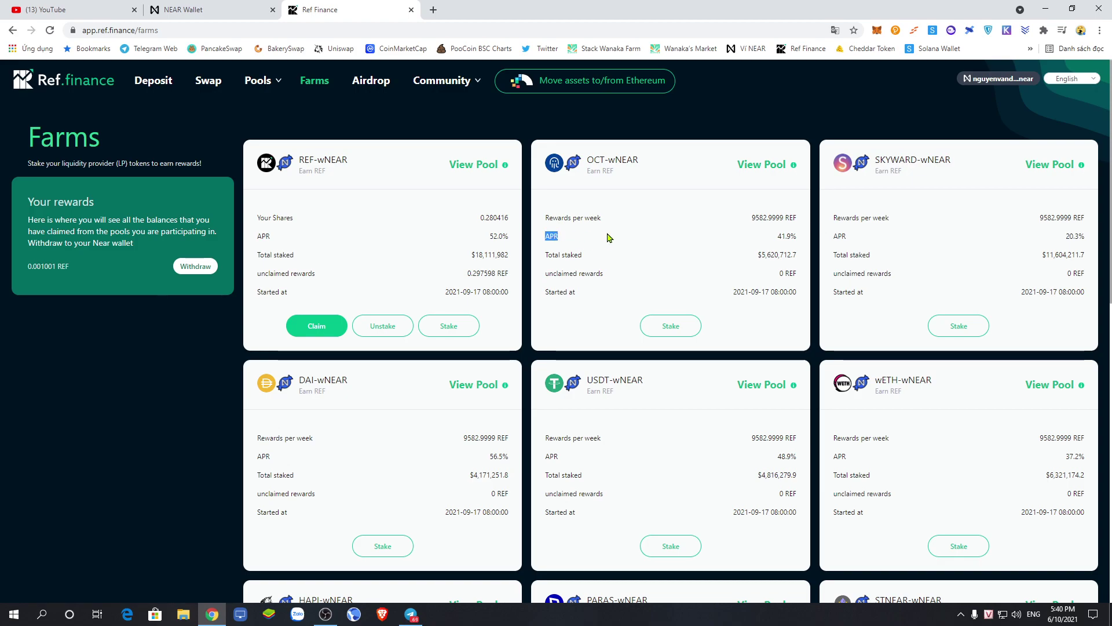
left_click(631, 251, "shift")
scroll(724, 244, "down", 3)
scroll(724, 245, "up", 3)
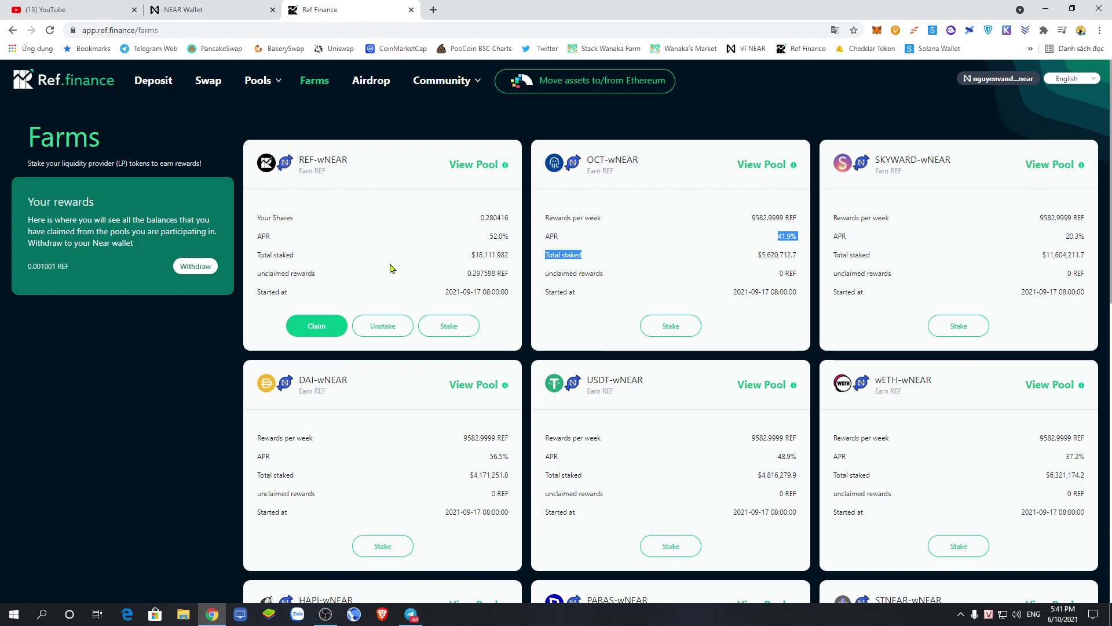
left_click_drag(489, 239, 510, 237)
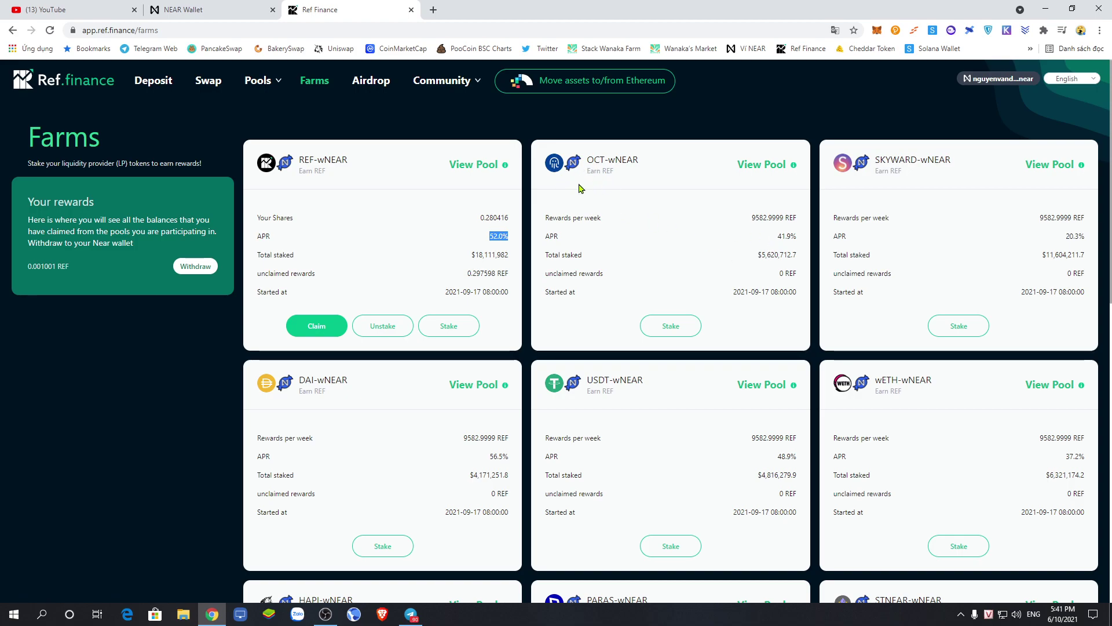
left_click_drag(775, 237, 804, 240)
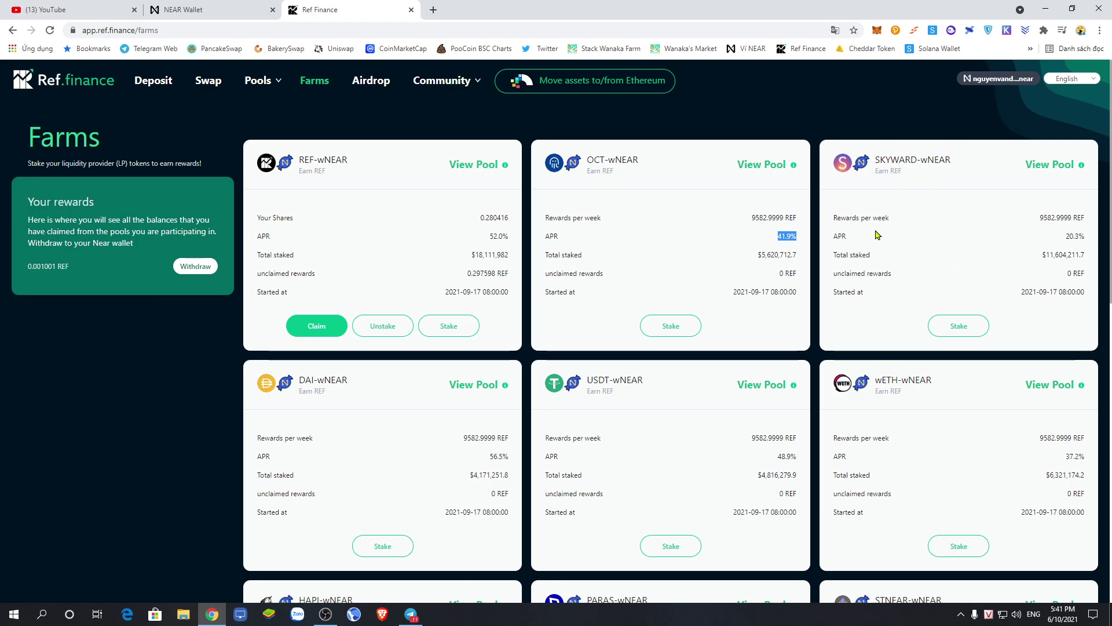
Step: Look over the active farm cards and examine the token pair of the OCT-wNEAR farm
scroll(936, 269, "down", 4)
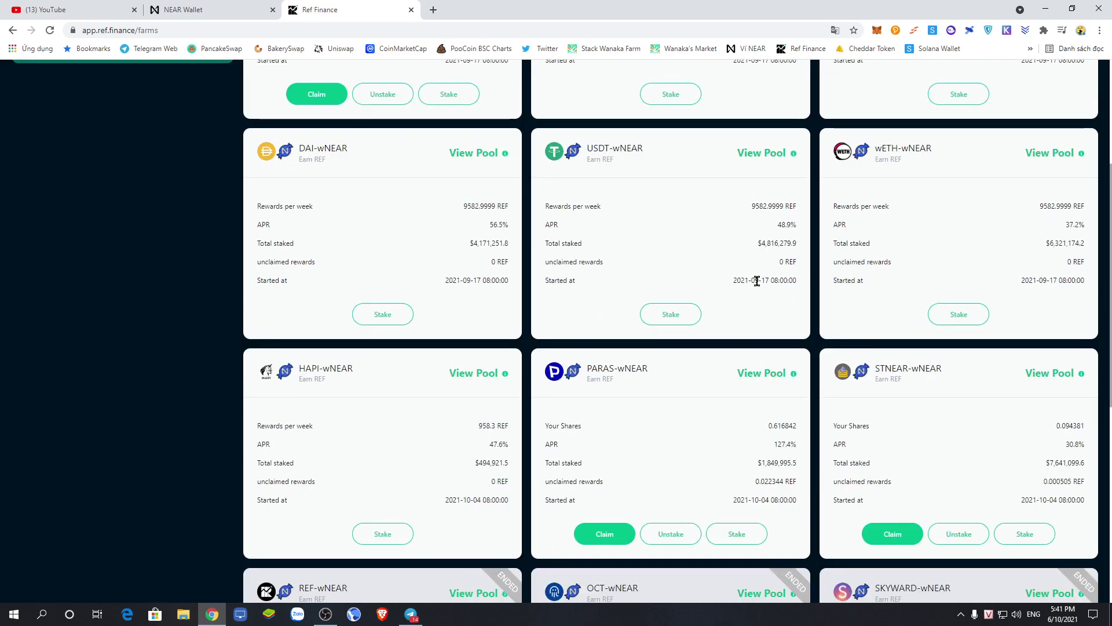
scroll(759, 288, "up", 3)
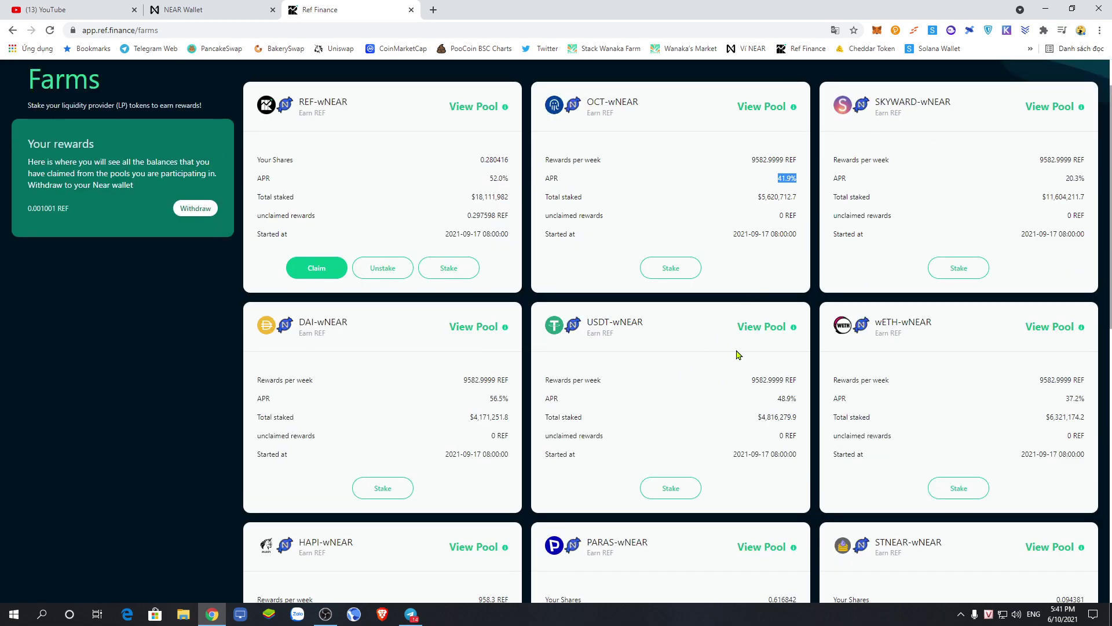
scroll(736, 355, "down", 2)
scroll(735, 354, "up", 3)
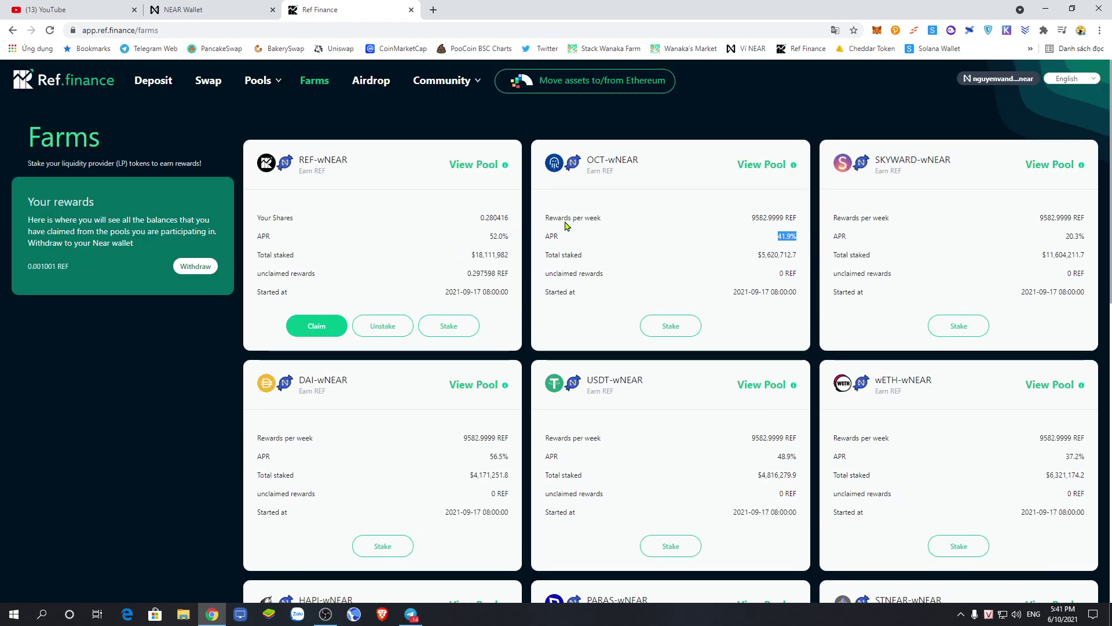
left_click_drag(586, 161, 615, 161)
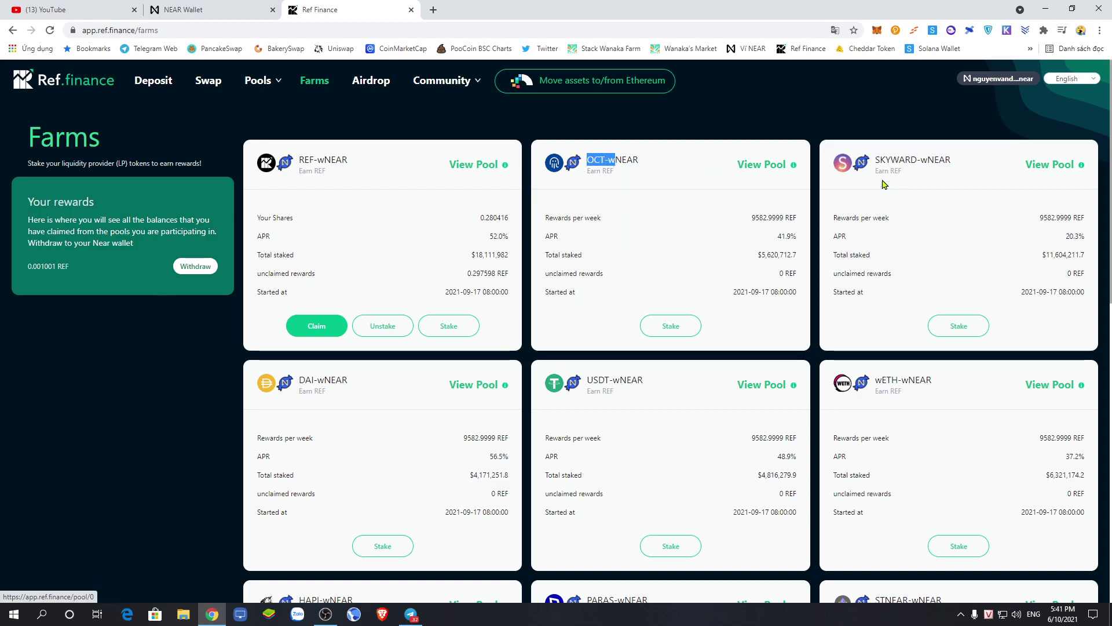
scroll(792, 289, "down", 1)
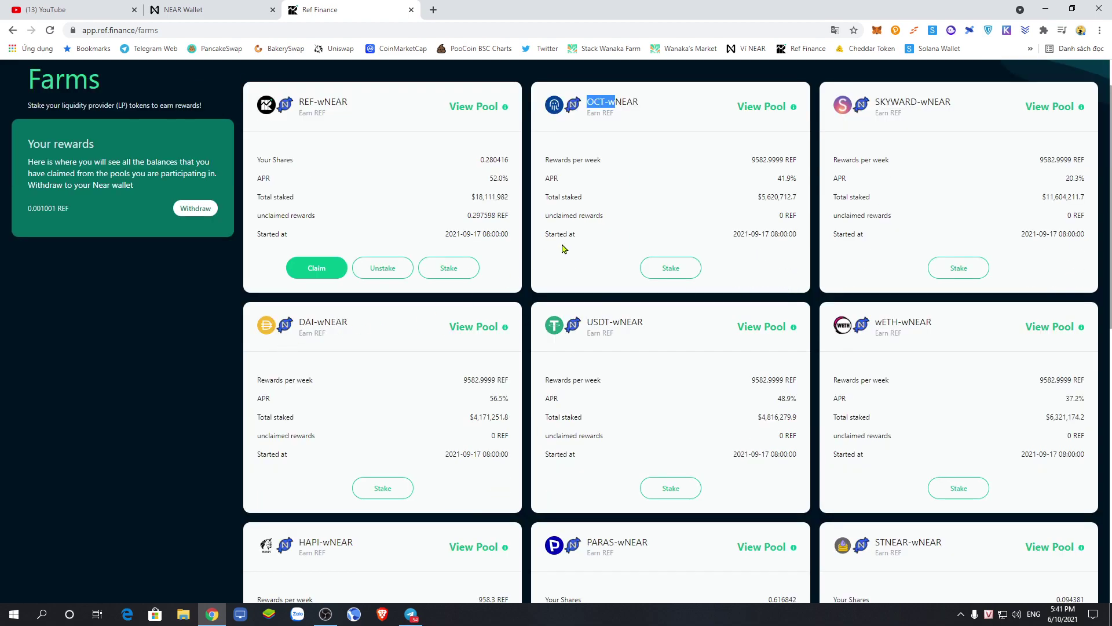
scroll(614, 216, "up", 1)
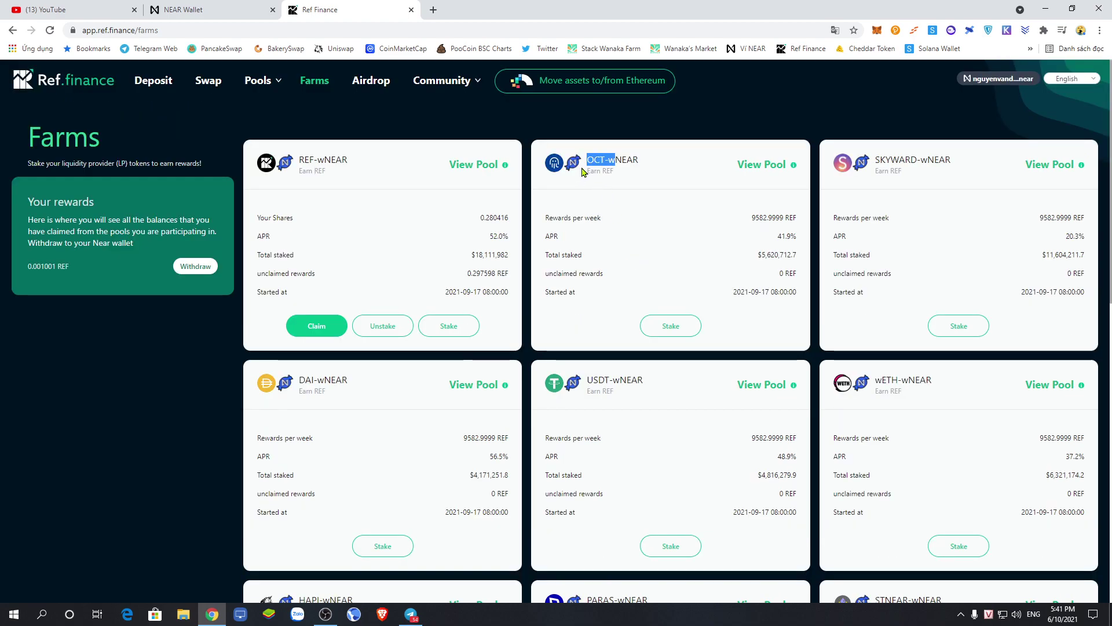
left_click(342, 235)
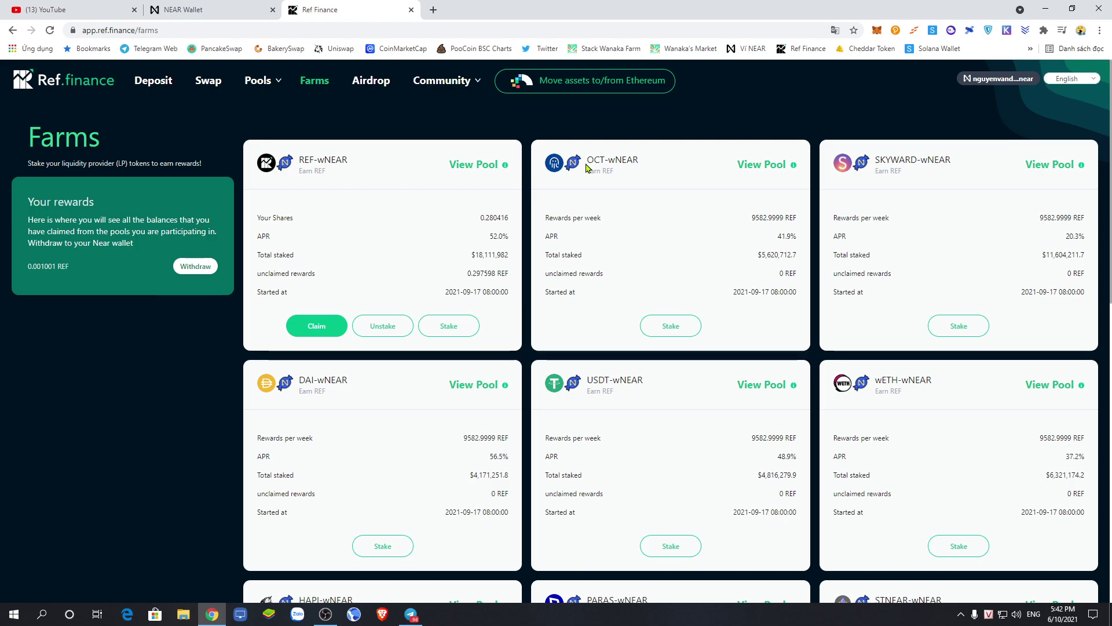
Step: Review the token pairs offered for farming, from OCT-wNEAR through to STNEAR-wNEAR
left_click_drag(585, 167, 633, 164)
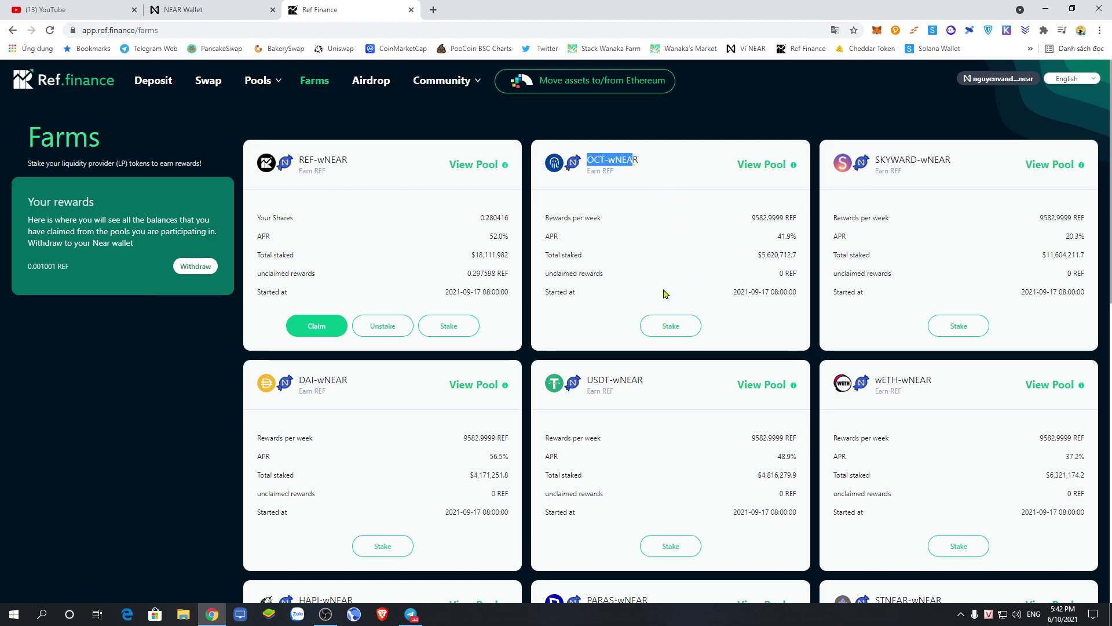
scroll(665, 294, "down", 2)
scroll(665, 293, "down", 2)
scroll(665, 291, "up", 4)
scroll(659, 343, "down", 3)
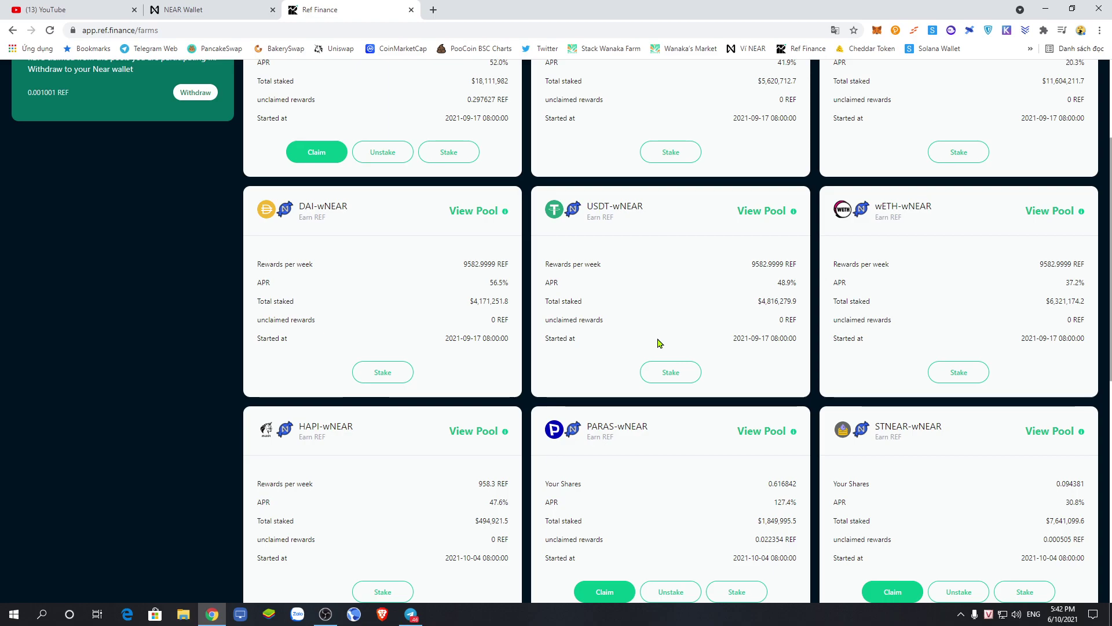
scroll(659, 343, "down", 4)
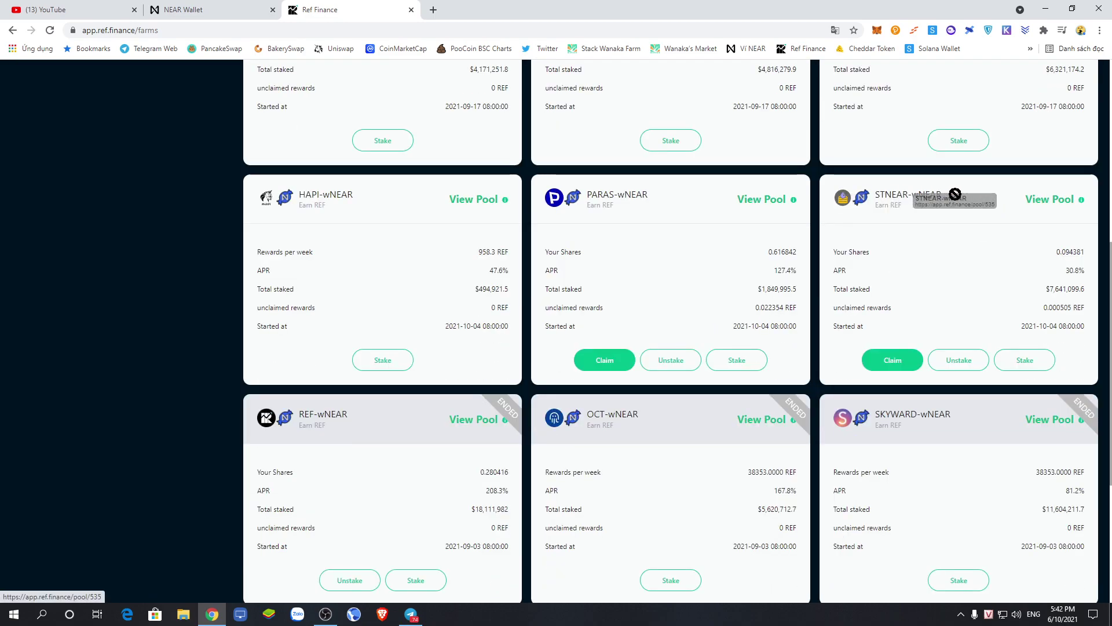
left_click_drag(874, 196, 925, 198)
left_click(950, 204)
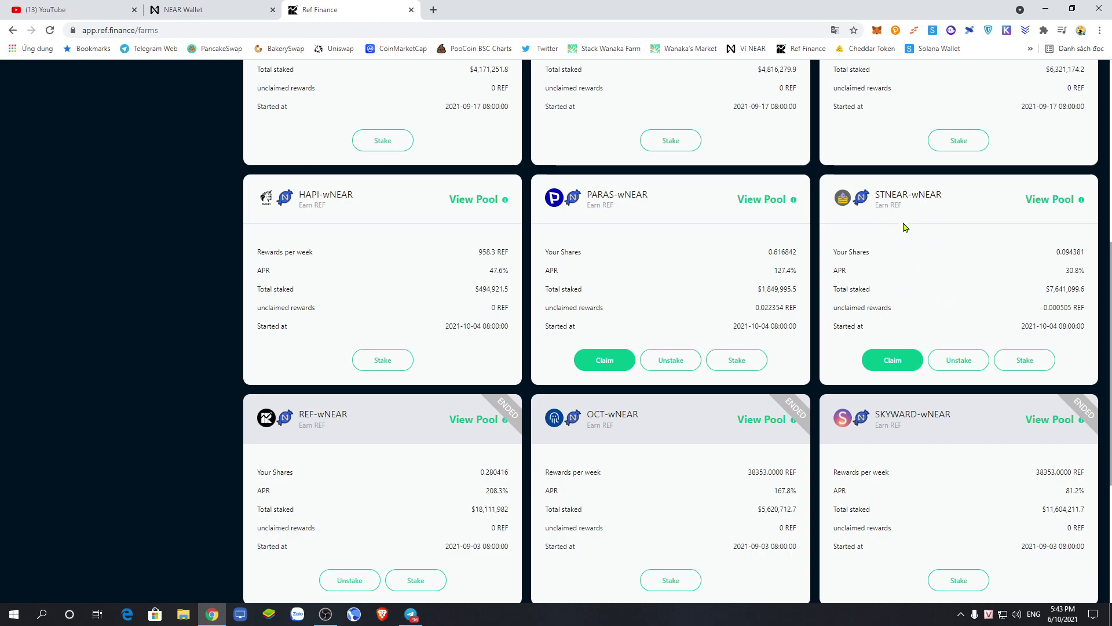
scroll(912, 229, "up", 2)
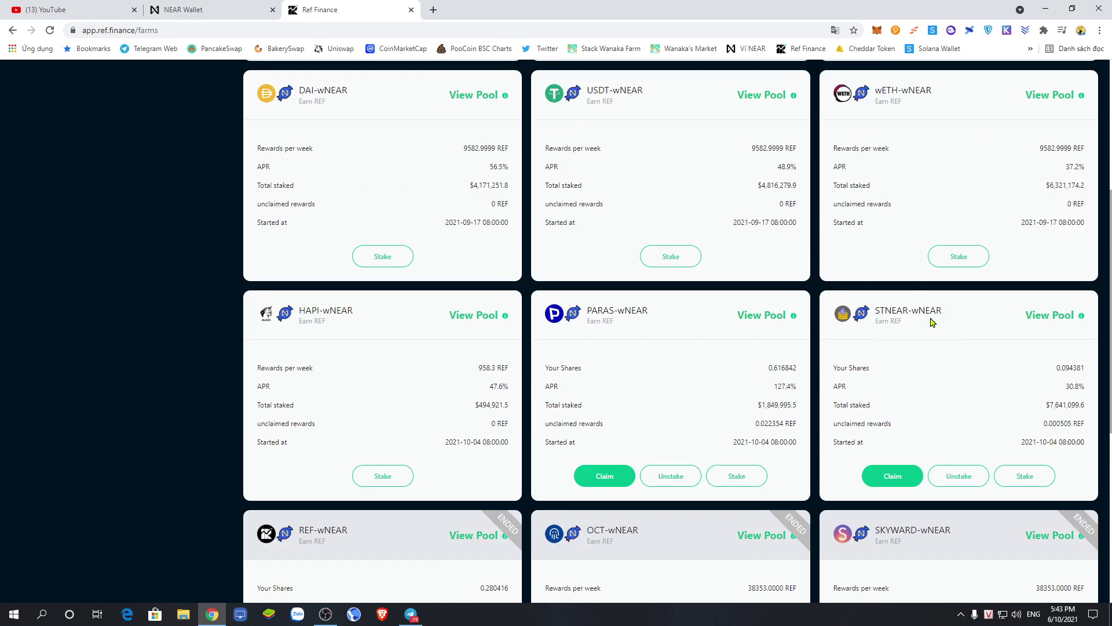
Step: Open the bookmarked Meta Pool liquid staking site in a new tab, view its Stake NEAR page, and close it
left_click(434, 10)
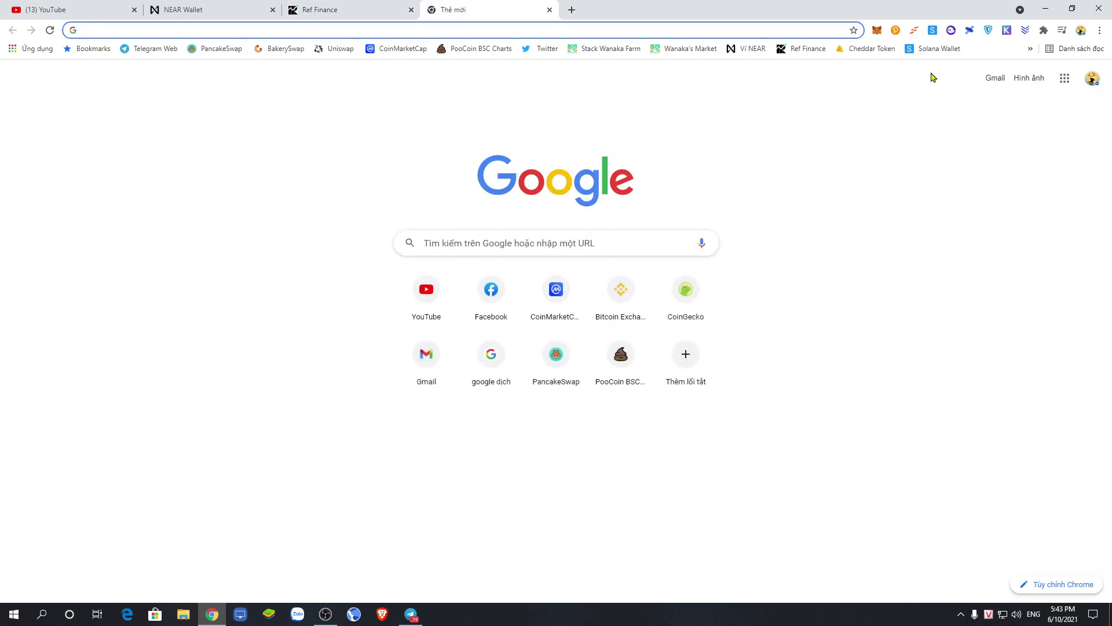
left_click(1029, 51)
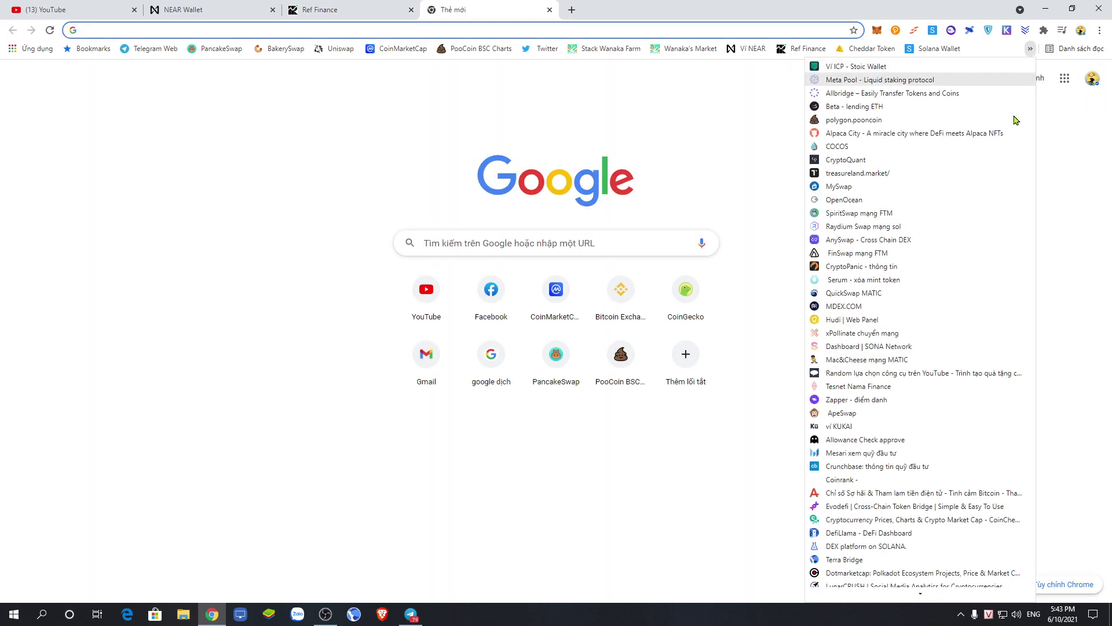
left_click(869, 90)
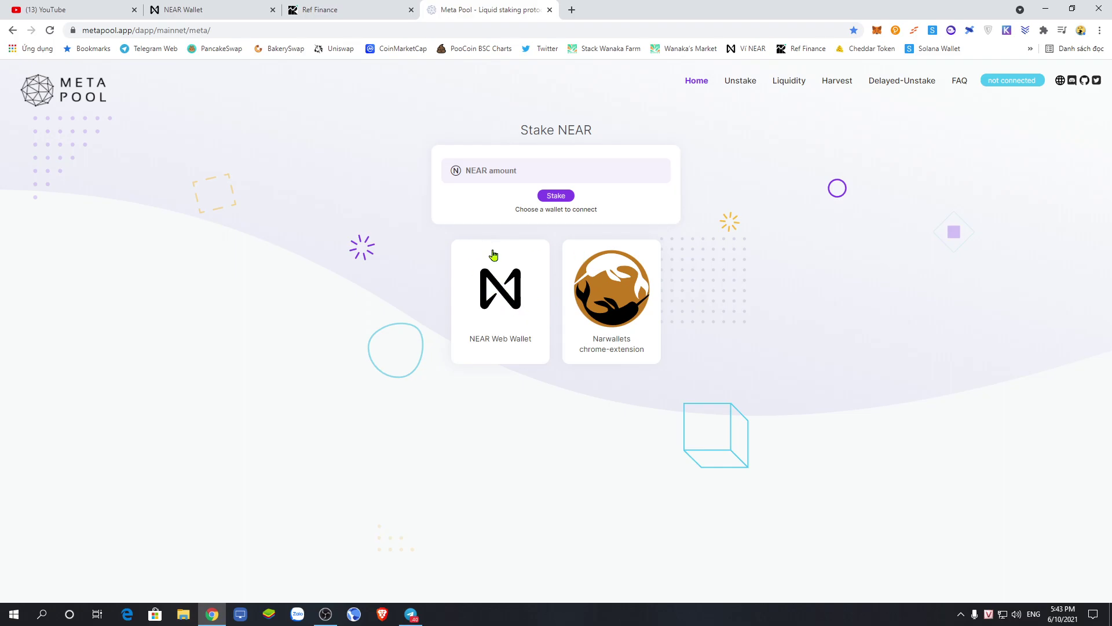
triple_click(42, 101)
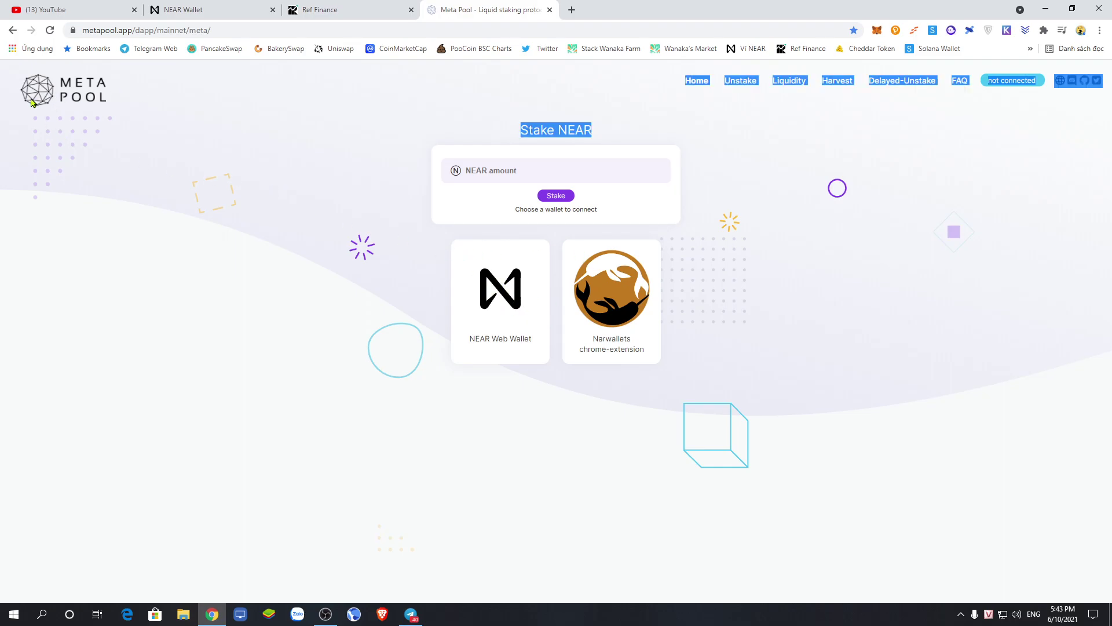
left_click(550, 10)
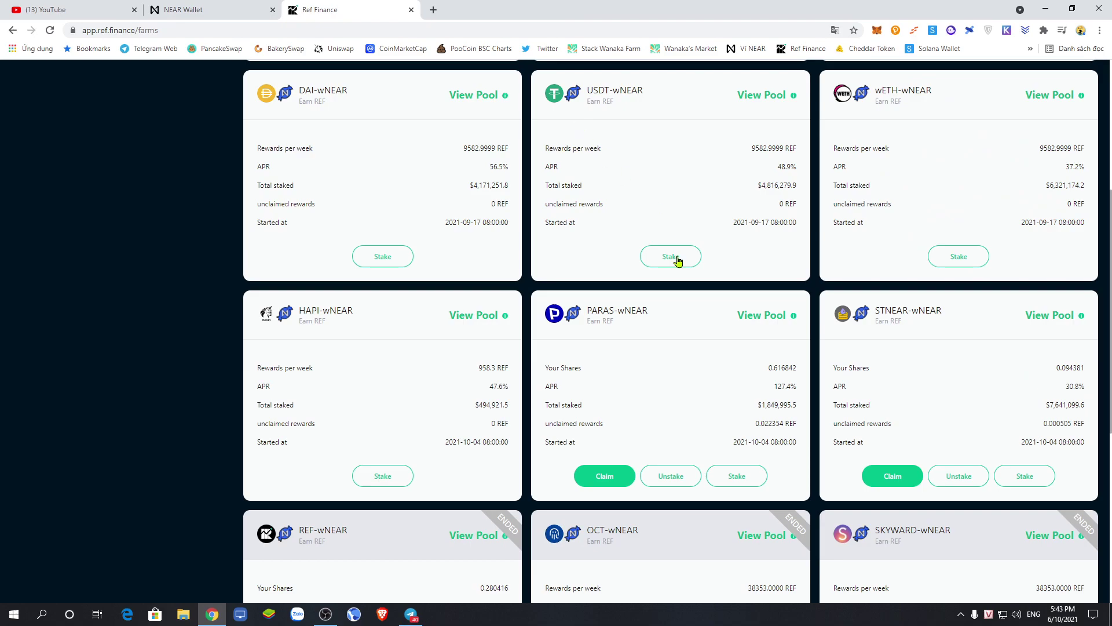
Step: Check the APR and the total staked amount of the STNEAR-wNEAR farm
scroll(695, 272, "down", 3)
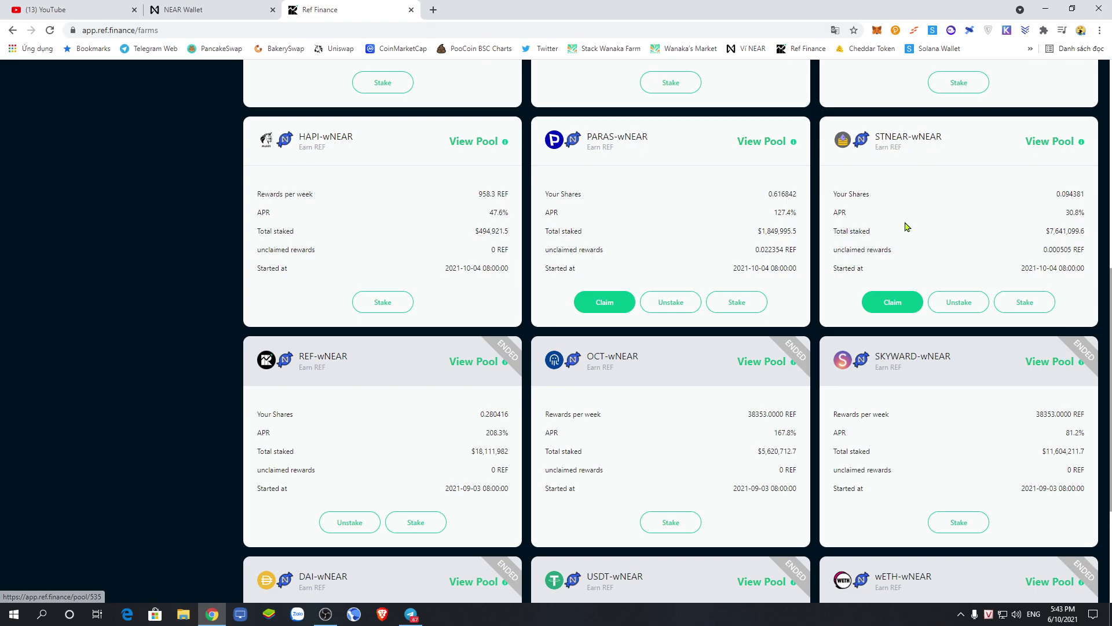
scroll(899, 247, "up", 1)
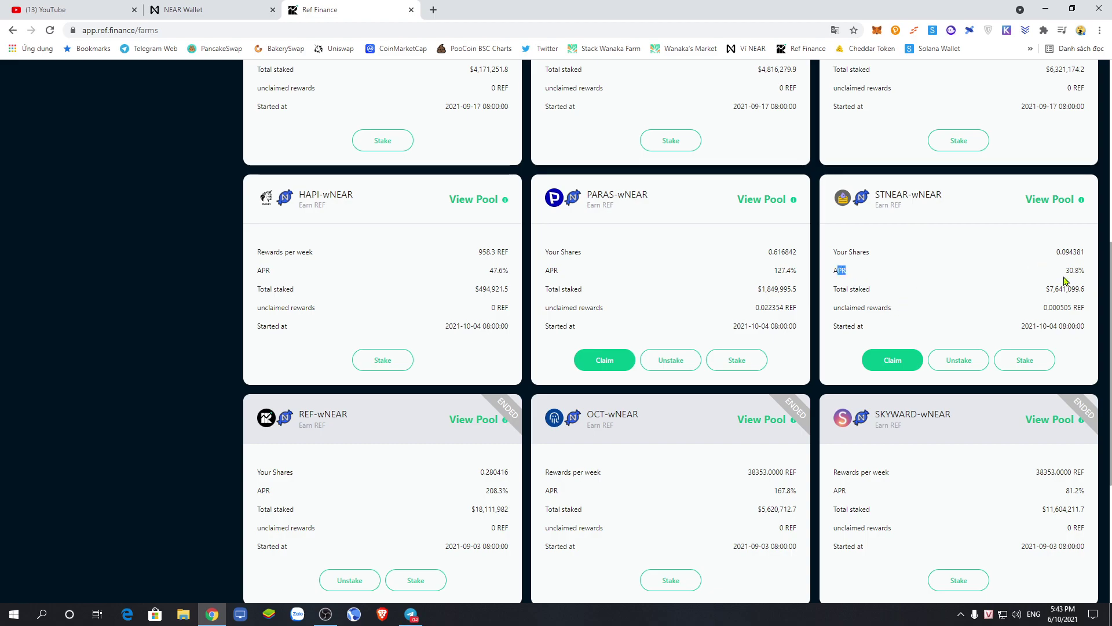
left_click_drag(848, 291, 901, 297)
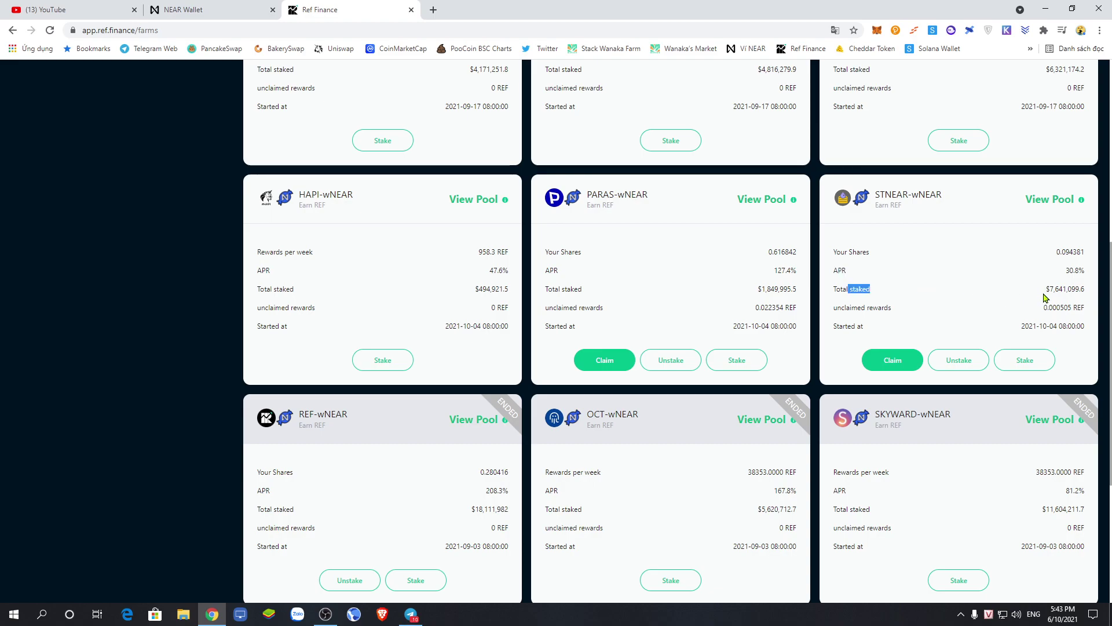
left_click_drag(1045, 292, 1110, 297)
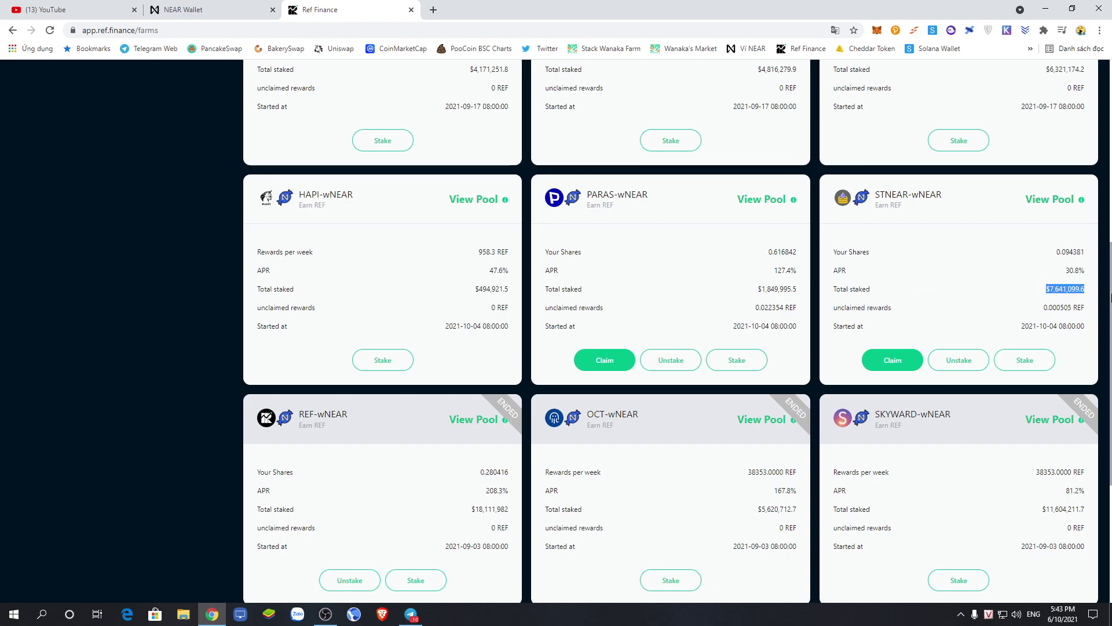
left_click(1023, 307)
Step: Check the reward token of the OCT-wNEAR farm and the unclaimed rewards of the REF-wNEAR farm
scroll(770, 369, "up", 5)
scroll(704, 358, "up", 2)
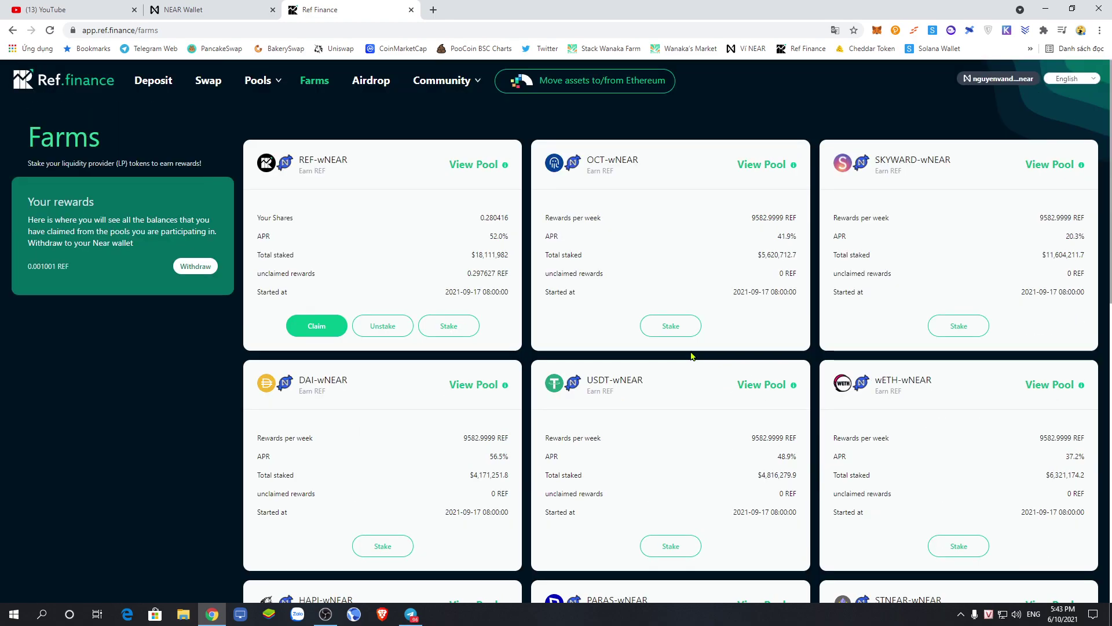
left_click_drag(596, 174, 626, 175)
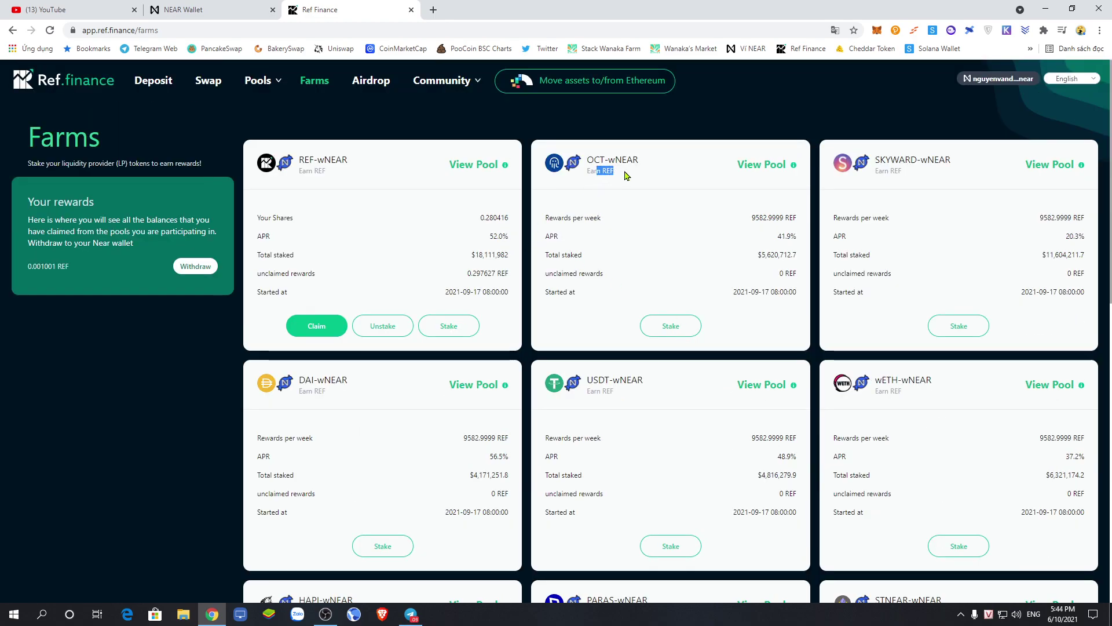
left_click(602, 174)
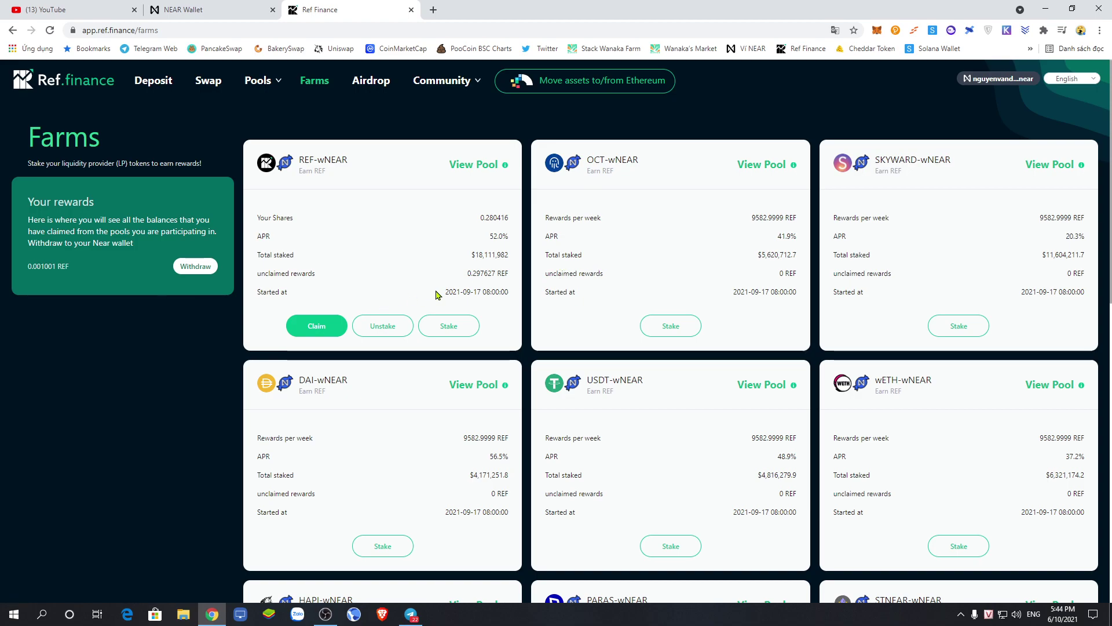
left_click_drag(466, 273, 516, 272)
left_click(447, 253)
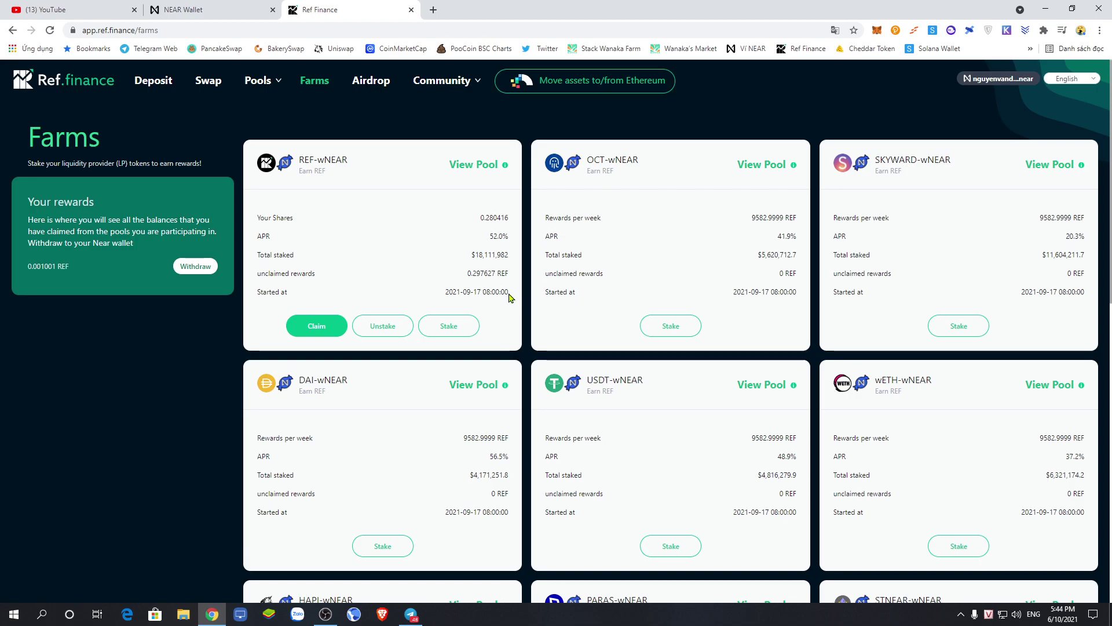
Step: Check which reward token the OCT-wNEAR, SKYWARD-wNEAR, wETH-wNEAR and STNEAR-wNEAR farms pay out
left_click_drag(587, 171, 682, 207)
left_click_drag(876, 169, 906, 172)
scroll(946, 226, "down", 2)
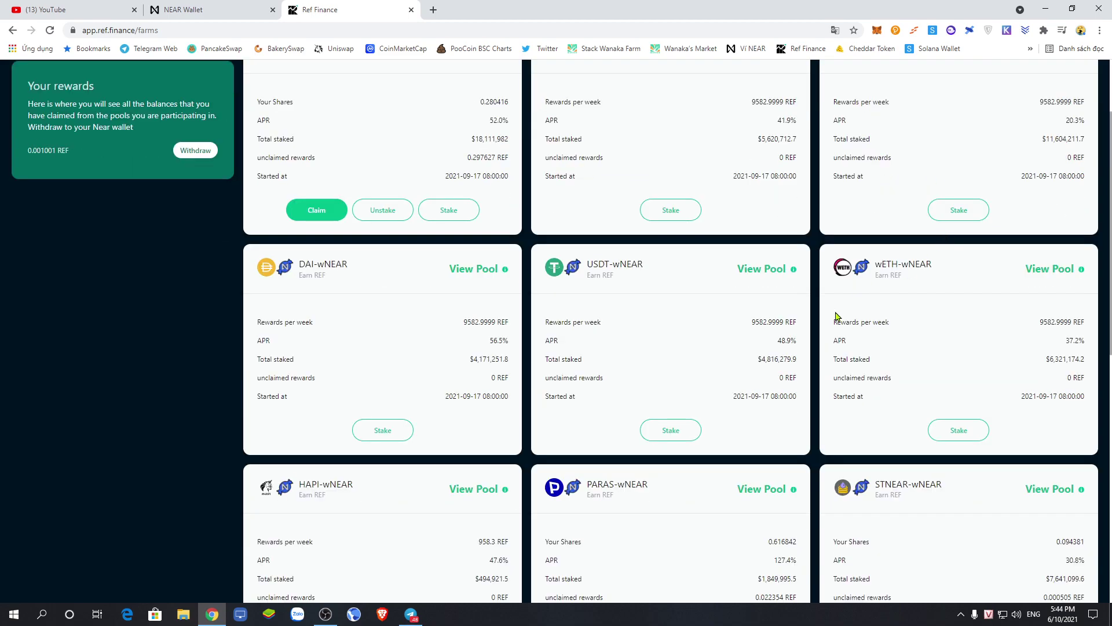
left_click_drag(874, 284, 937, 281)
scroll(928, 281, "down", 2)
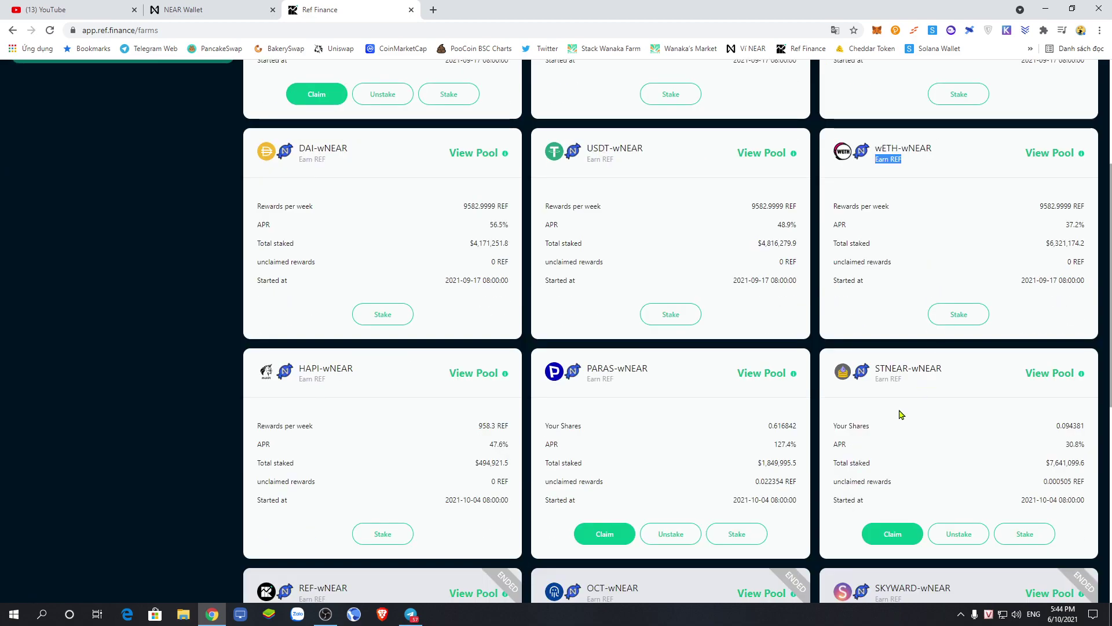
left_click_drag(875, 393, 921, 385)
scroll(938, 435, "down", 1)
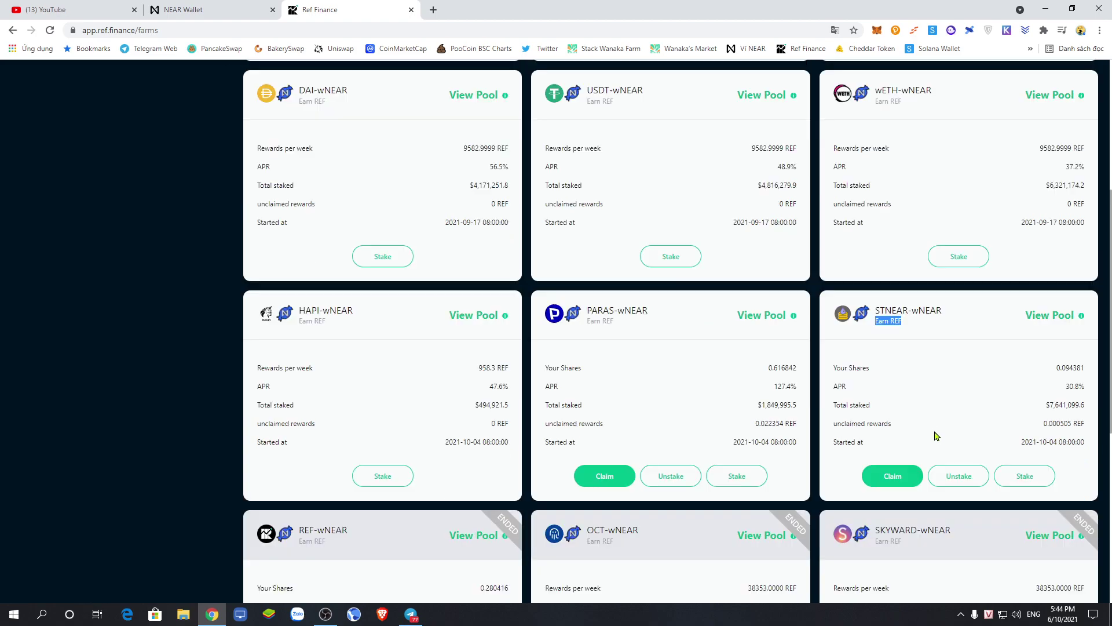
Step: Switch to the NEAR Wallet page to view the account's token balances
scroll(708, 336, "up", 5)
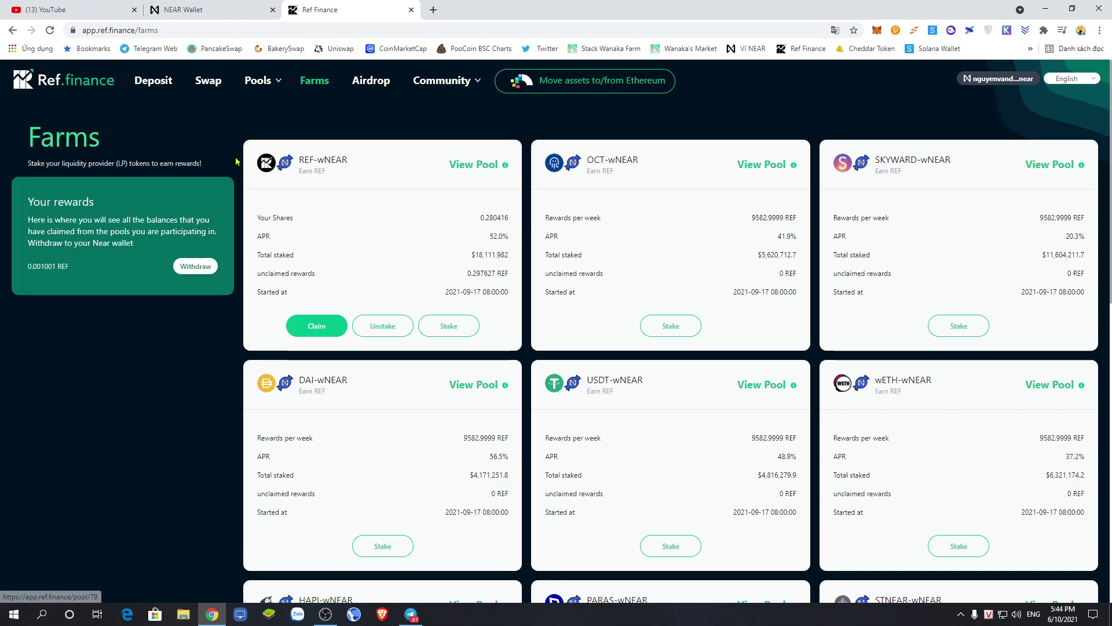
left_click(226, 7)
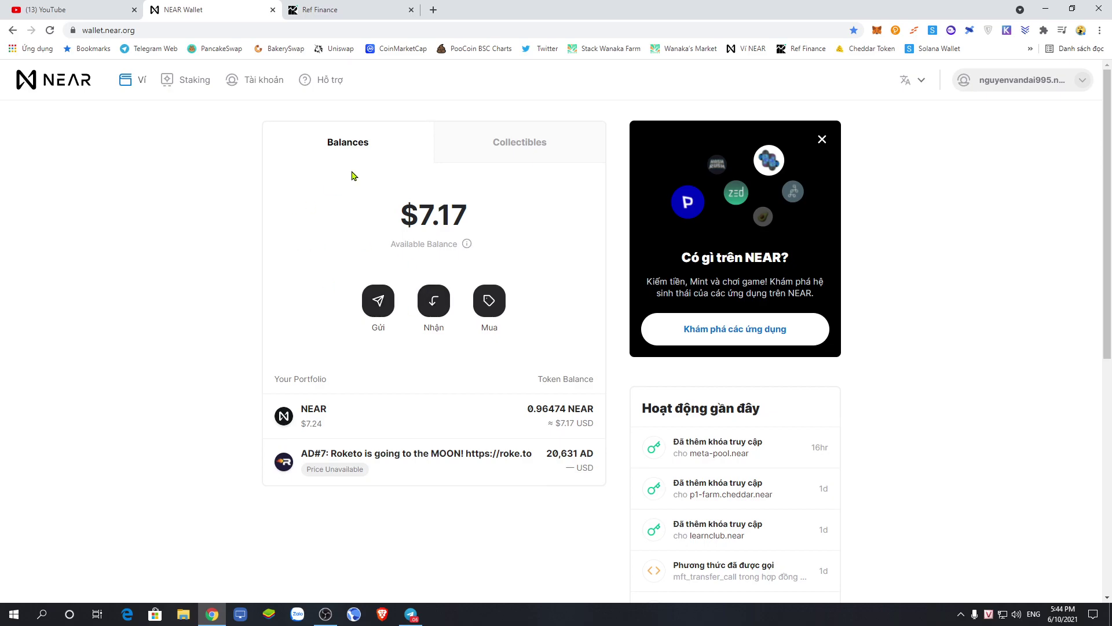
Step: Switch back to Ref Finance, open its deposit page for NEAR and check the available balance
left_click(320, 7)
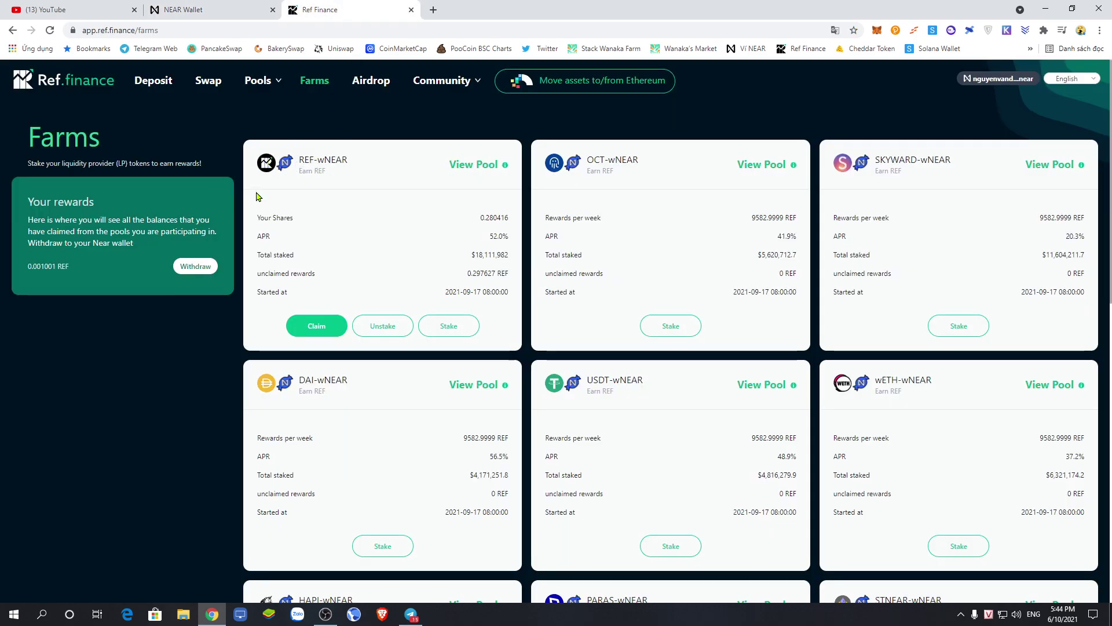
left_click(154, 81)
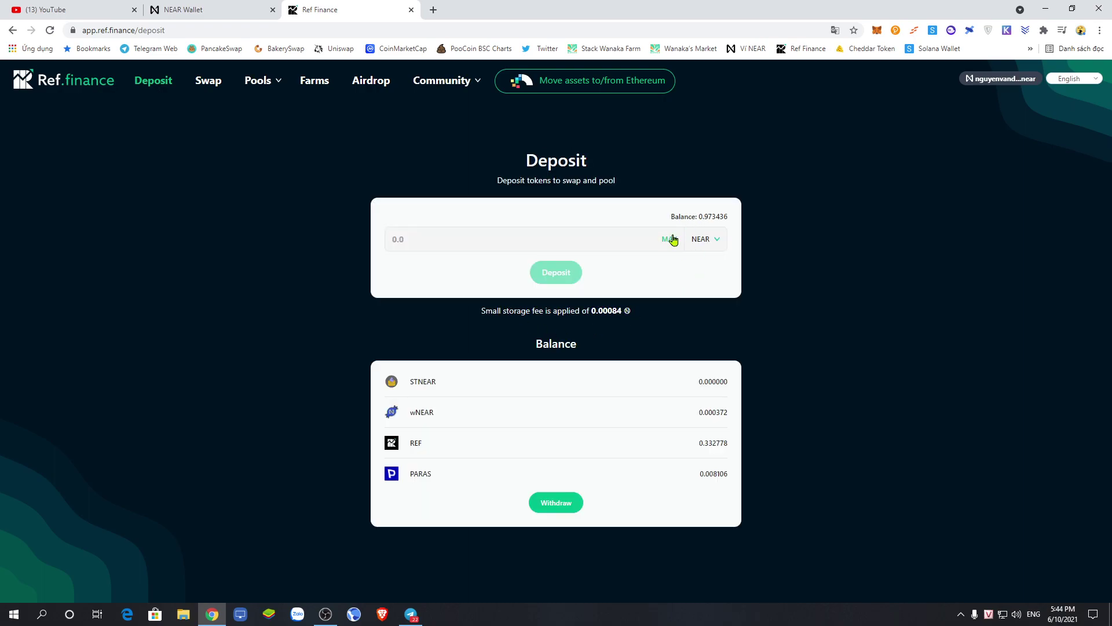
left_click(710, 242)
left_click(627, 115)
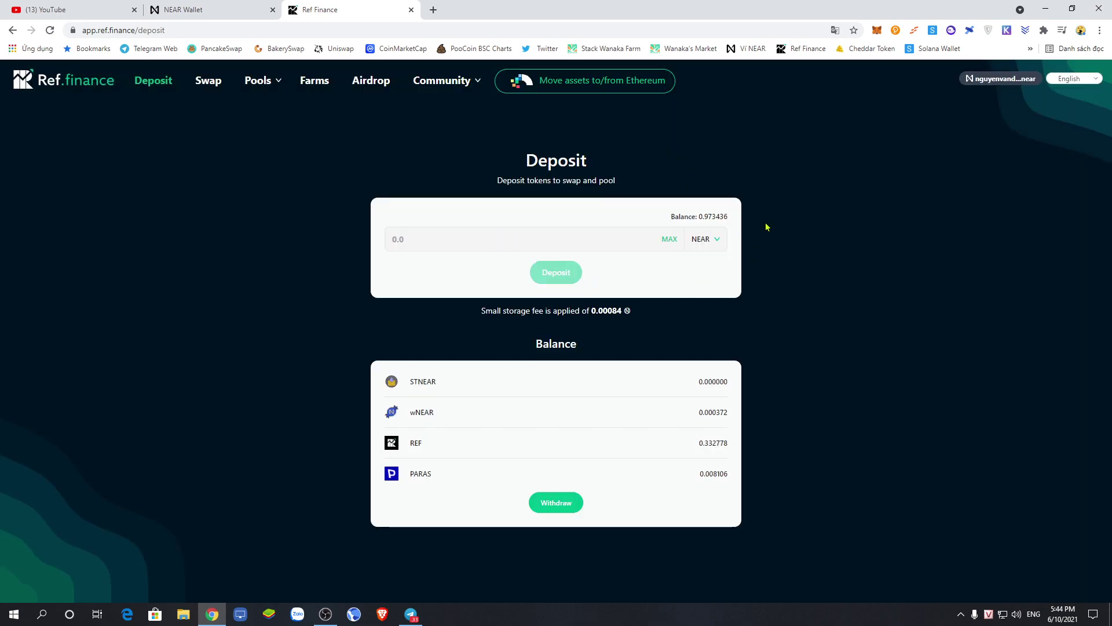
left_click_drag(666, 218, 738, 222)
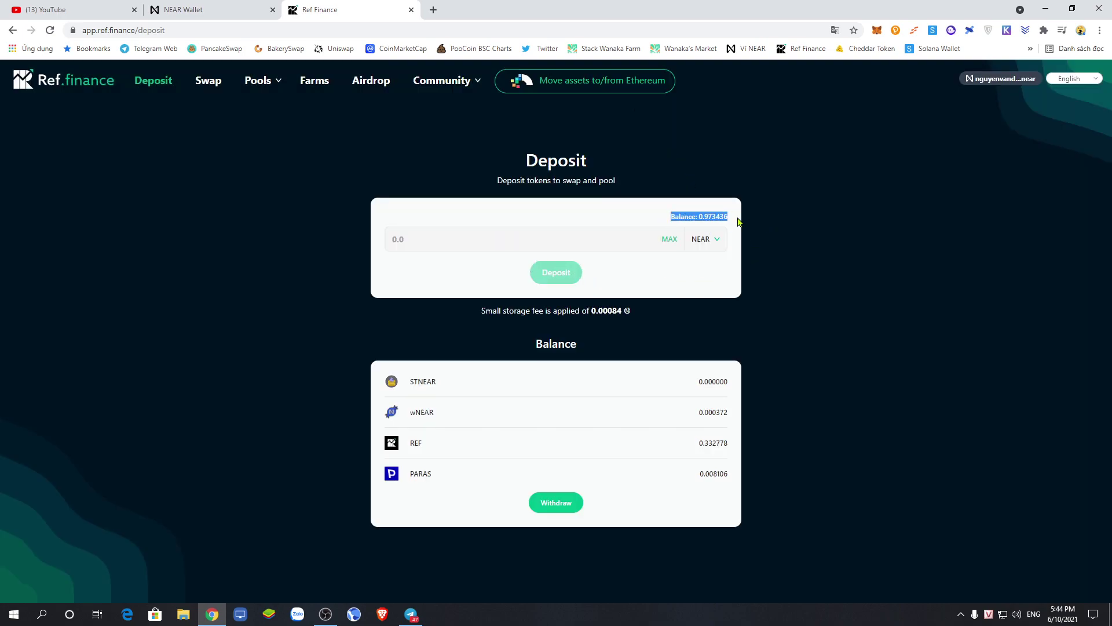
Step: Deposit 0.5 NEAR into Ref Finance and approve the transfer in the NEAR wallet
left_click(450, 239)
type("4")
key("BackSpace")
type("0,5")
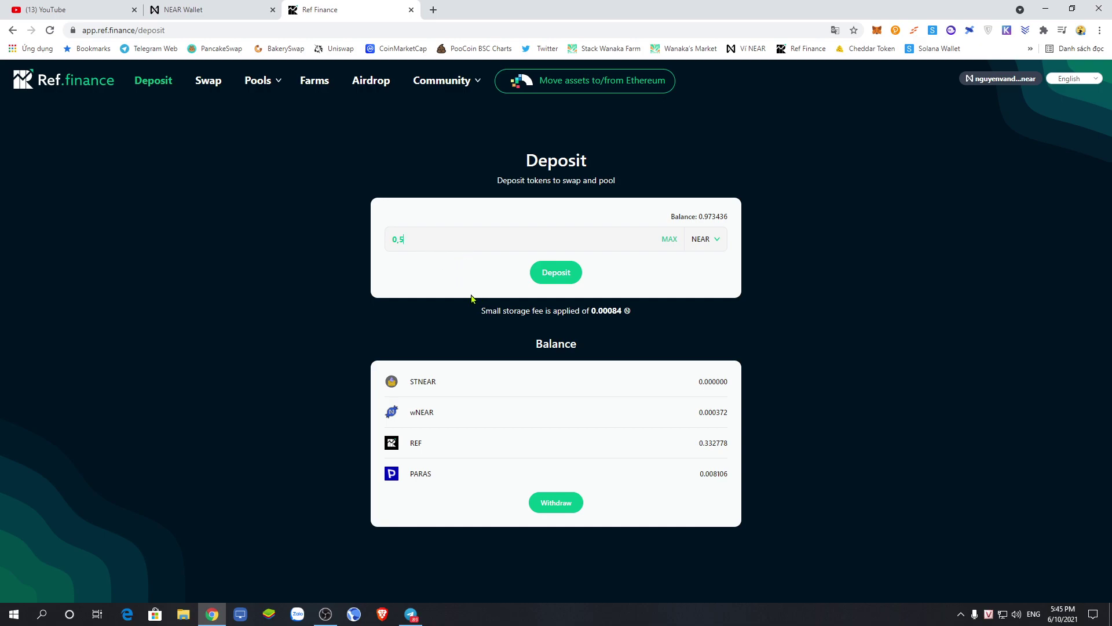
left_click(554, 274)
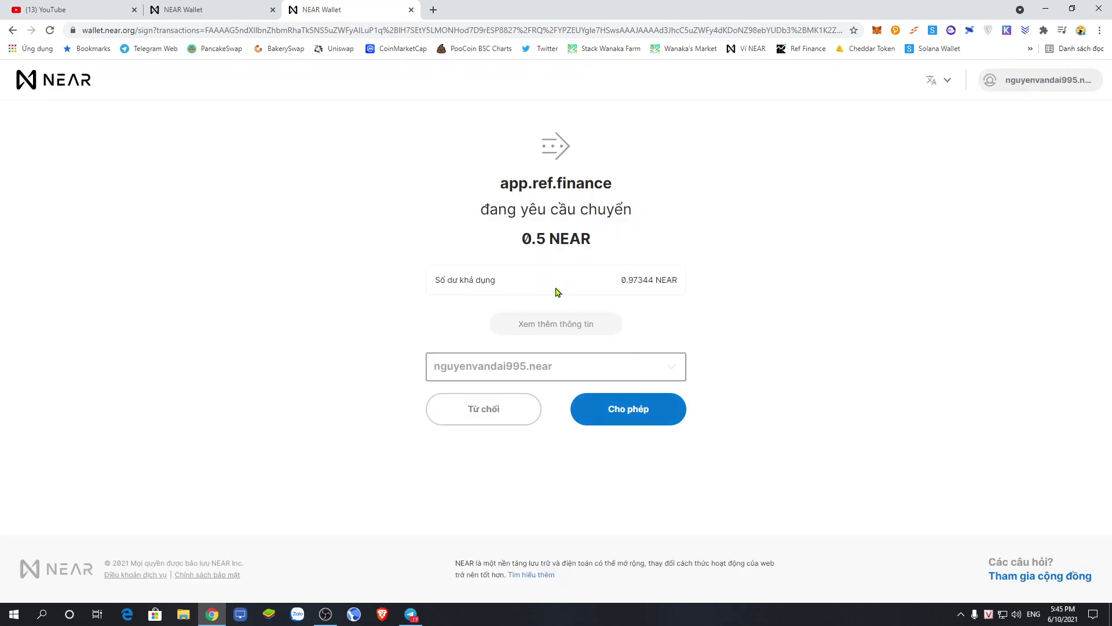
left_click(629, 409)
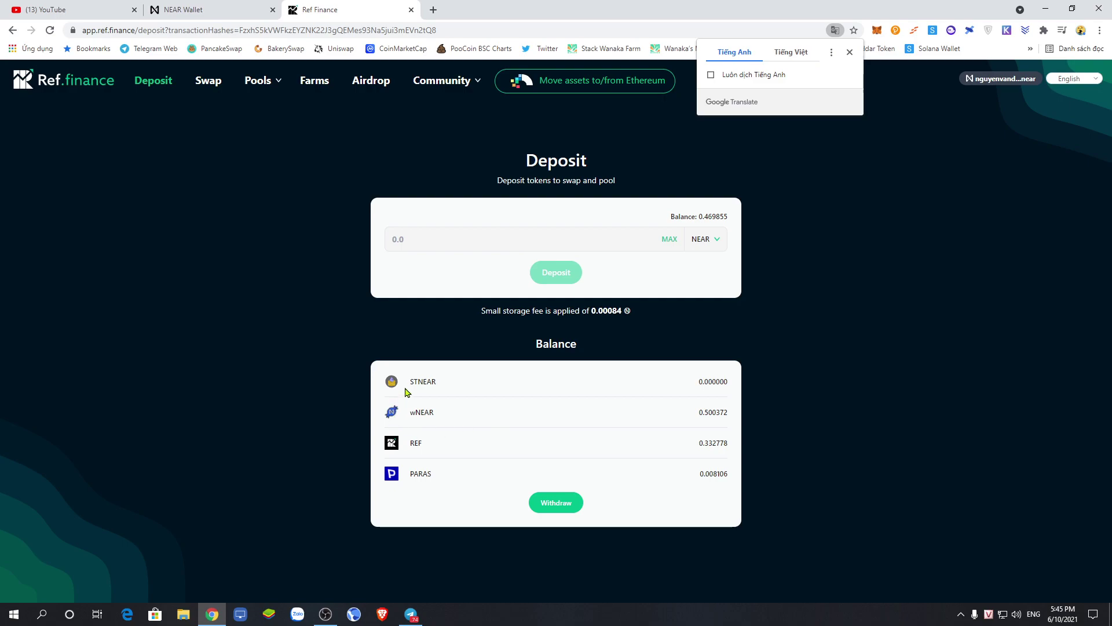
Step: Check the wNEAR entry and its amount in the deposited token balances
double_click(420, 413)
left_click(648, 418)
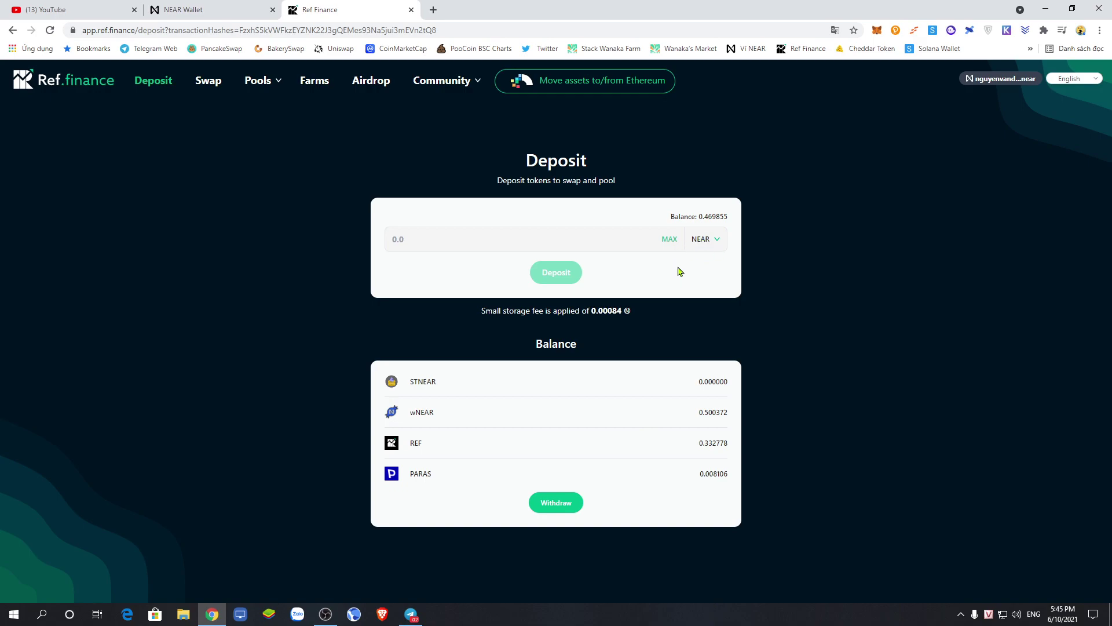
left_click_drag(447, 414, 405, 416)
left_click(421, 416)
left_click_drag(698, 413, 762, 417)
Step: Find the STNEAR-wNEAR farm in the farms list and check which token pair it requires
left_click(257, 81)
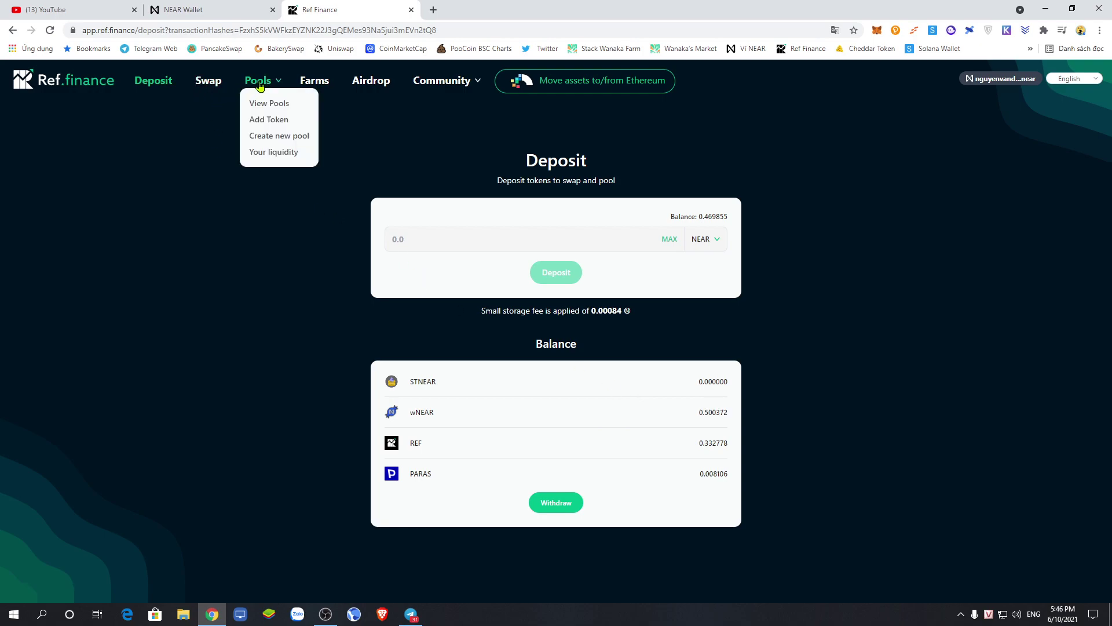
left_click(316, 81)
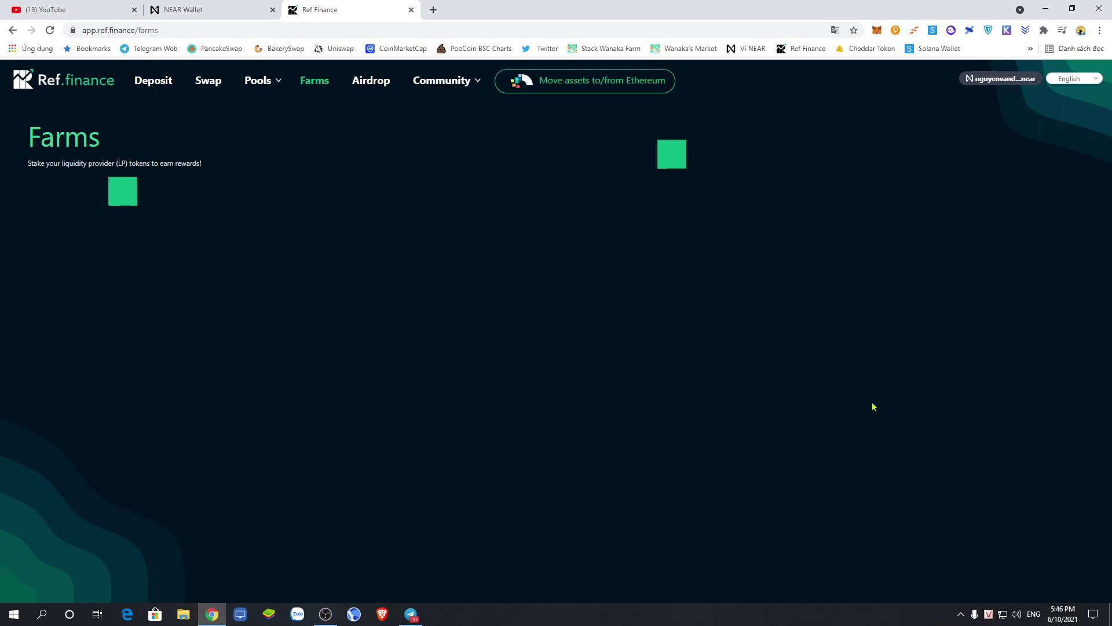
scroll(789, 427, "down", 4)
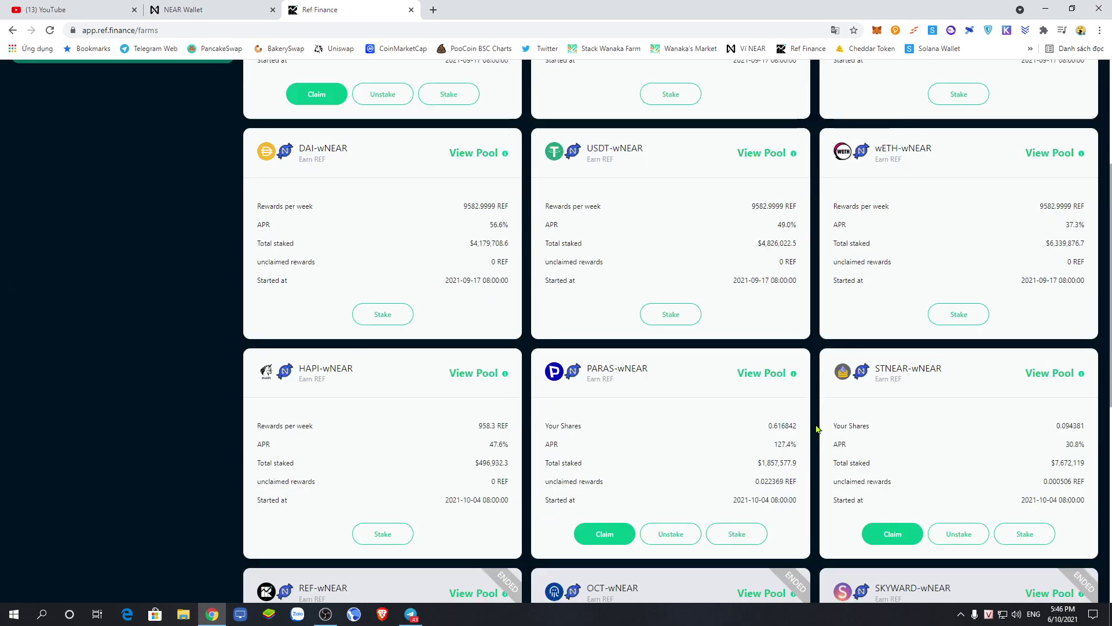
scroll(817, 429, "down", 1)
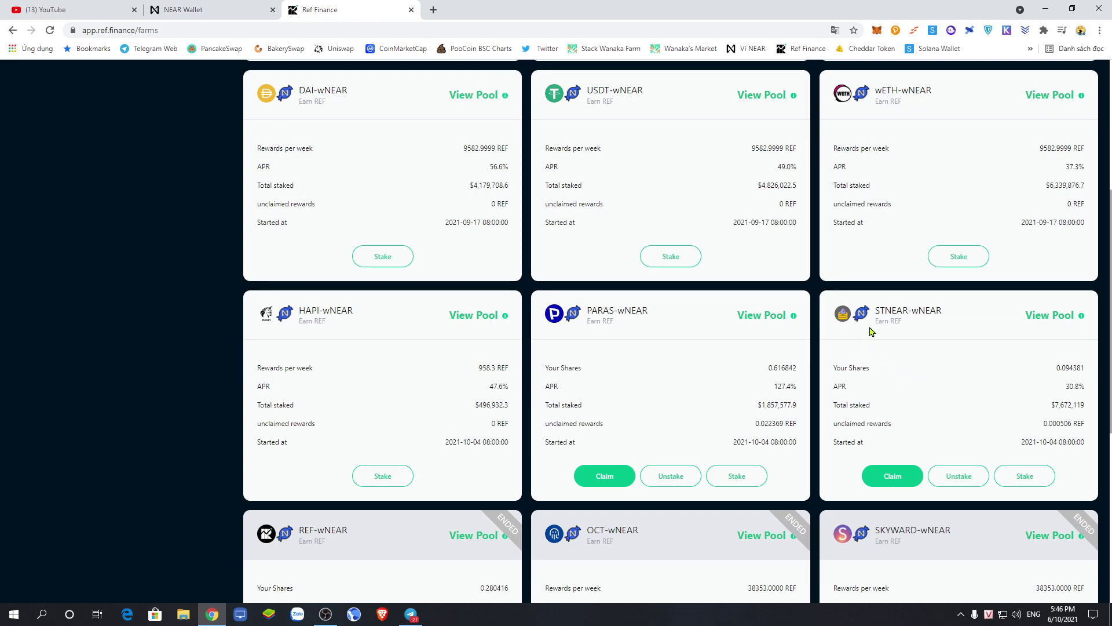
left_click_drag(947, 313, 875, 317)
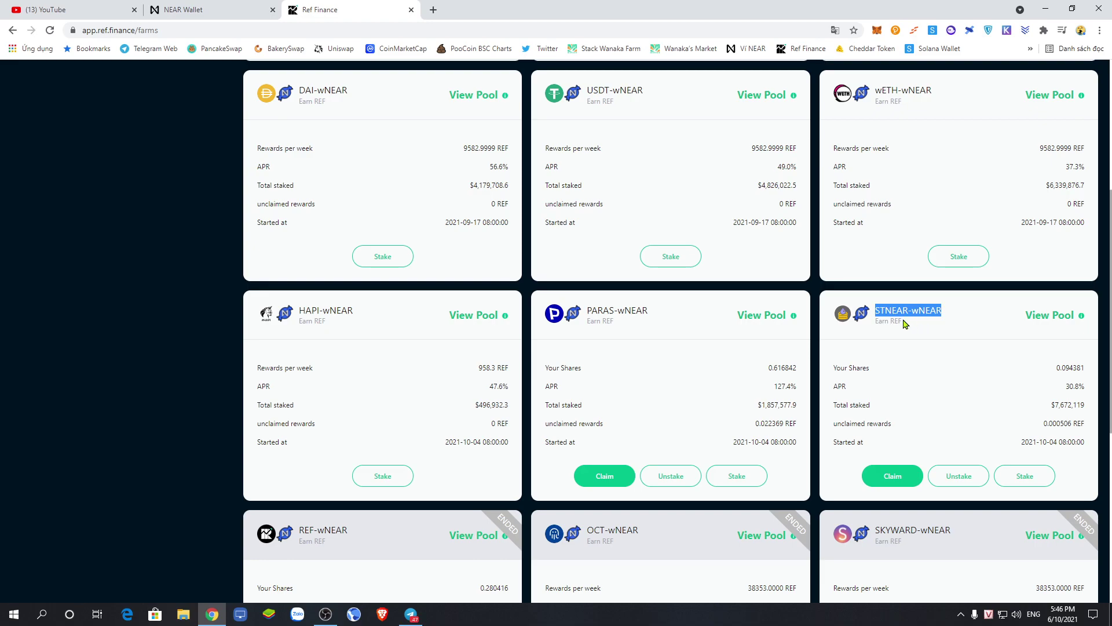
left_click(990, 315)
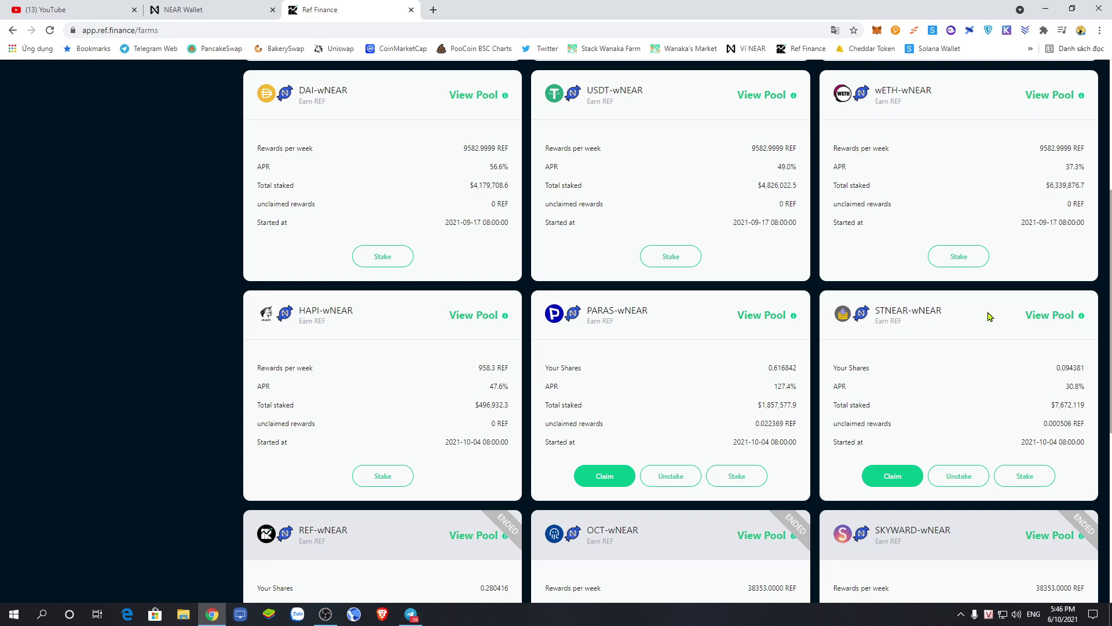
left_click_drag(951, 316, 882, 317)
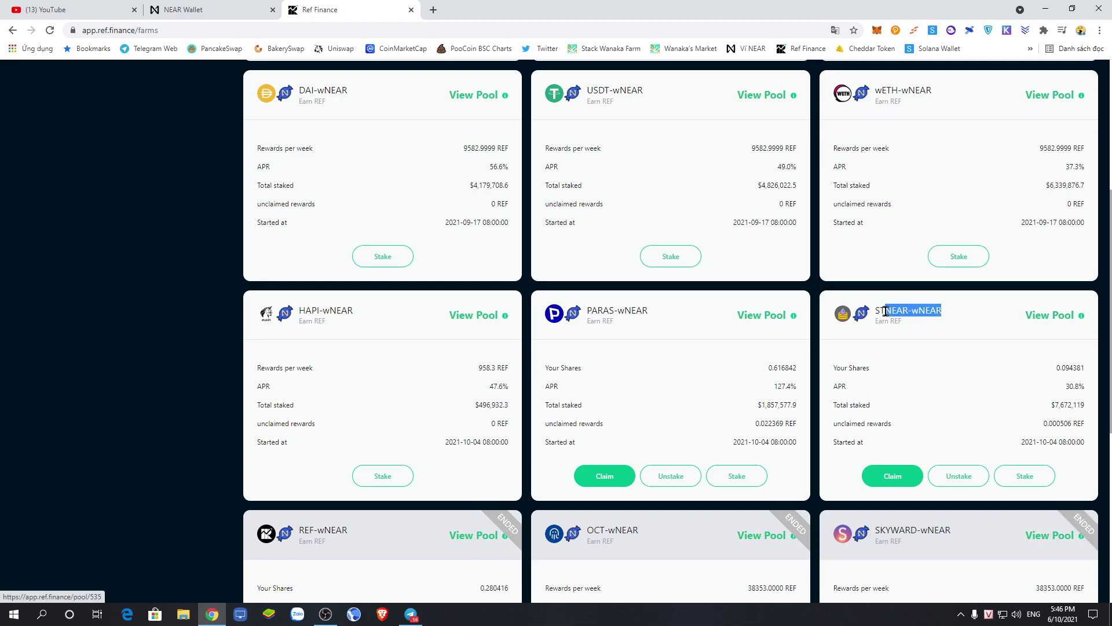
left_click(964, 320)
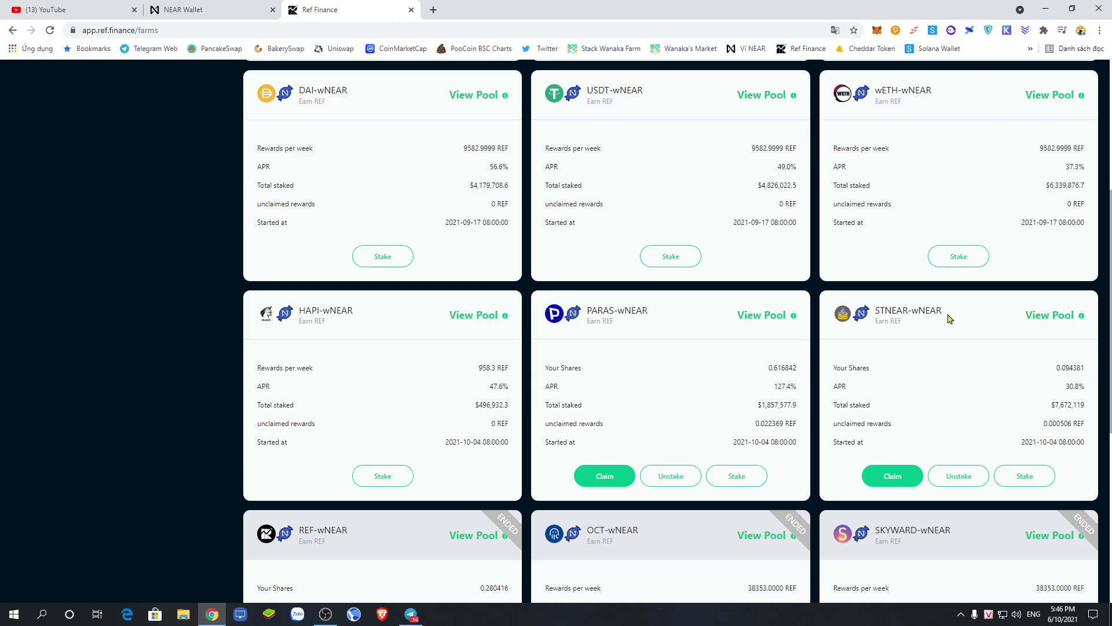
left_click_drag(875, 316, 912, 315)
scroll(880, 331, "up", 5)
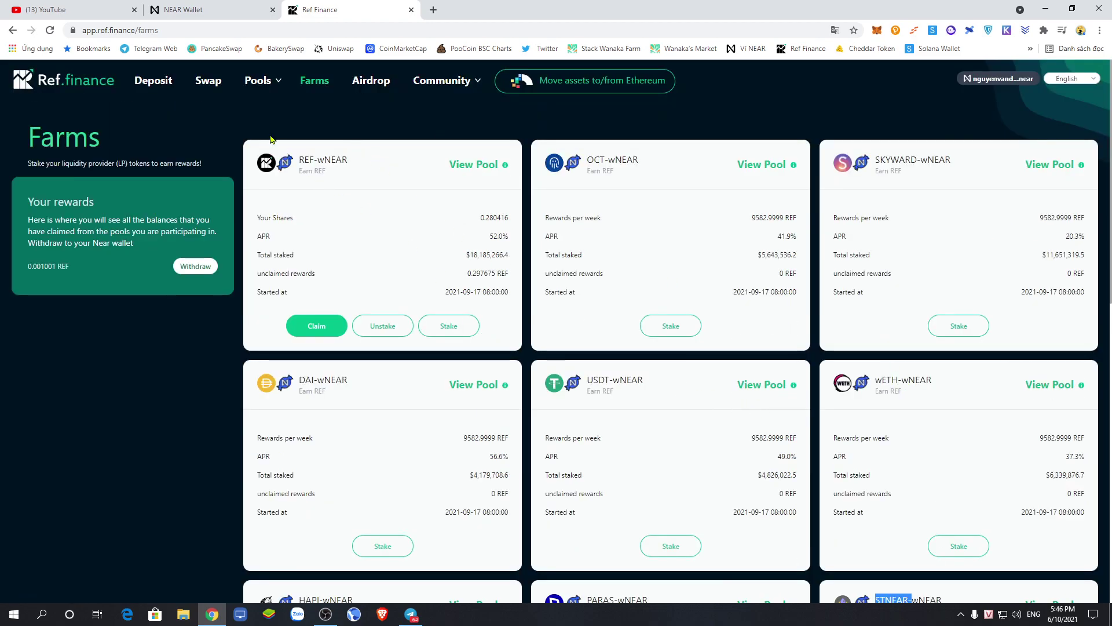
Step: Set up a token swap from wNEAR to STNEAR
left_click(207, 84)
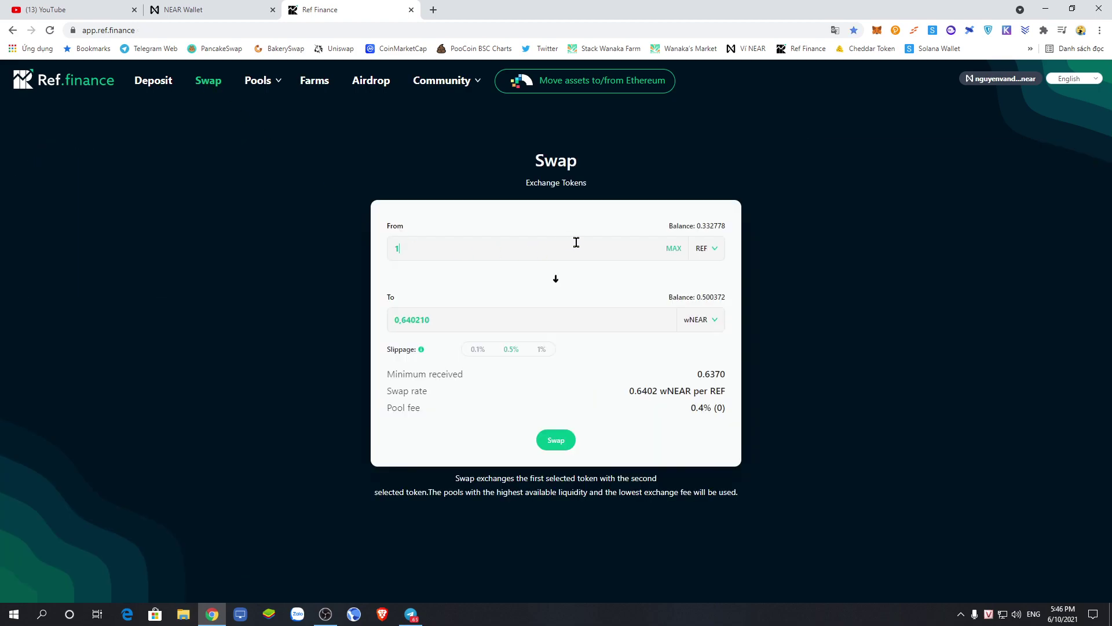
left_click(714, 249)
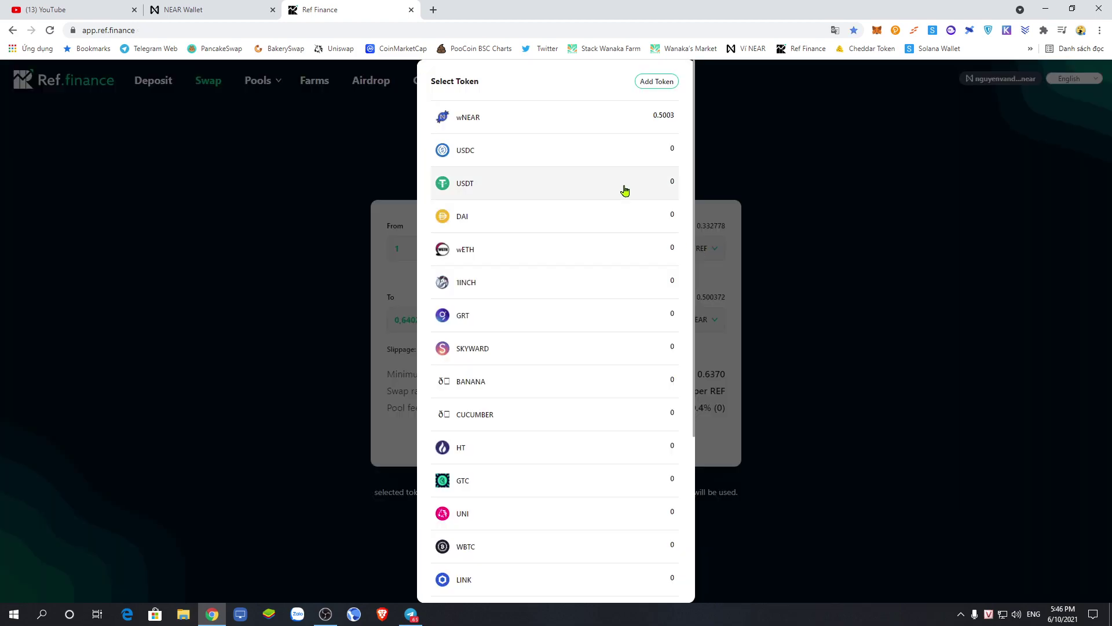
left_click(525, 122)
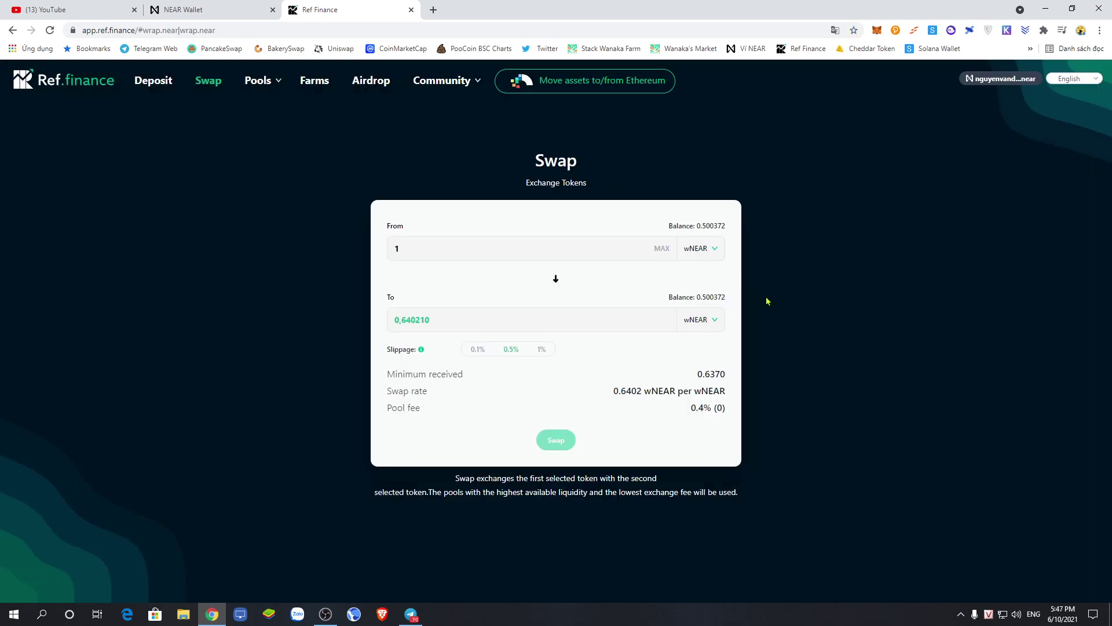
left_click(709, 332)
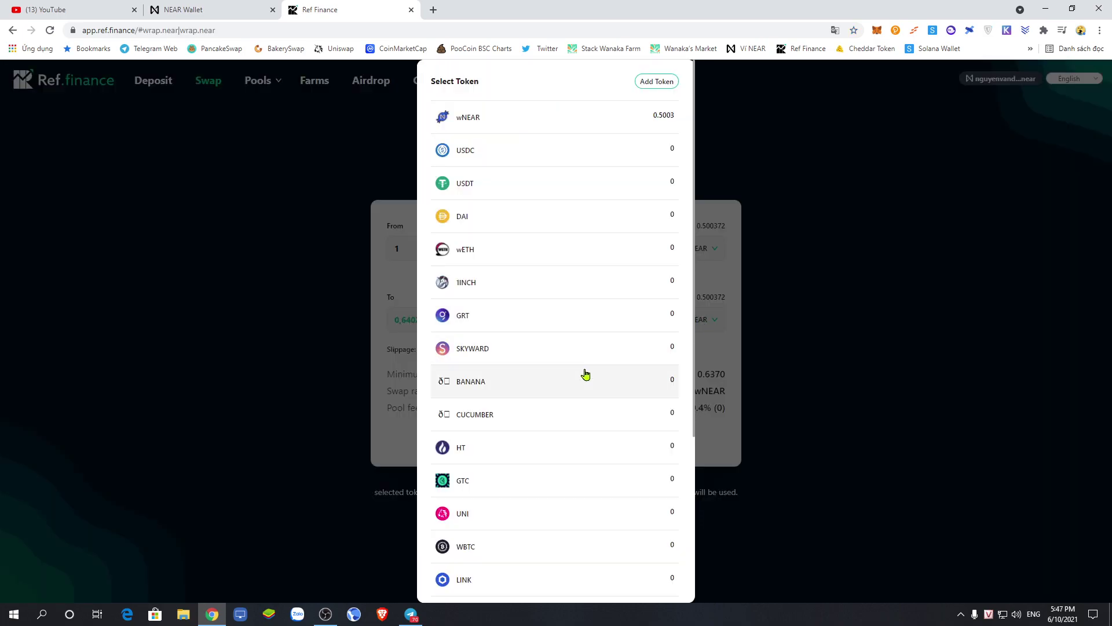
scroll(582, 379, "down", 4)
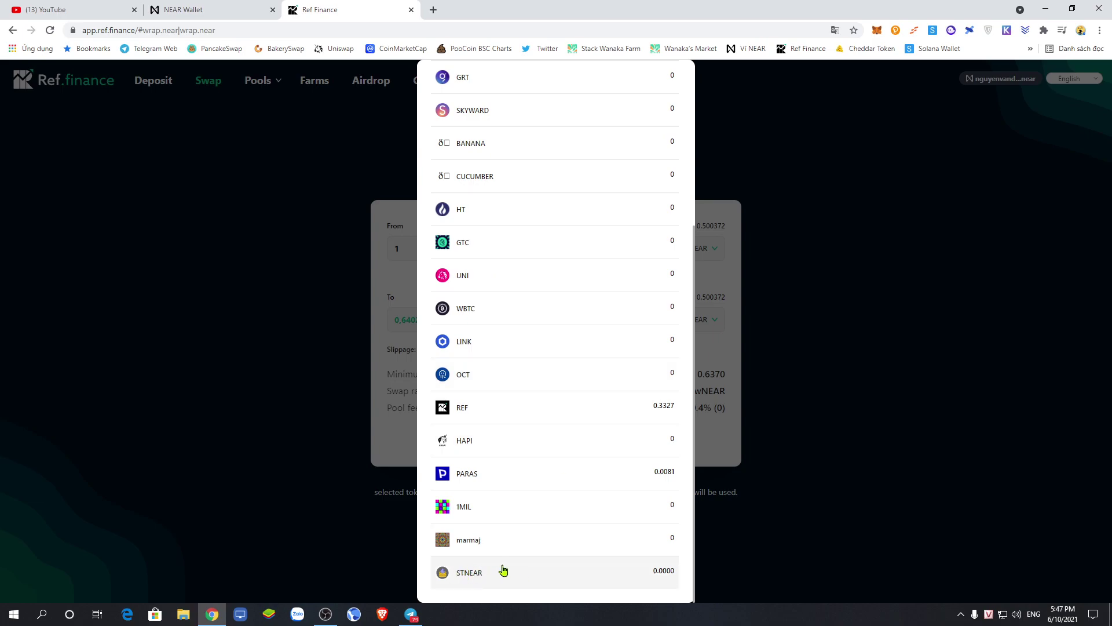
left_click(474, 582)
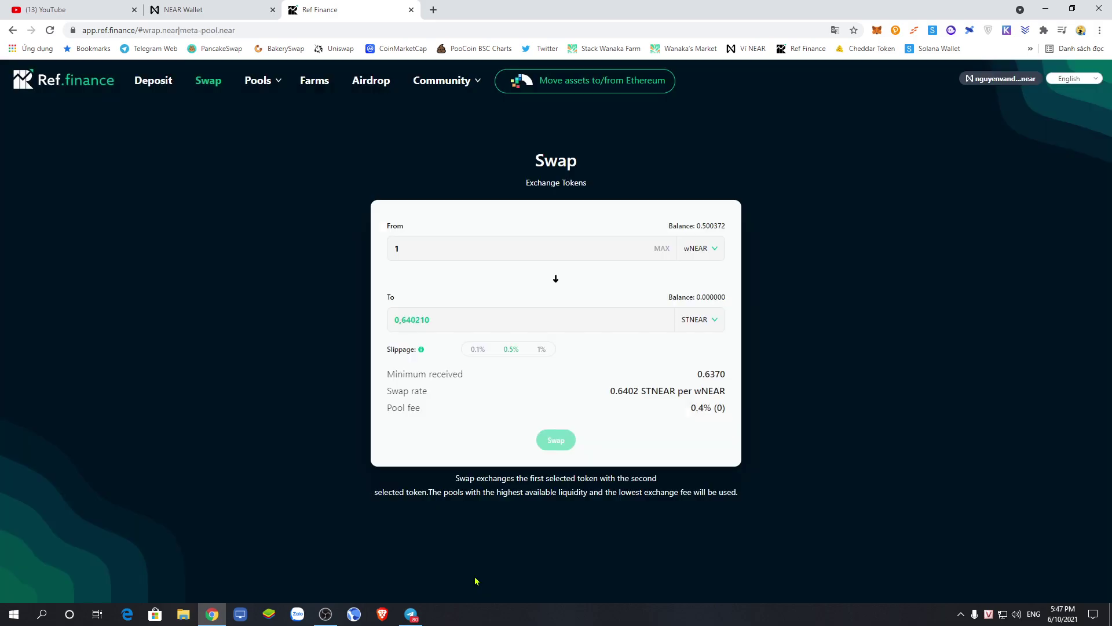
Step: Set the swap amount to 0.25 wNEAR and check it against the available wNEAR balance
double_click(405, 248)
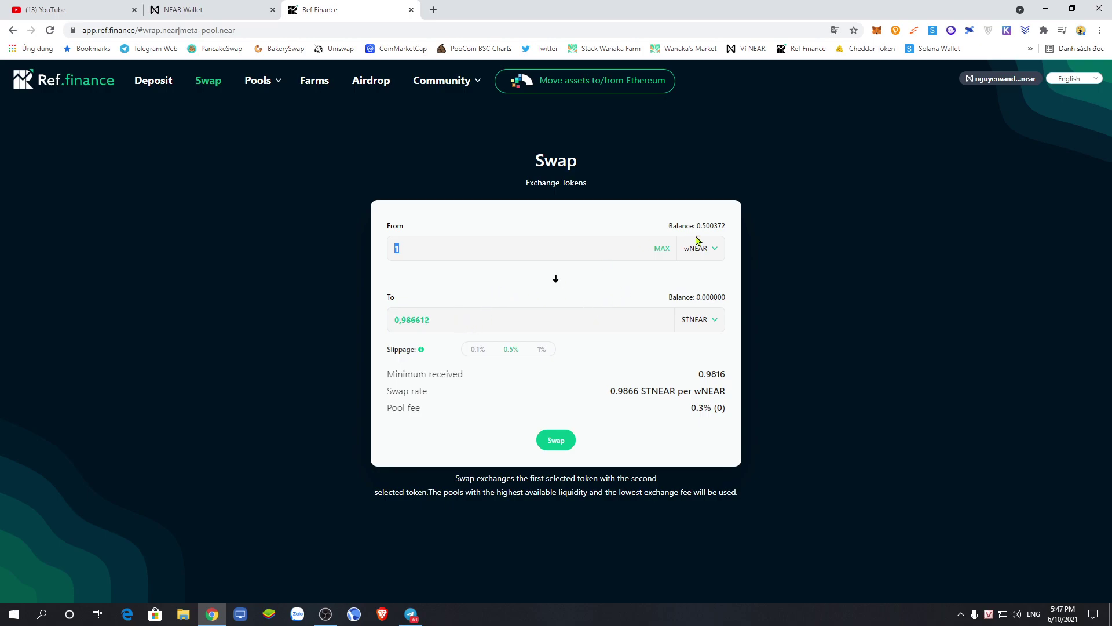
left_click(662, 247)
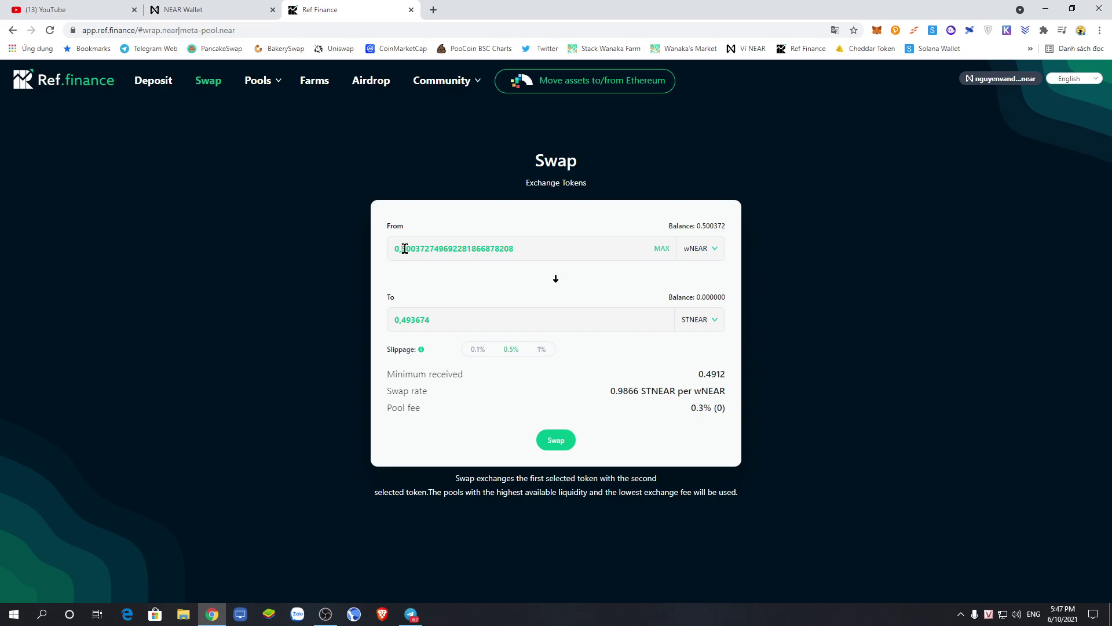
left_click_drag(403, 247, 584, 250)
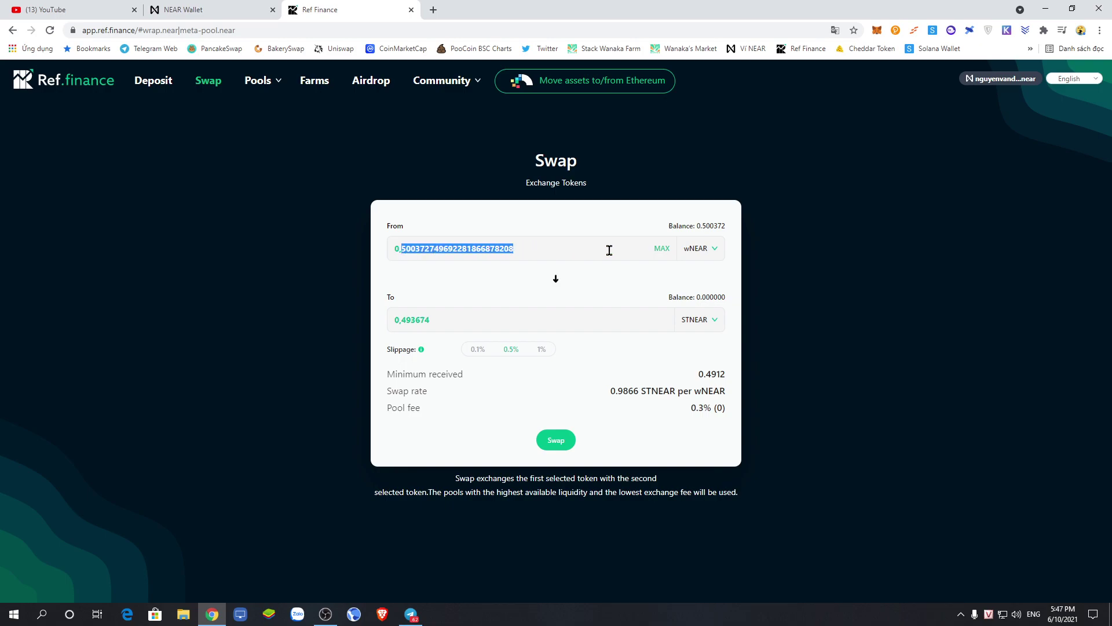
type("25")
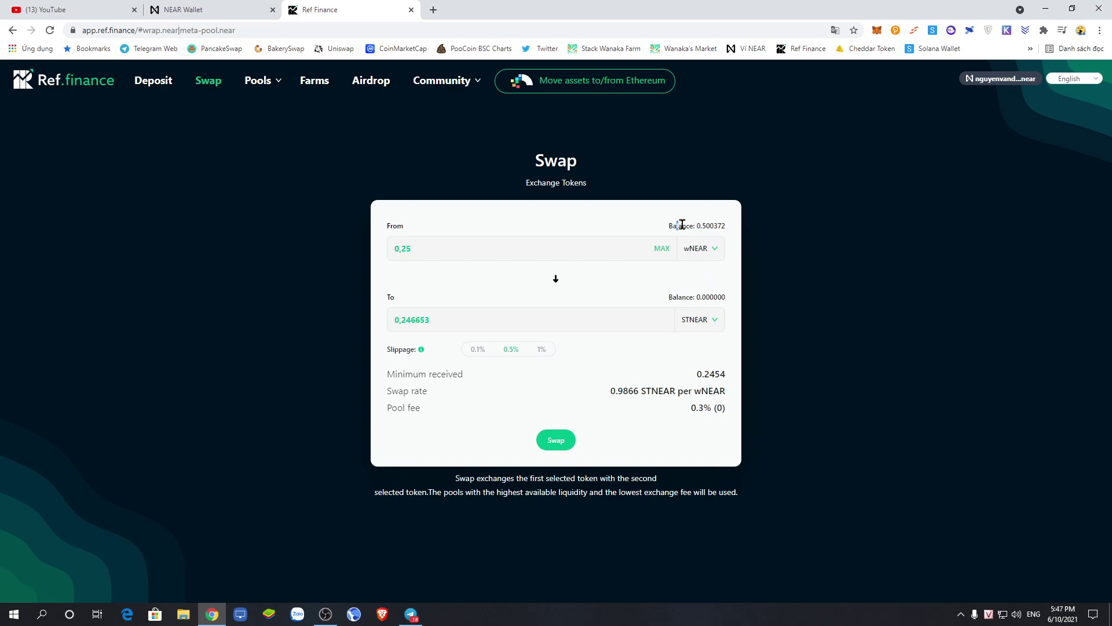
left_click_drag(678, 224, 728, 229)
Step: Execute the wNEAR-to-STNEAR swap with approval in the NEAR wallet and check the STNEAR balance
left_click(553, 443)
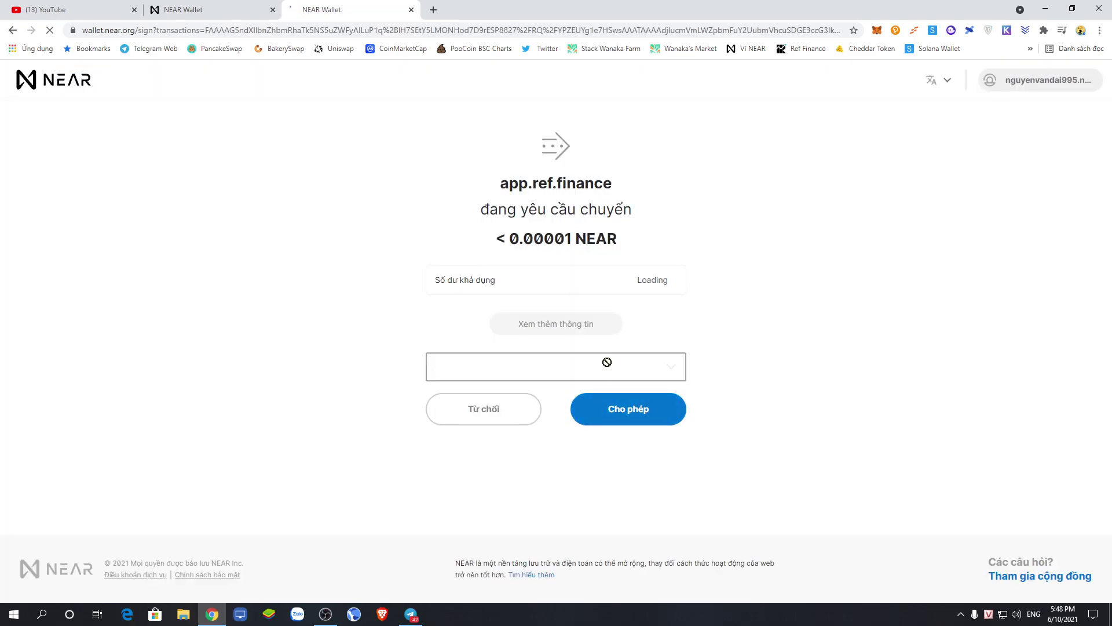
left_click_drag(493, 246, 667, 244)
left_click(601, 413)
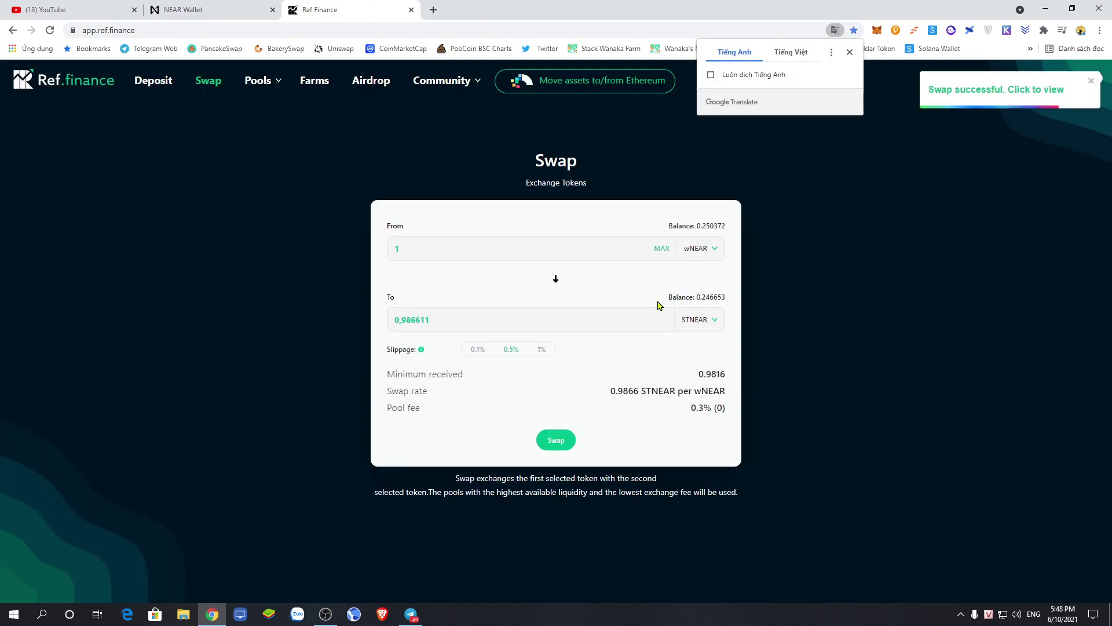
left_click_drag(660, 299, 738, 300)
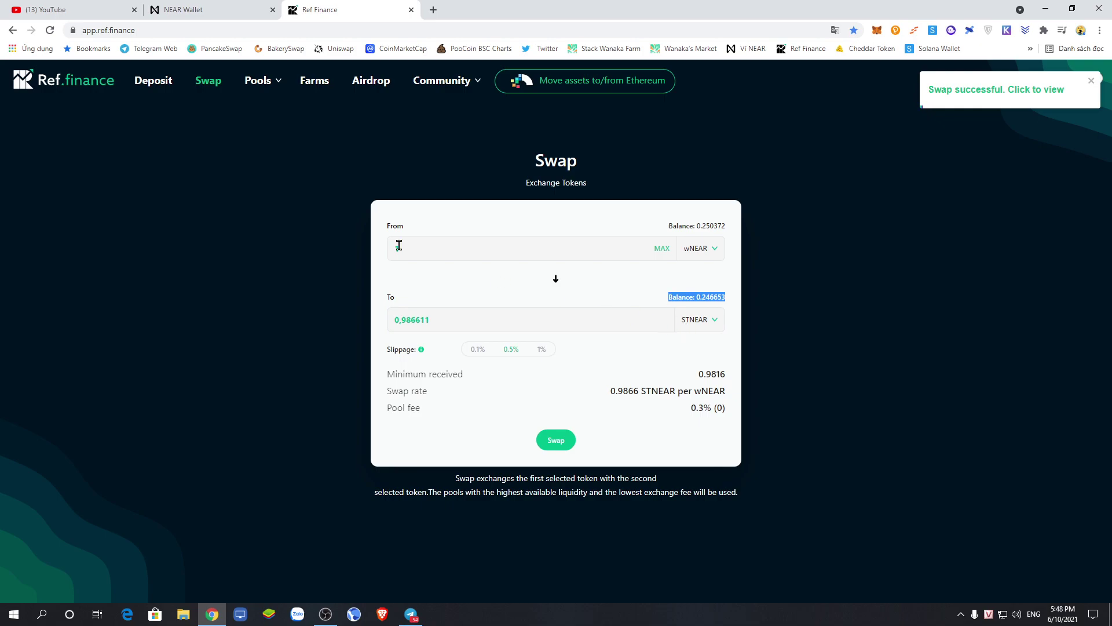
Step: Open the STNEAR-wNEAR liquidity pool and set the liquidity to add to the maximum available STNEAR
mouse_move(265, 82)
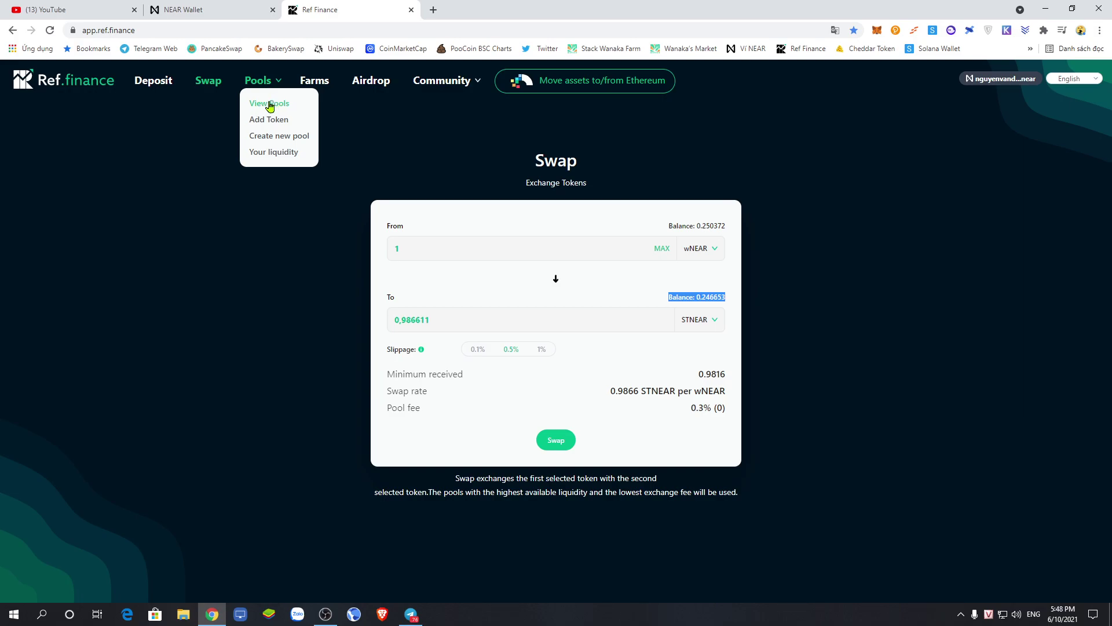
left_click(269, 105)
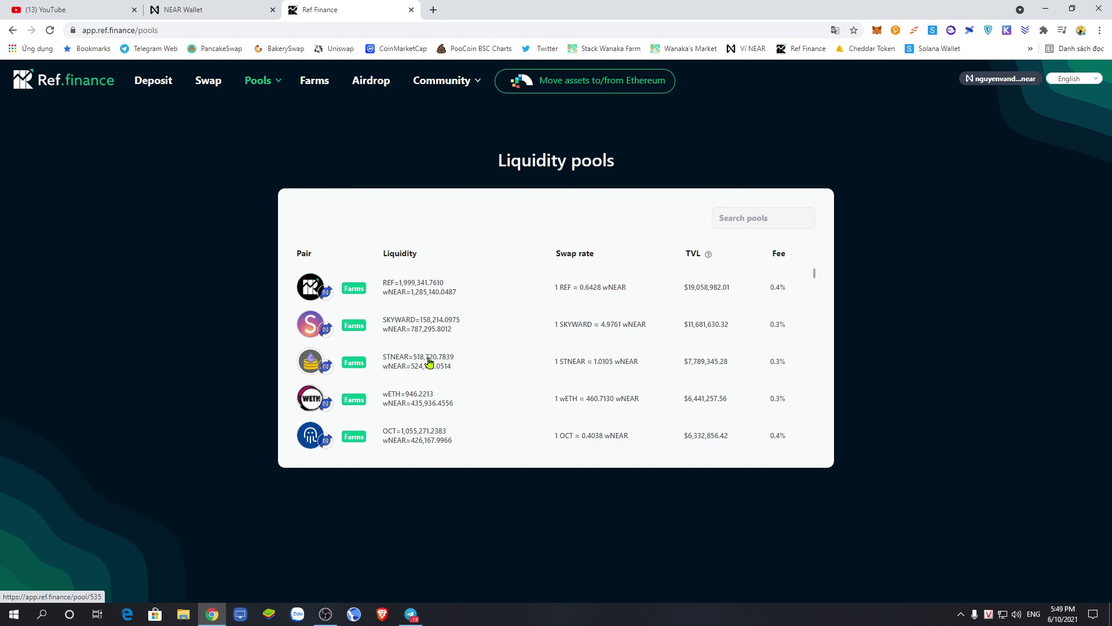
left_click(391, 364)
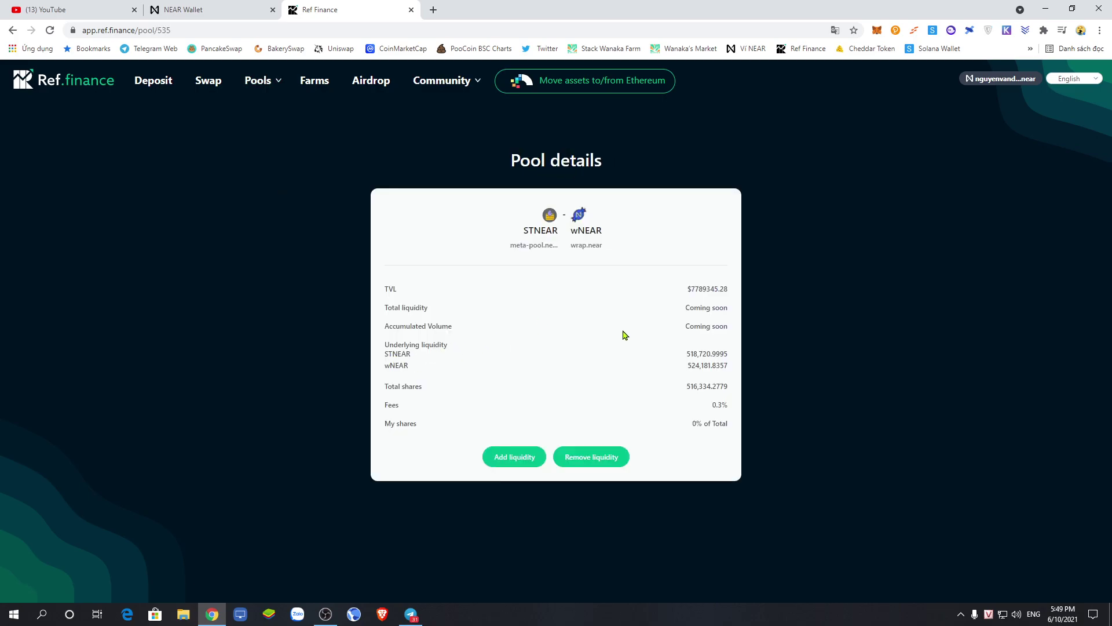
left_click(510, 461)
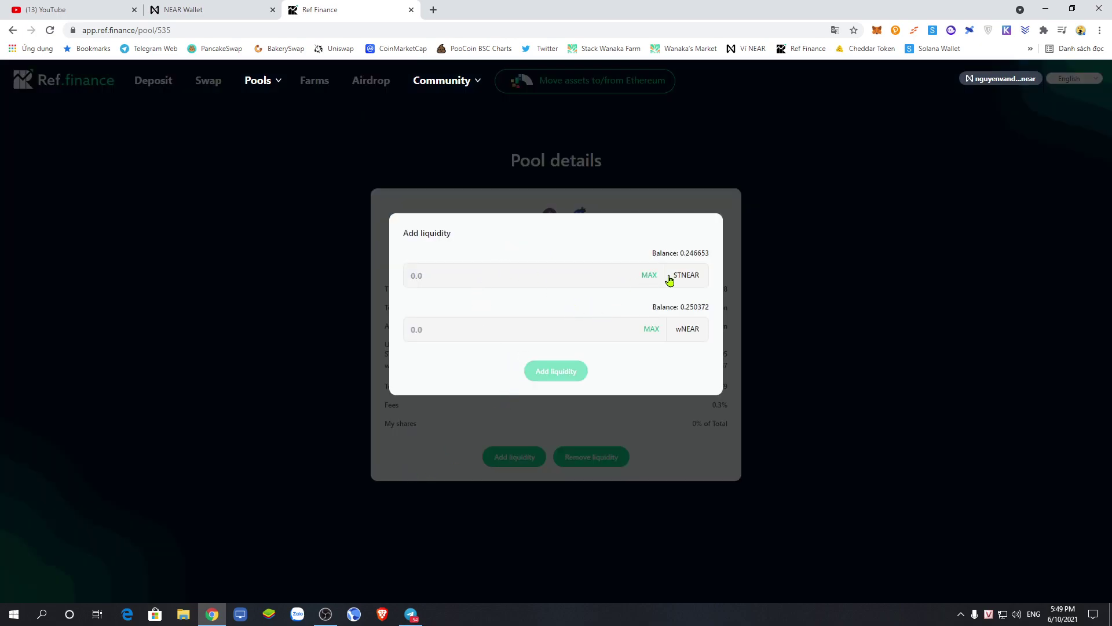
left_click(649, 276)
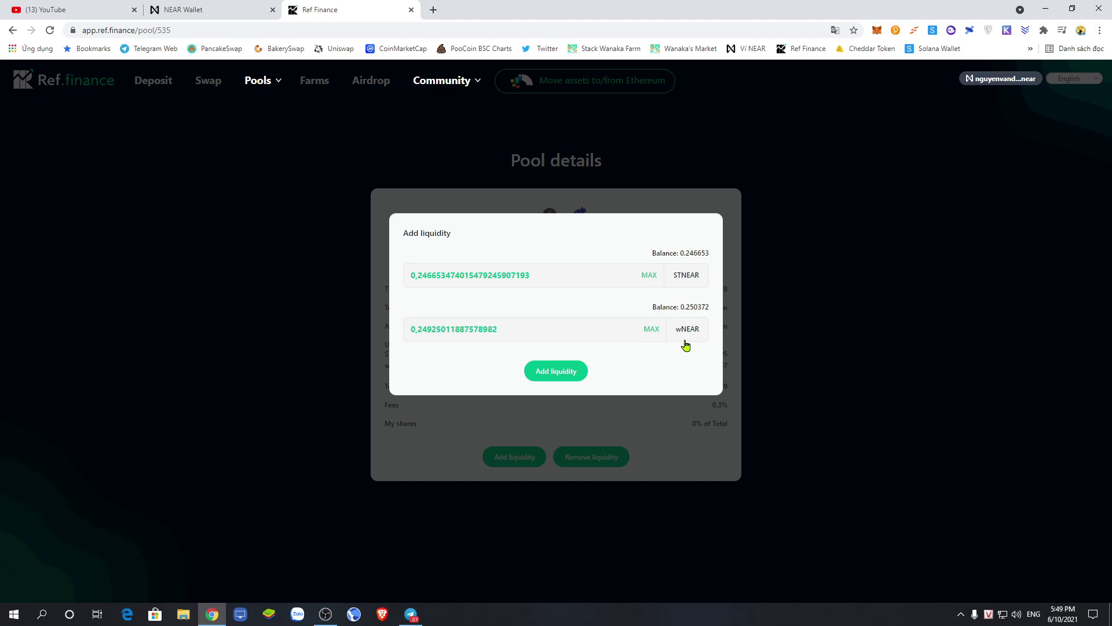
Step: Add the liquidity to the STNEAR-wNEAR pool, checking the NEAR wallet balance and approving the 0.00144 NEAR transfer
left_click(561, 372)
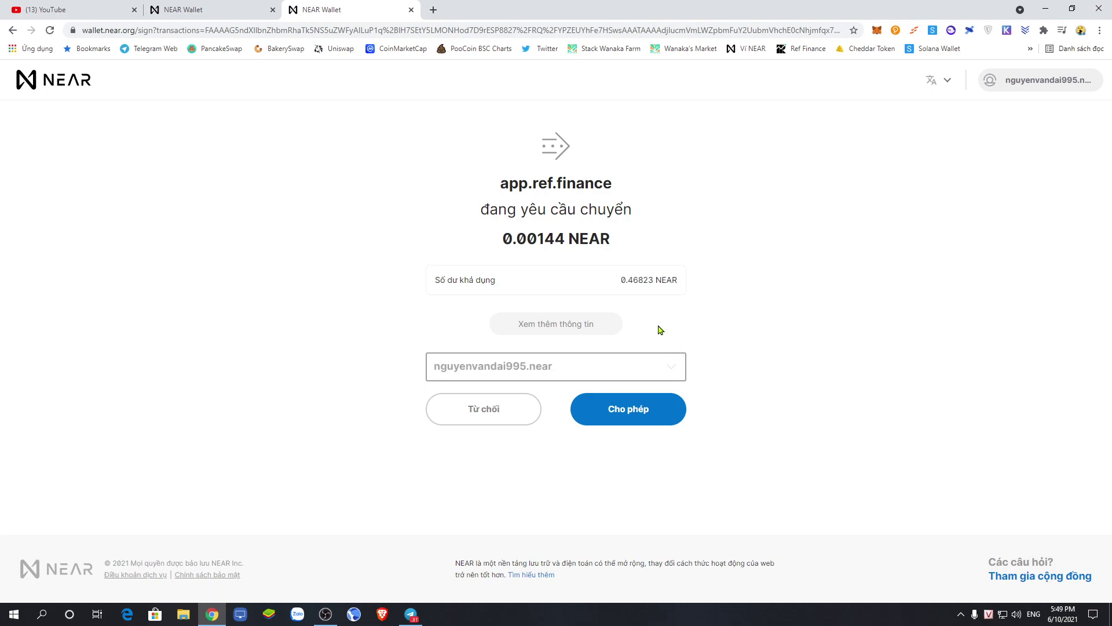
left_click(211, 5)
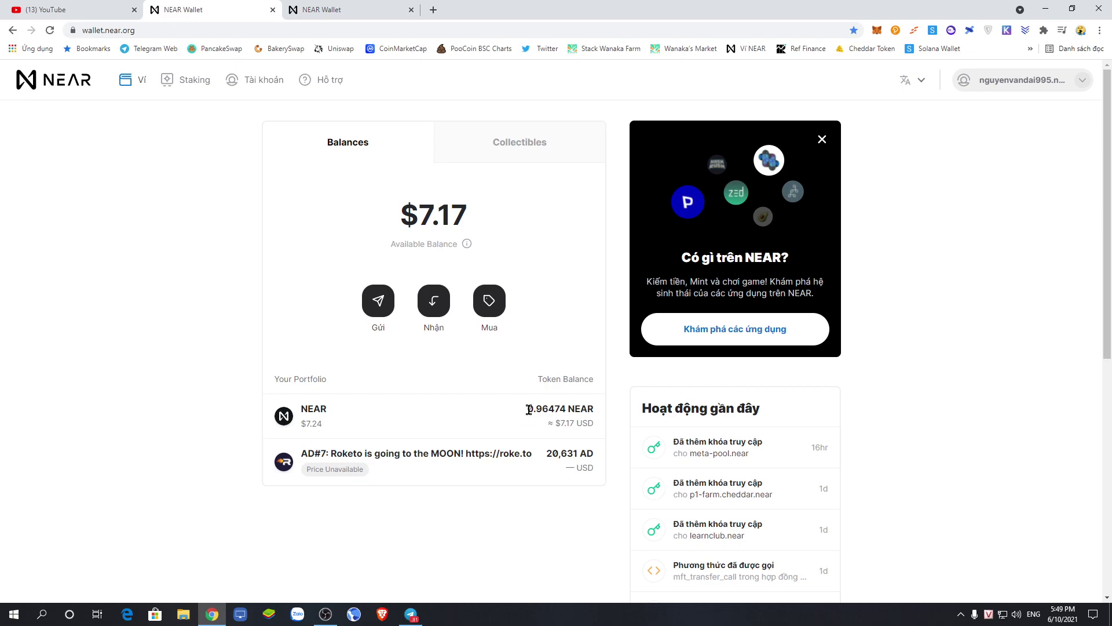
left_click(363, 5)
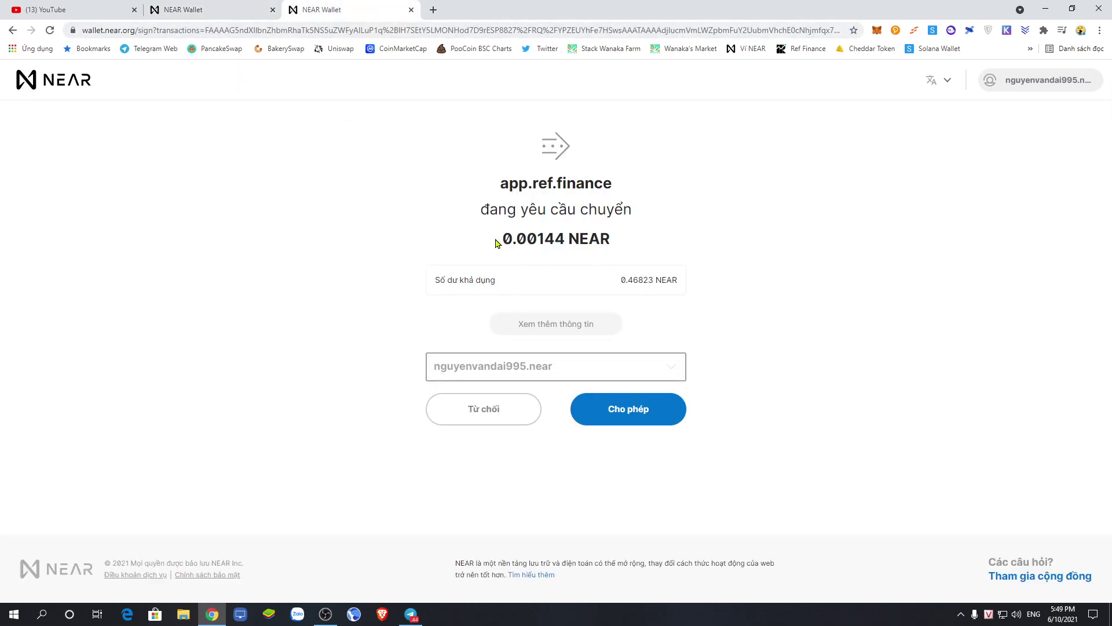
left_click_drag(496, 244, 700, 240)
left_click(630, 413)
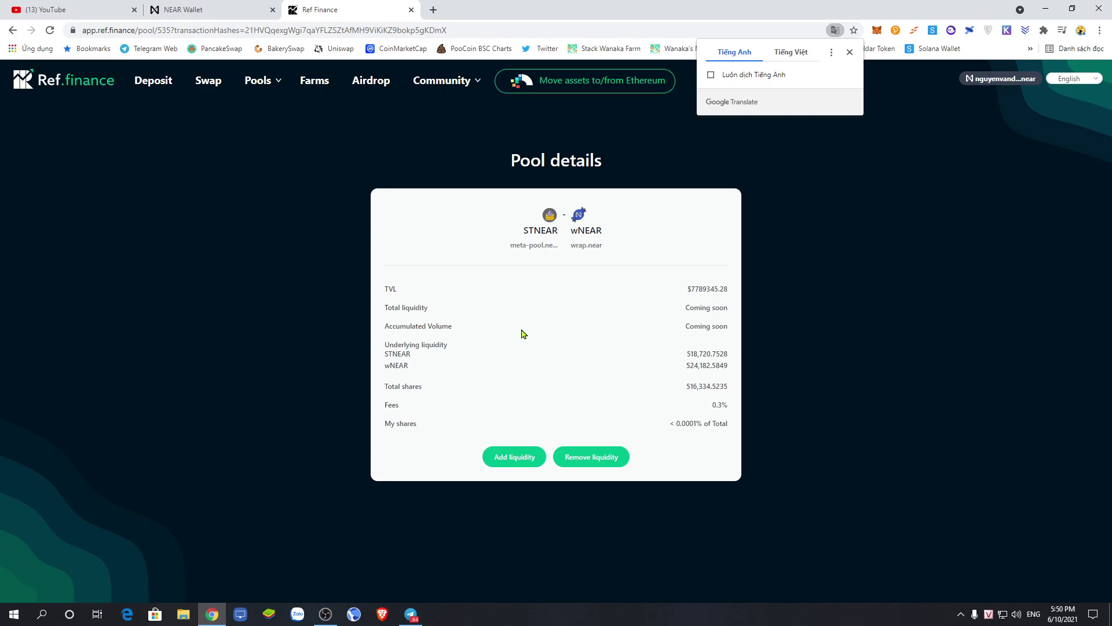
left_click(315, 157)
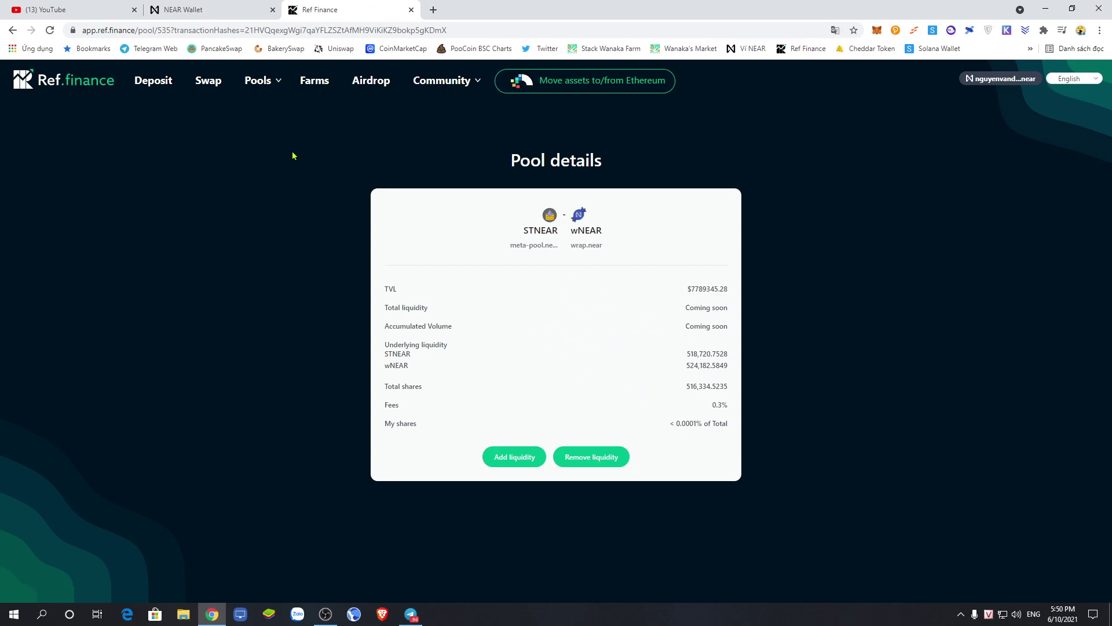
Step: Find the STNEAR-wNEAR farm in the farms list and check its token pair
left_click(322, 85)
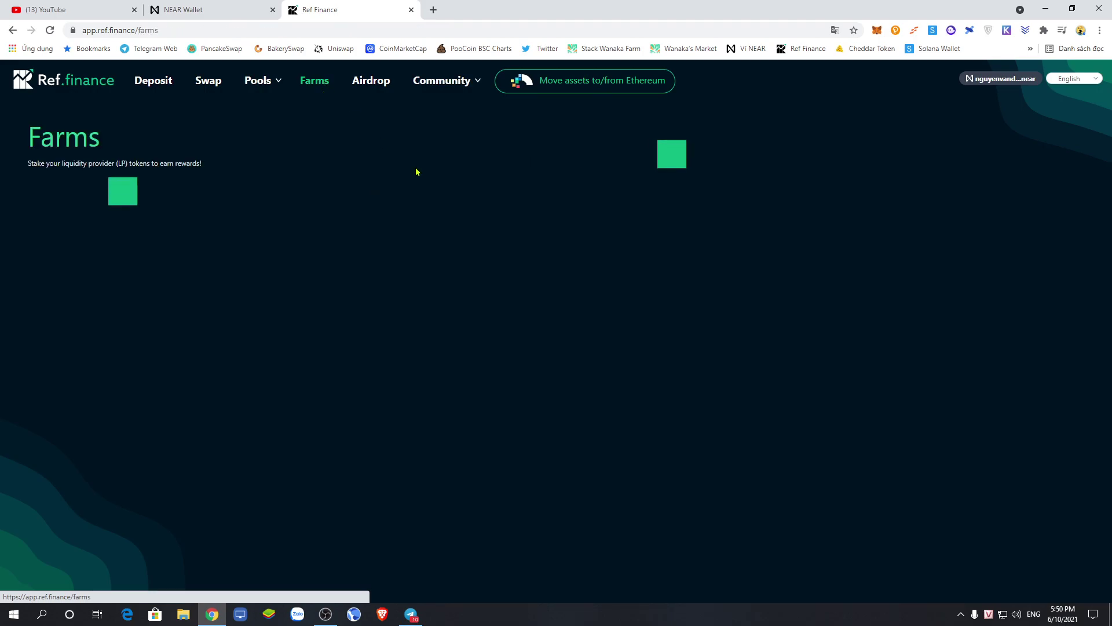
scroll(896, 343, "down", 4)
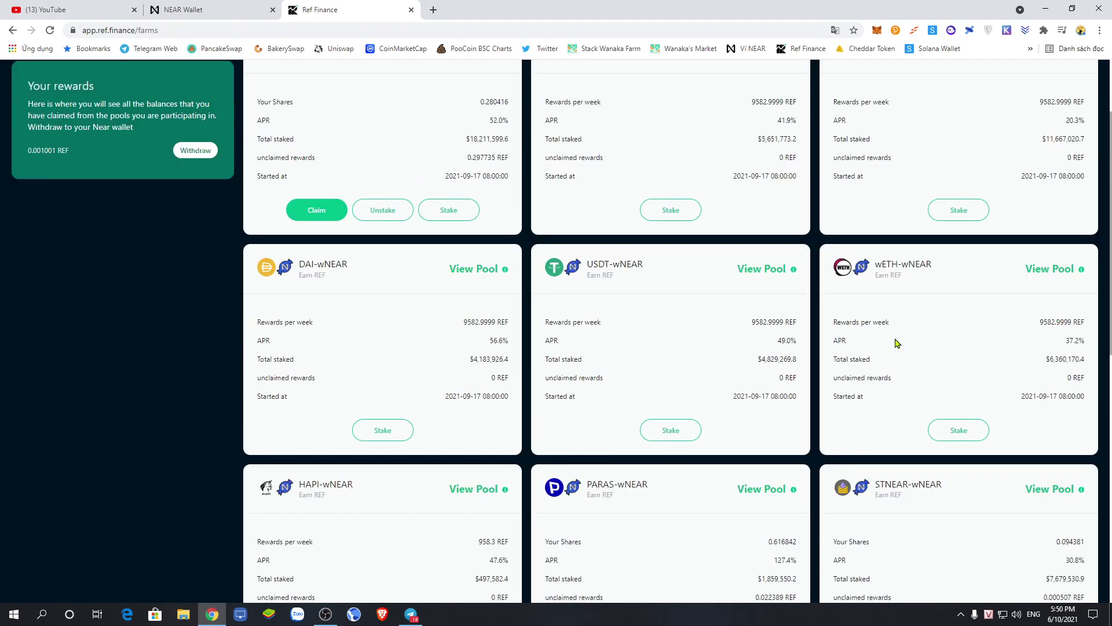
scroll(896, 343, "down", 2)
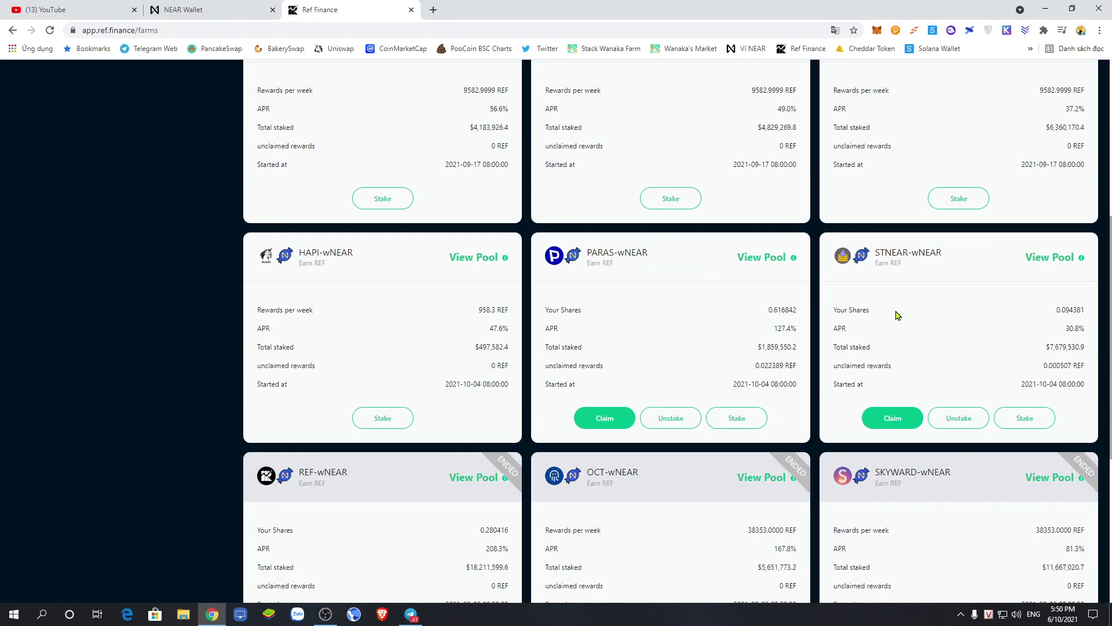
left_click_drag(947, 258, 867, 261)
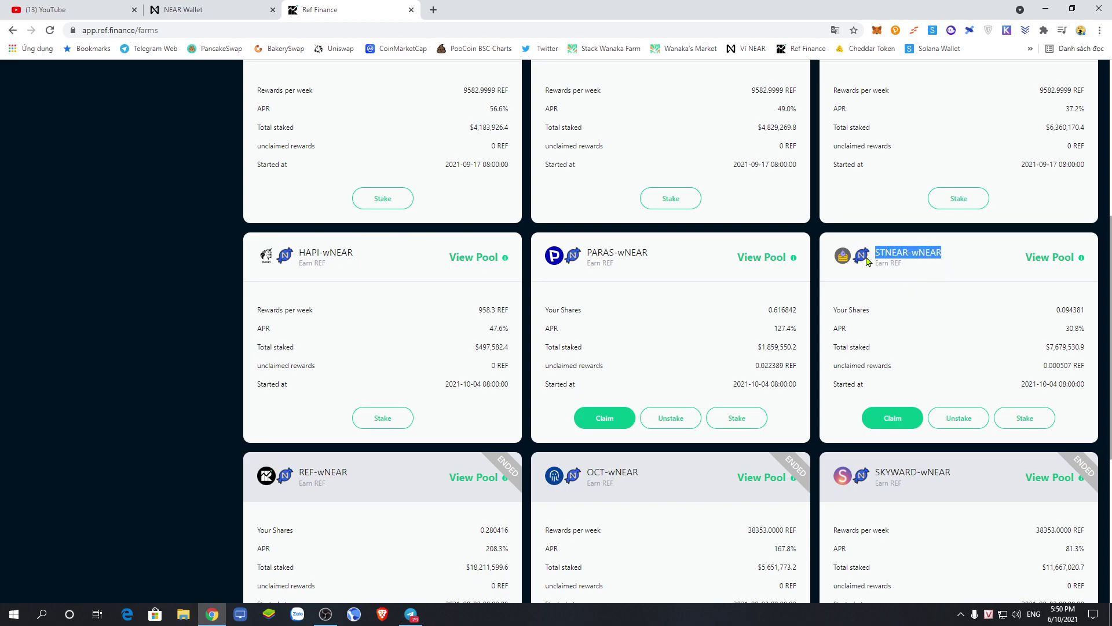
left_click(917, 288)
left_click_drag(940, 252, 880, 254)
left_click(964, 280)
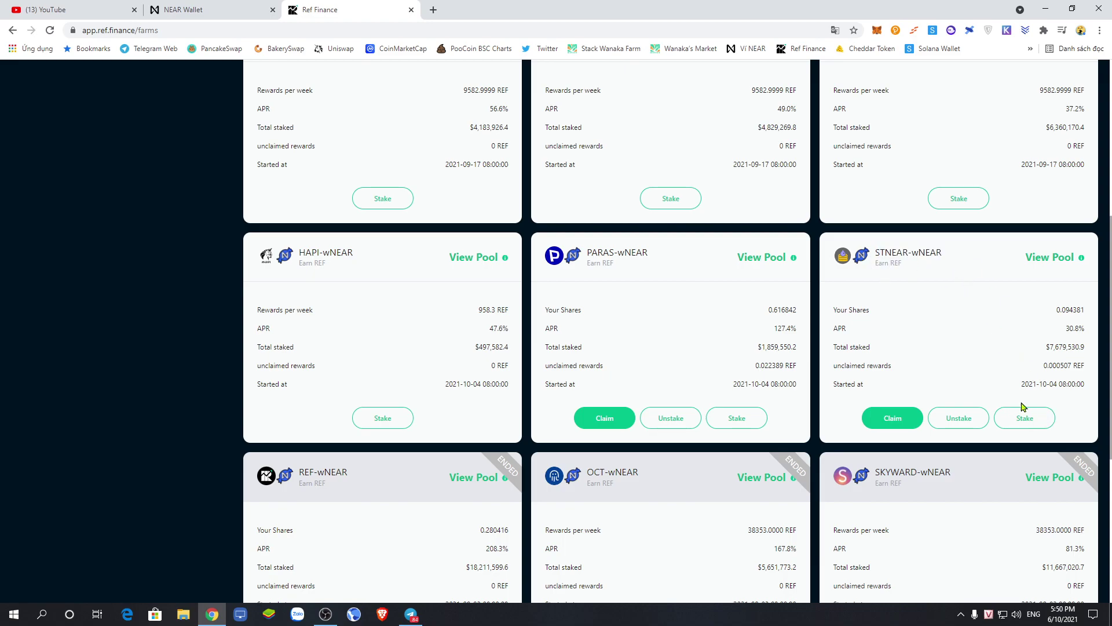
scroll(963, 176, "up", 1)
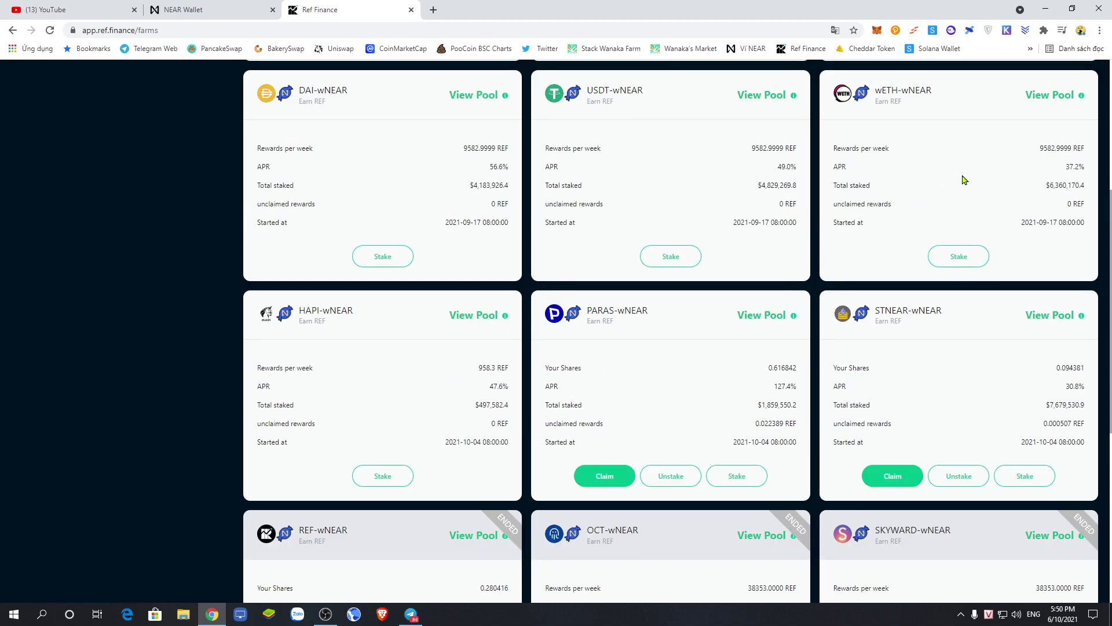
scroll(1019, 405, "down", 1)
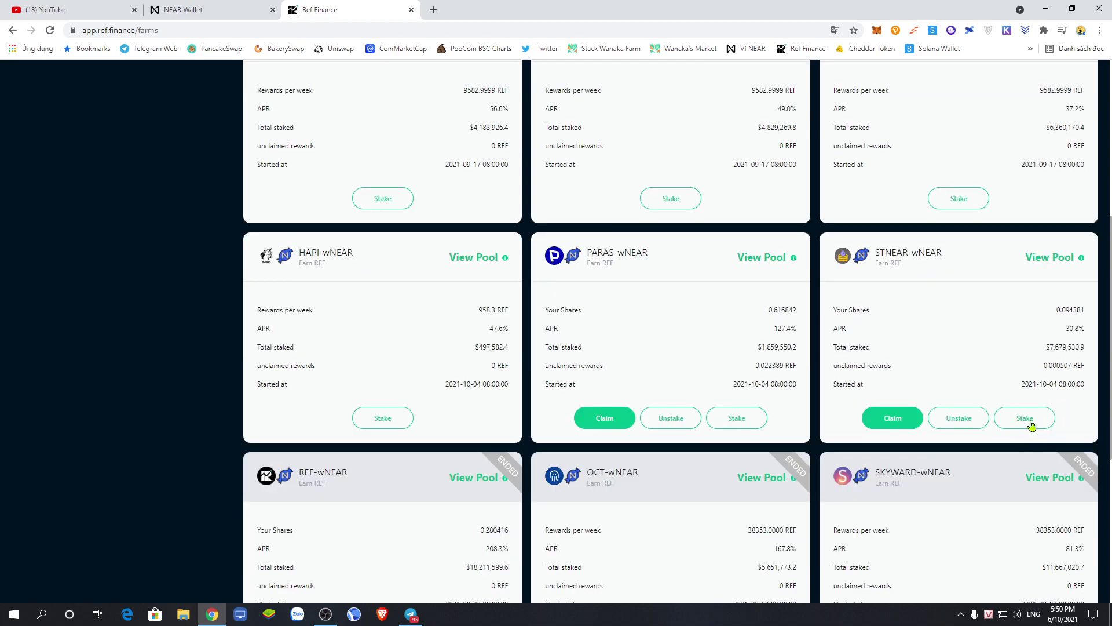
Step: Stake the maximum available LP balance in the STNEAR-wNEAR farm and approve the transaction in the NEAR wallet
left_click(1026, 421)
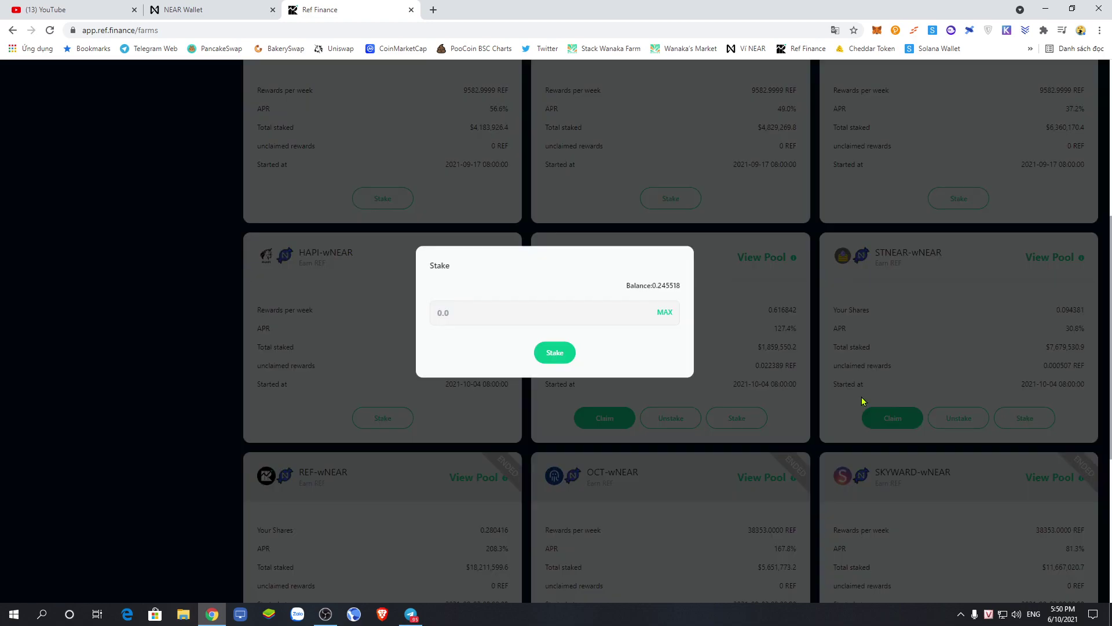
left_click_drag(626, 289, 689, 290)
left_click(610, 289)
left_click(664, 312)
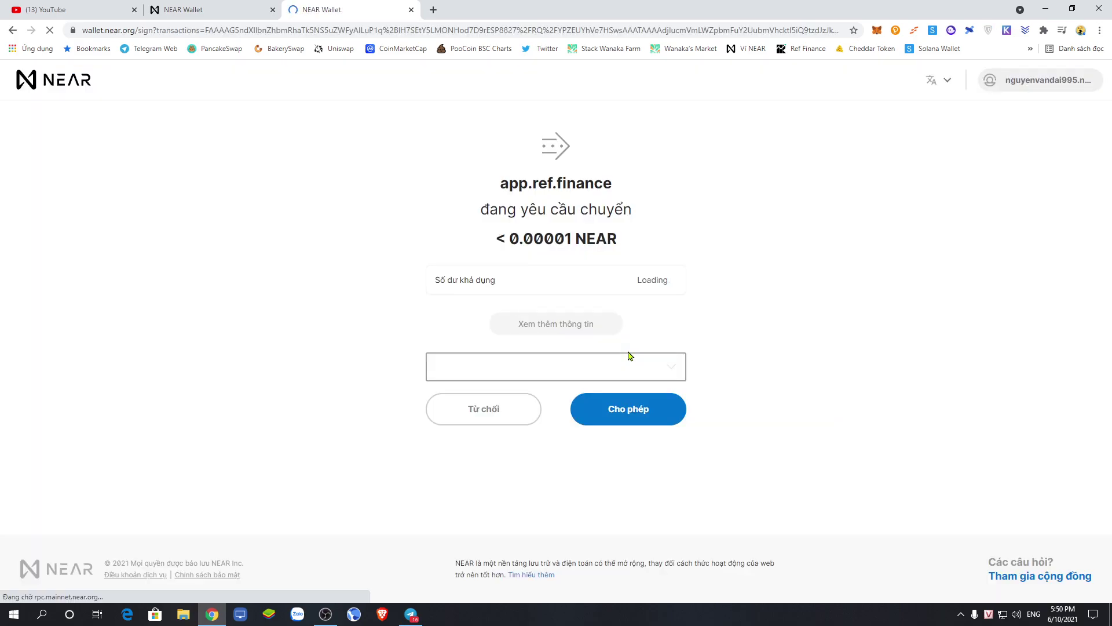
left_click(628, 411)
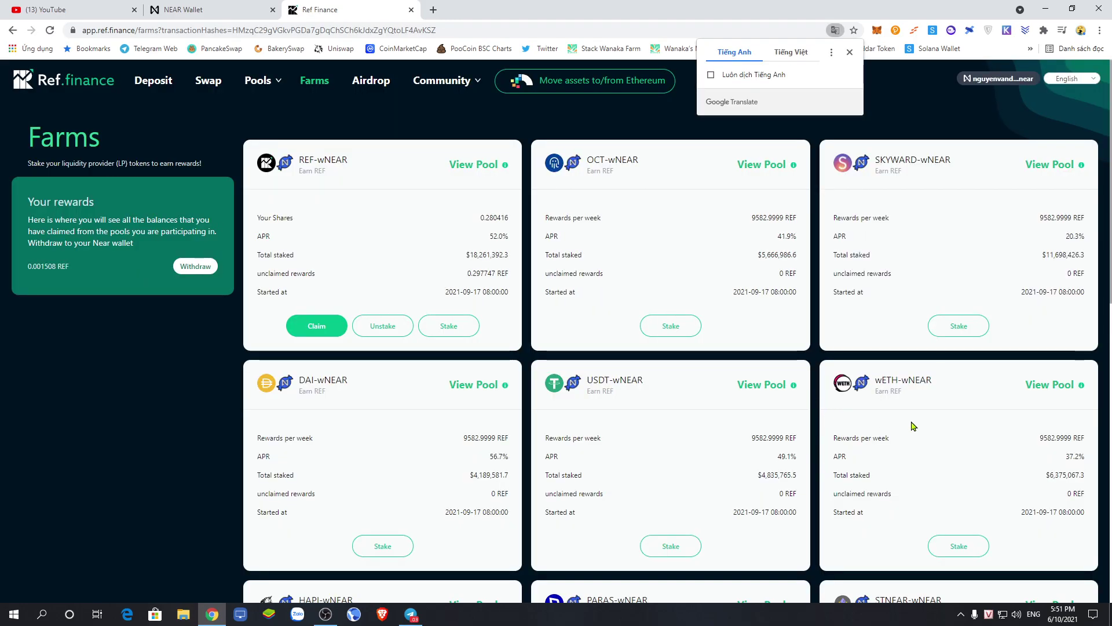
Step: Examine the staked shares and unclaimed rewards of the STNEAR-wNEAR farm
scroll(907, 418, "down", 6)
scroll(907, 418, "down", 4)
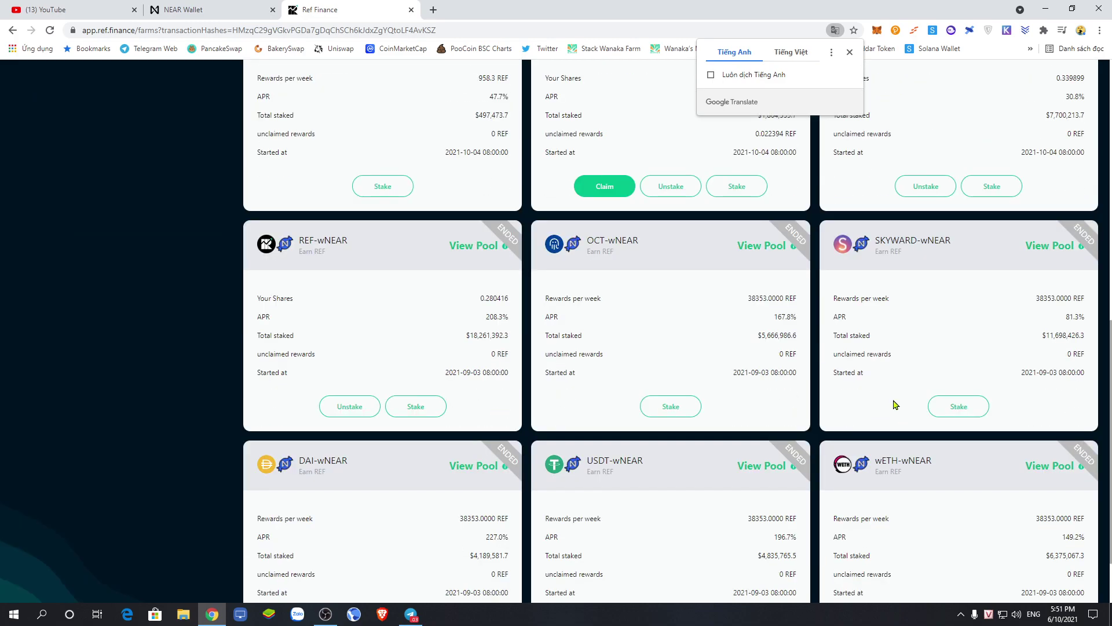
scroll(894, 406, "up", 5)
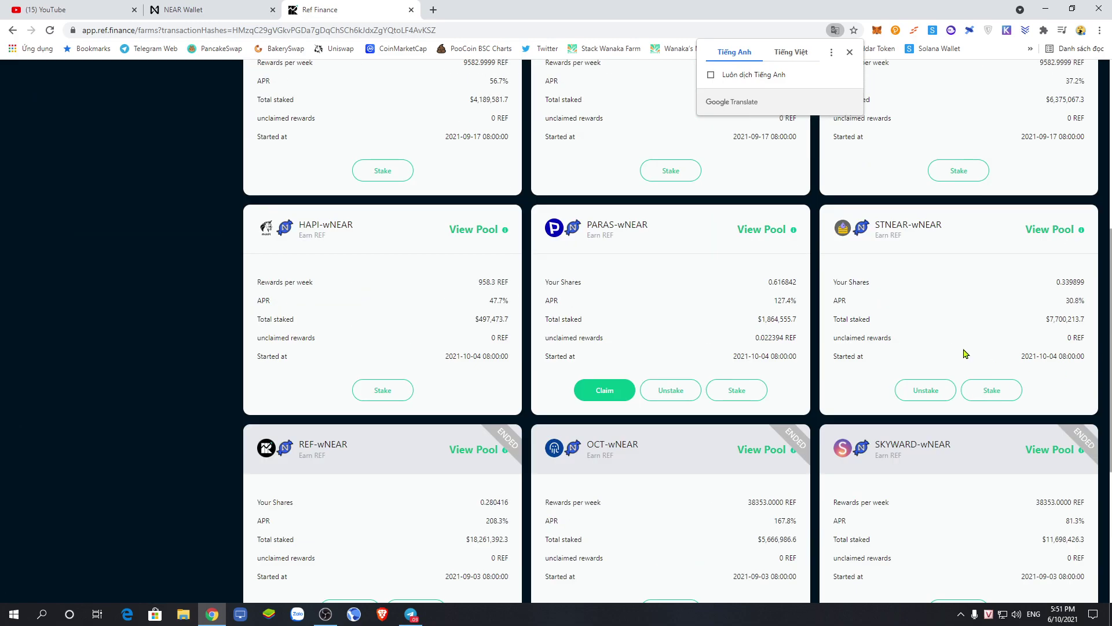
left_click(969, 291)
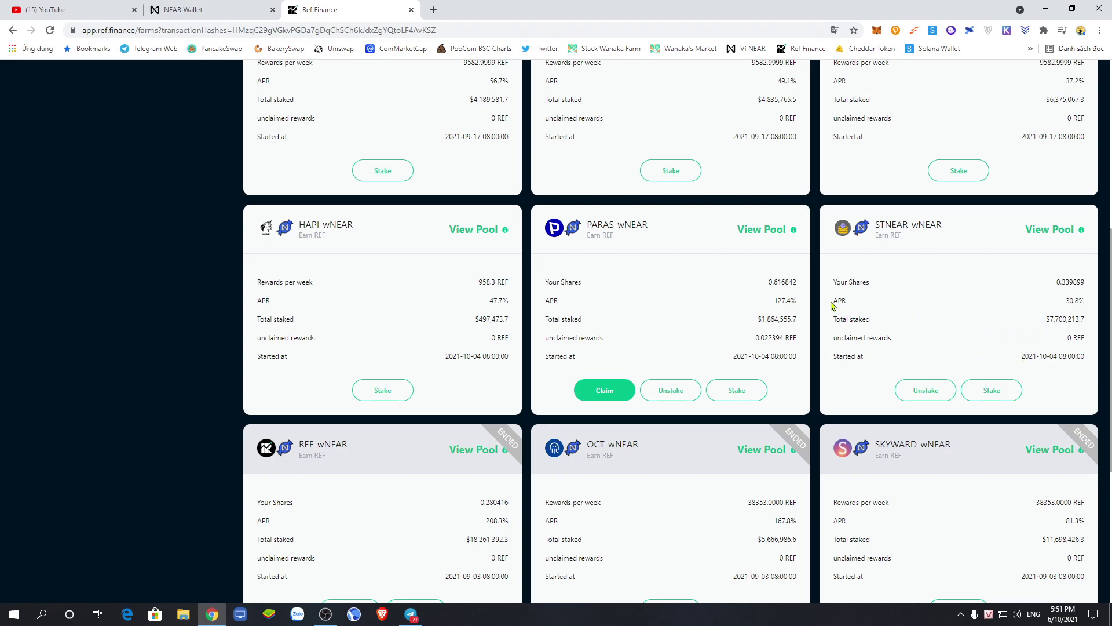
right_click(882, 256)
left_click(931, 289)
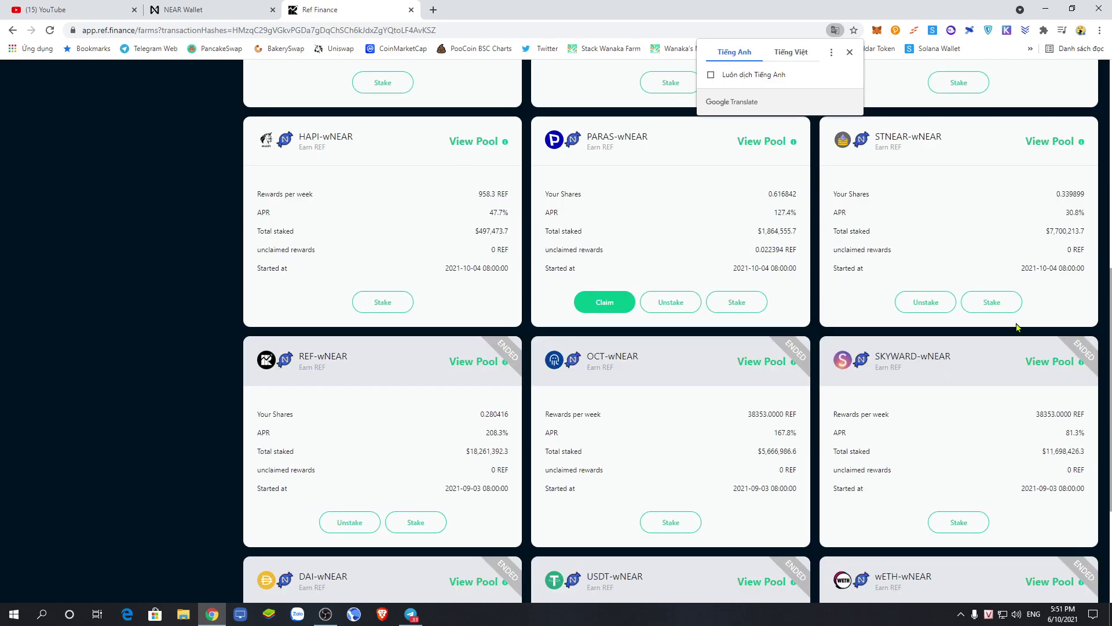
left_click(942, 236)
scroll(941, 238, "up", 2)
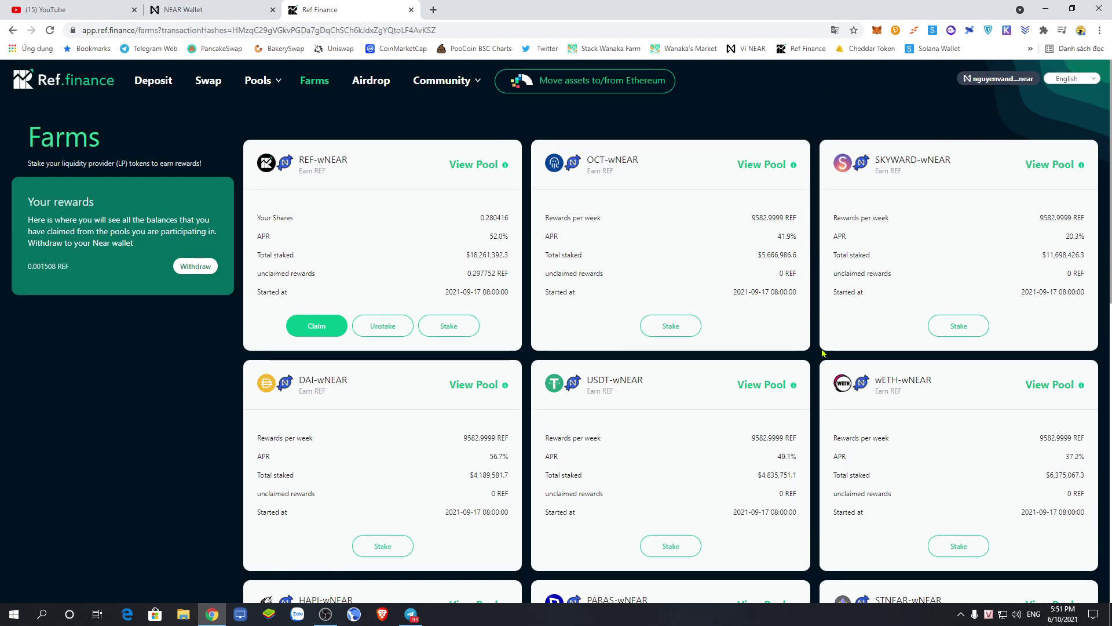
scroll(856, 427, "down", 5)
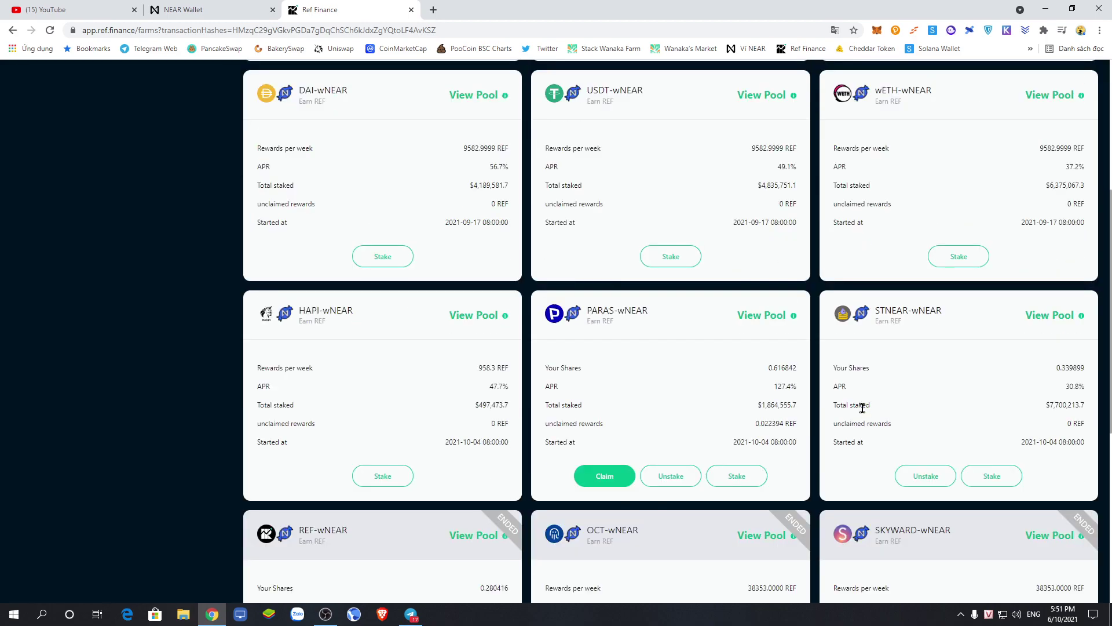
scroll(895, 406, "down", 2)
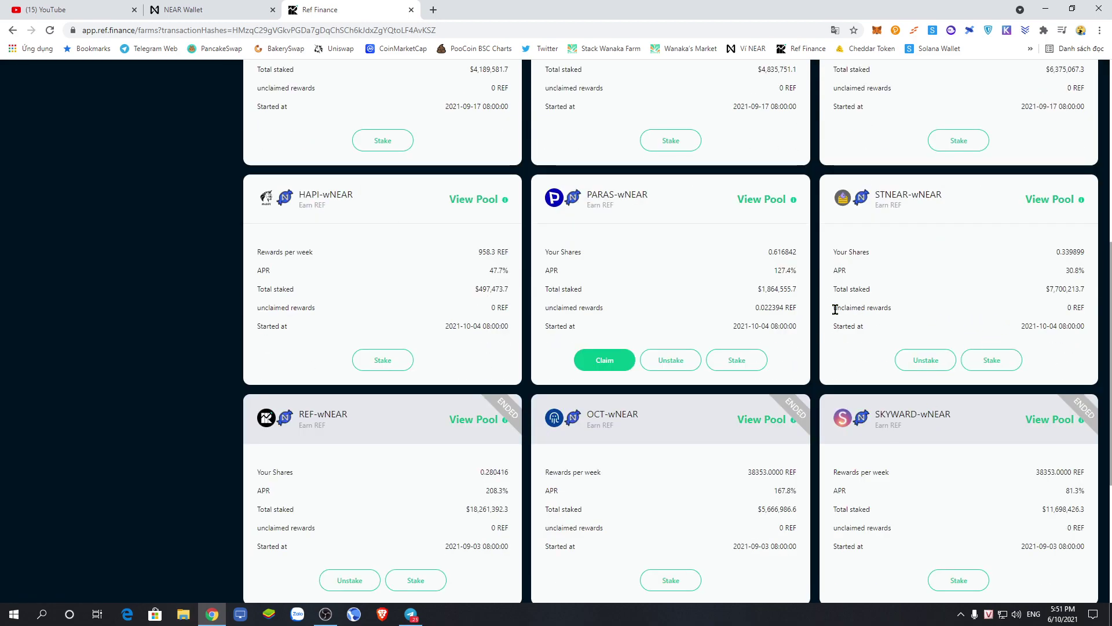
left_click_drag(834, 309, 911, 312)
left_click_drag(1039, 311, 1070, 311)
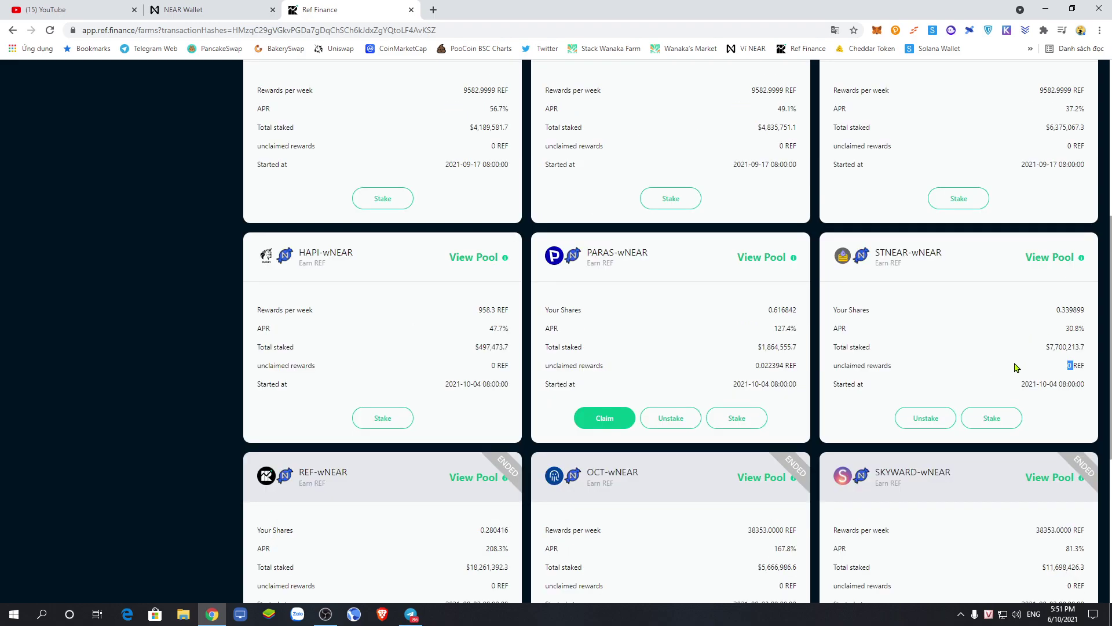
Step: Review the summary of claimed rewards, and check the unclaimed REF rewards of the STNEAR-wNEAR farm again
scroll(1023, 375, "up", 7)
left_click_drag(27, 196, 211, 282)
left_click(88, 302)
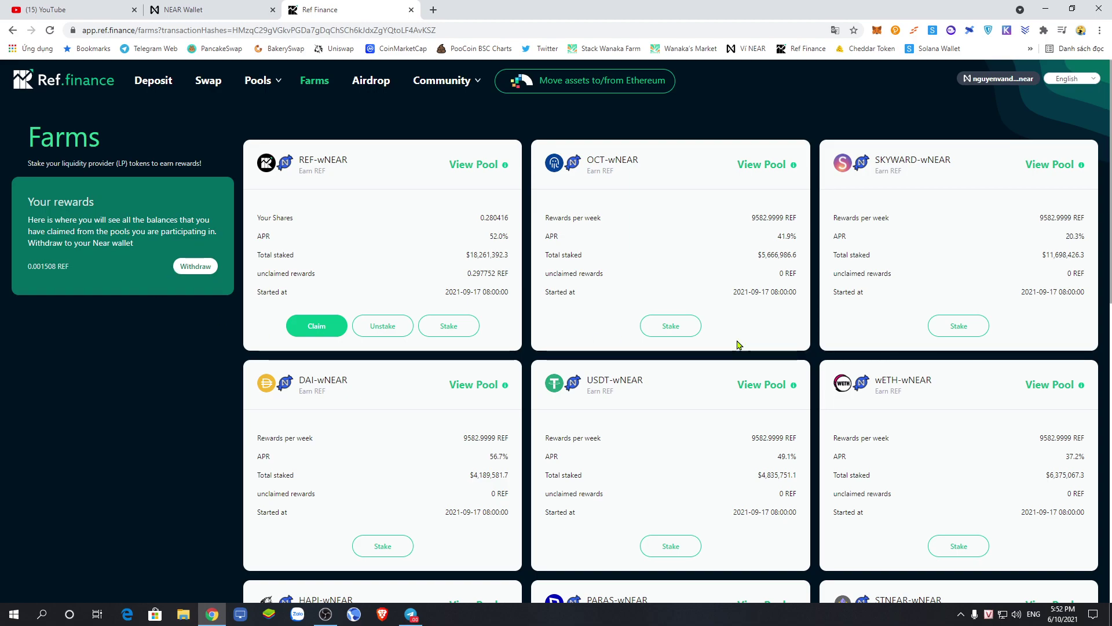
scroll(957, 359, "down", 6)
scroll(959, 351, "down", 2)
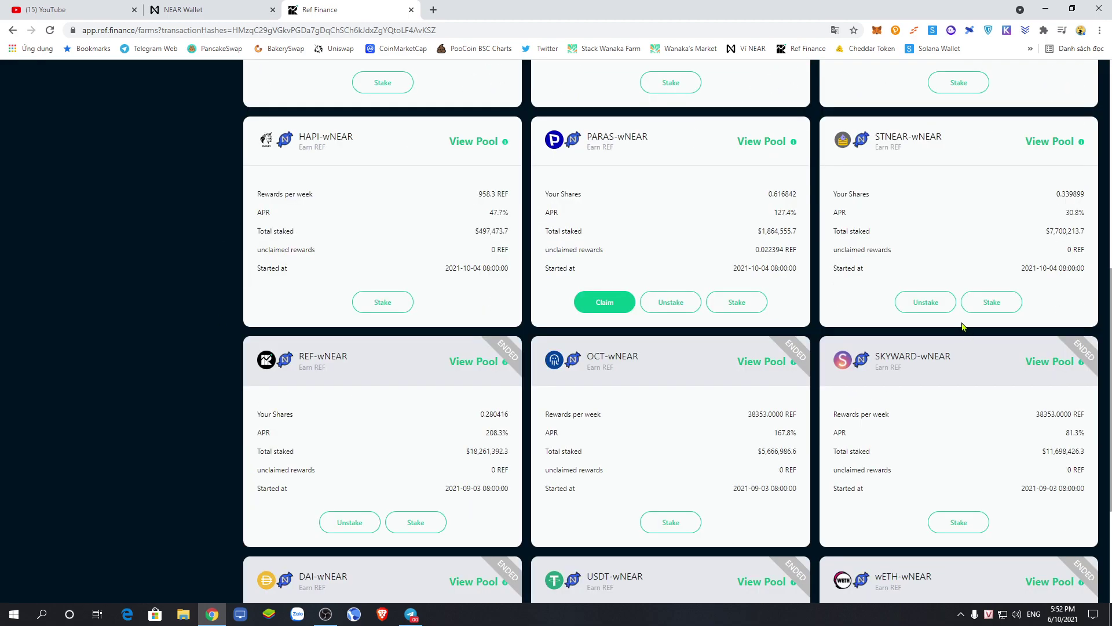
scroll(962, 326, "up", 1)
left_click_drag(878, 308, 1086, 311)
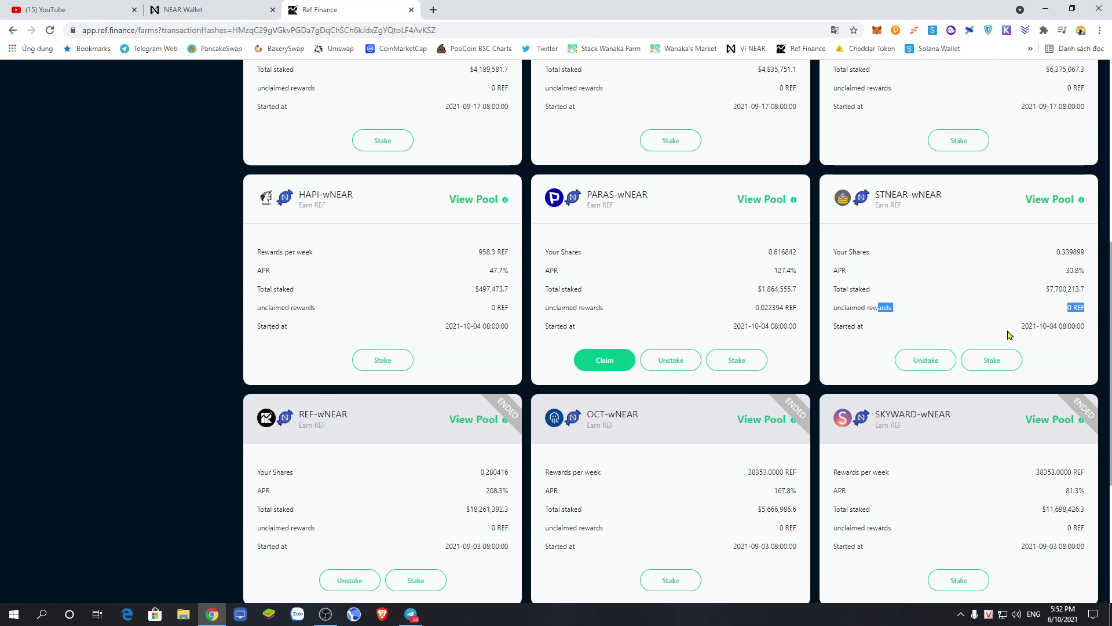
left_click(987, 313)
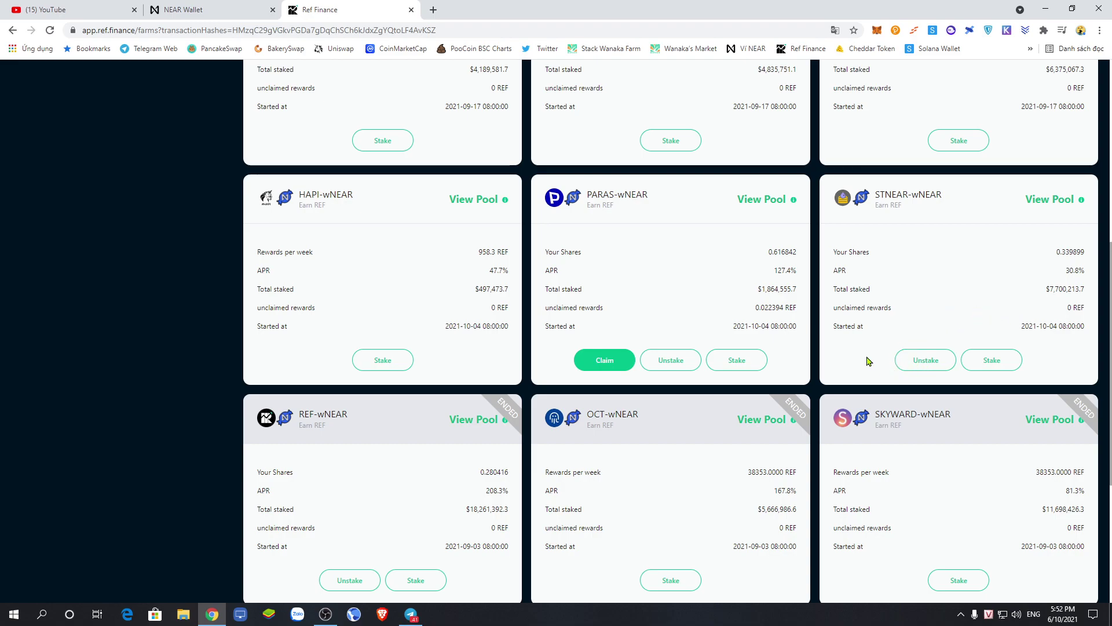
Step: Check the APR and total staked amount of the STNEAR-wNEAR farm
left_click_drag(1041, 274, 1109, 270)
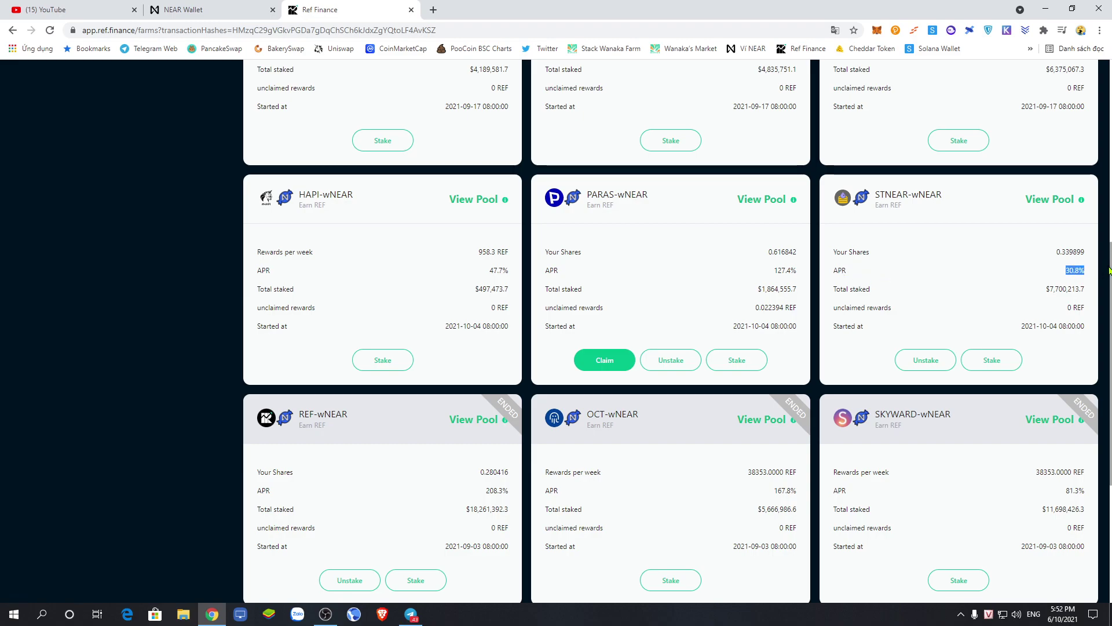
left_click(946, 305)
left_click_drag(838, 291, 1030, 293)
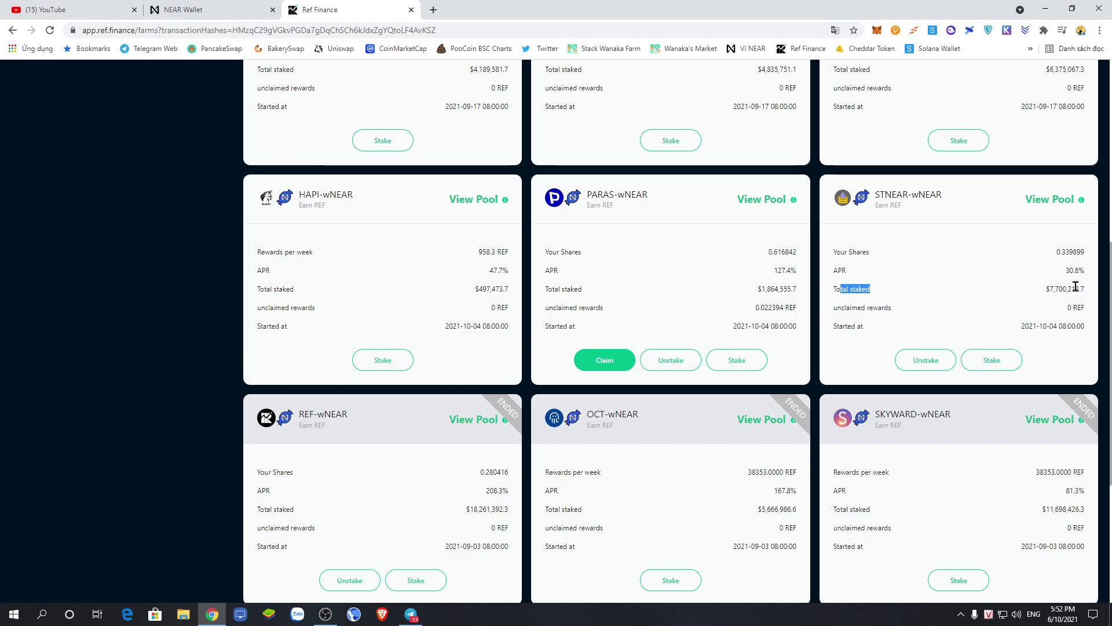
left_click(1024, 303)
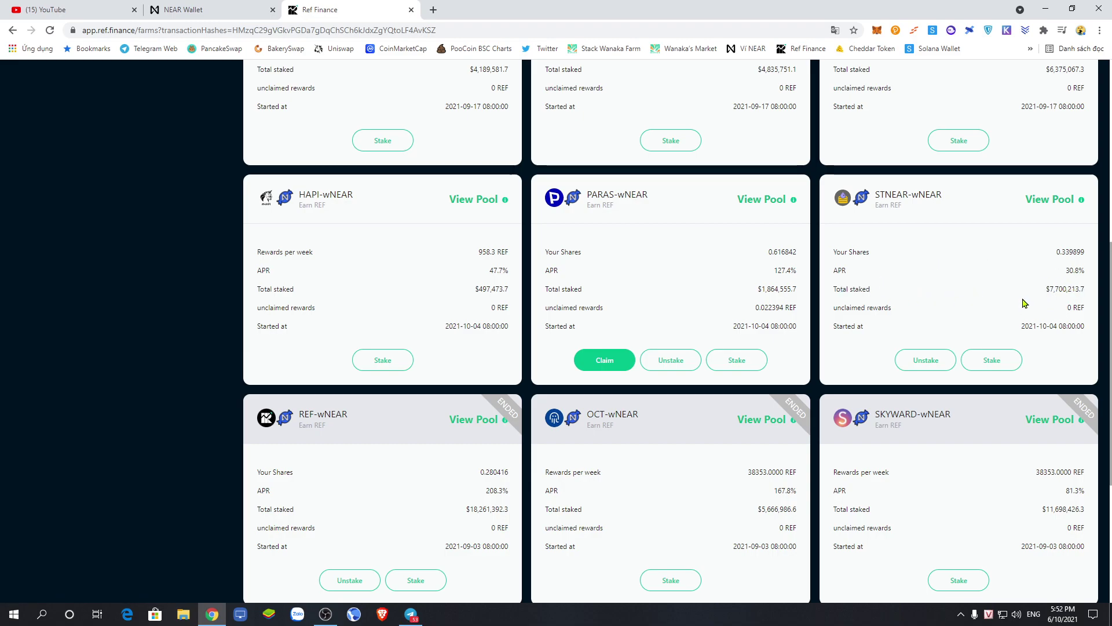
Step: Check the total staked amount of the STNEAR-wNEAR farm and look over the other farms' figures, including the OCT-wNEAR farm
double_click(1052, 289)
left_click(1051, 290)
scroll(907, 350, "up", 2)
scroll(908, 354, "down", 1)
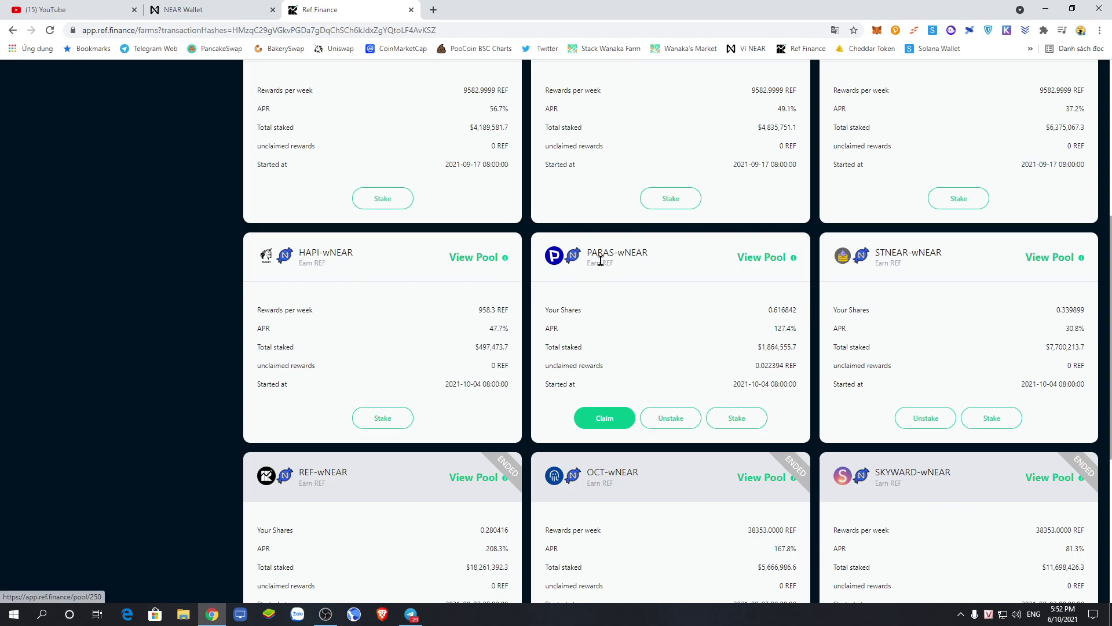
scroll(605, 258, "up", 3)
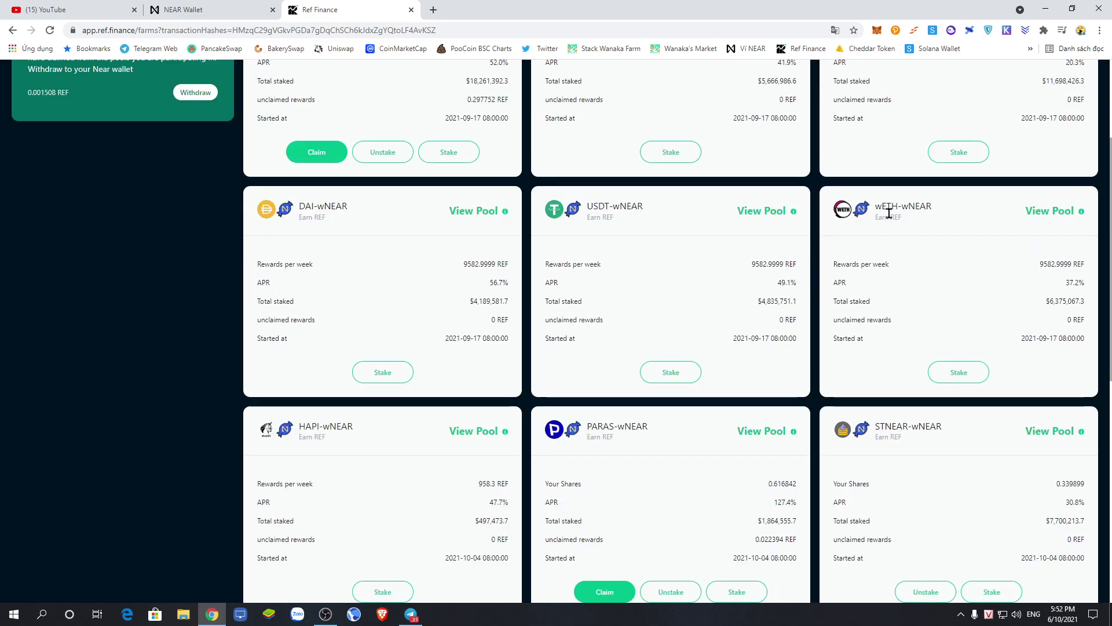
scroll(593, 264, "up", 3)
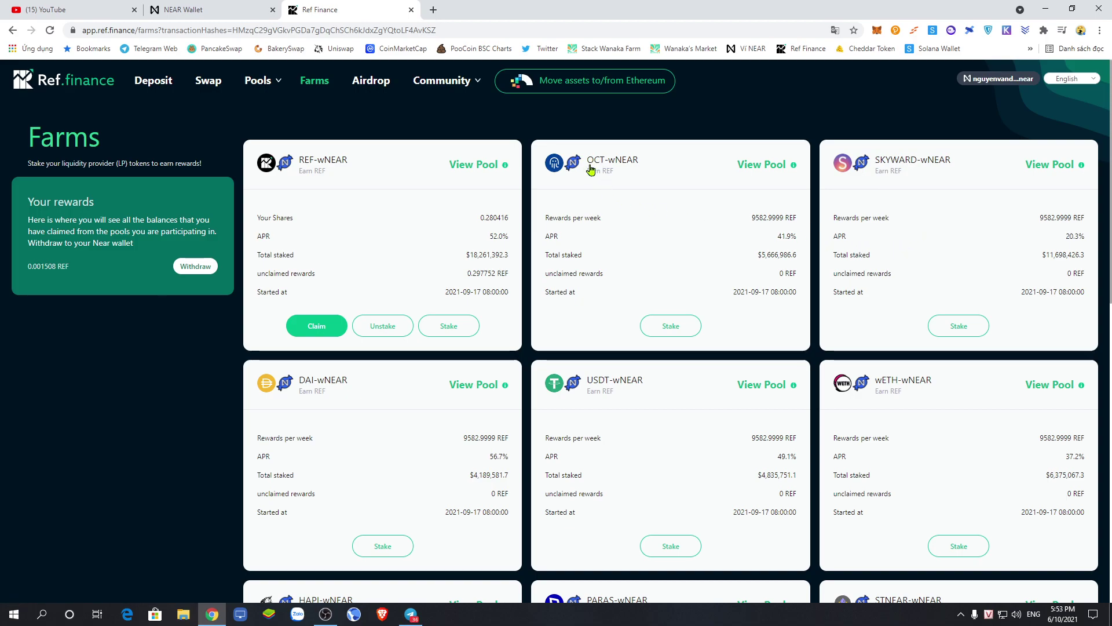
left_click_drag(584, 167, 605, 166)
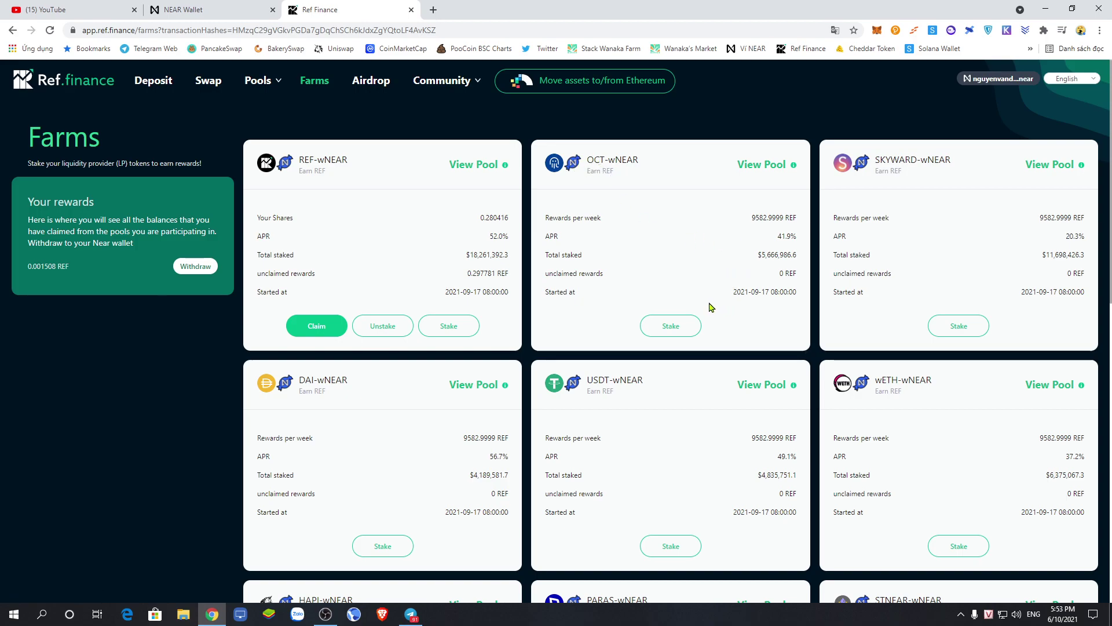
Step: Check the unclaimed REF rewards of the STNEAR-wNEAR farm
scroll(712, 307, "down", 7)
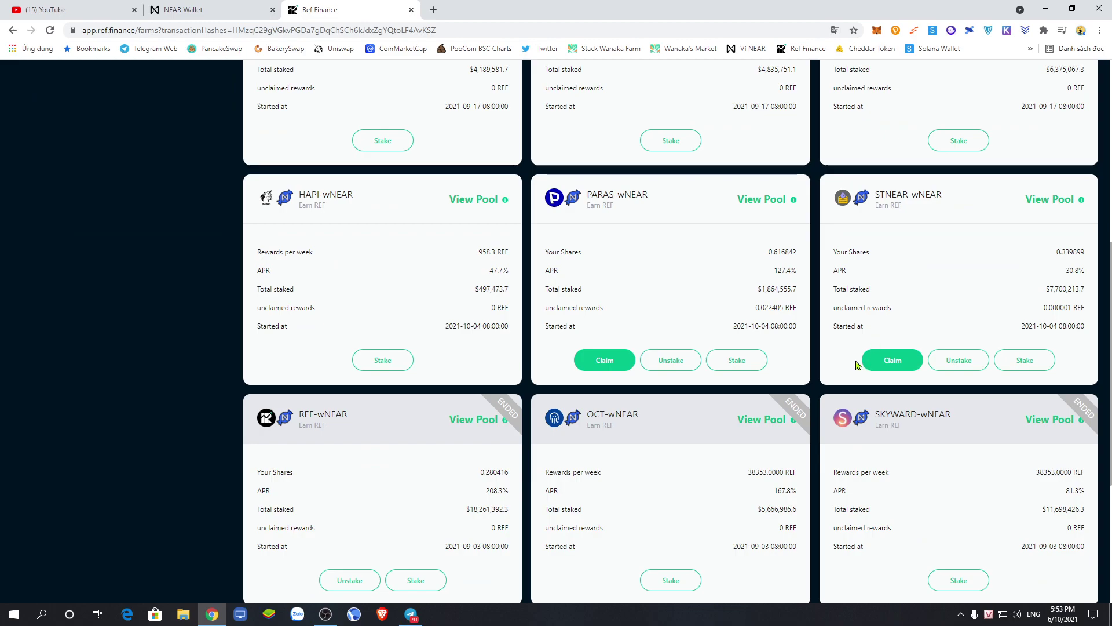
left_click_drag(1042, 308, 1088, 312)
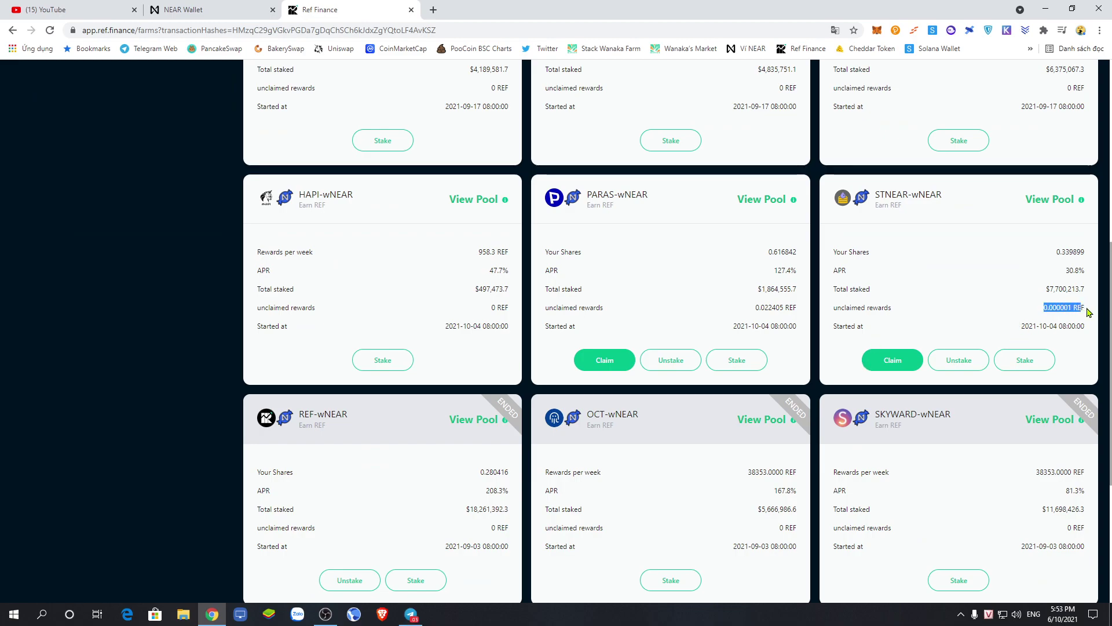
left_click(949, 286)
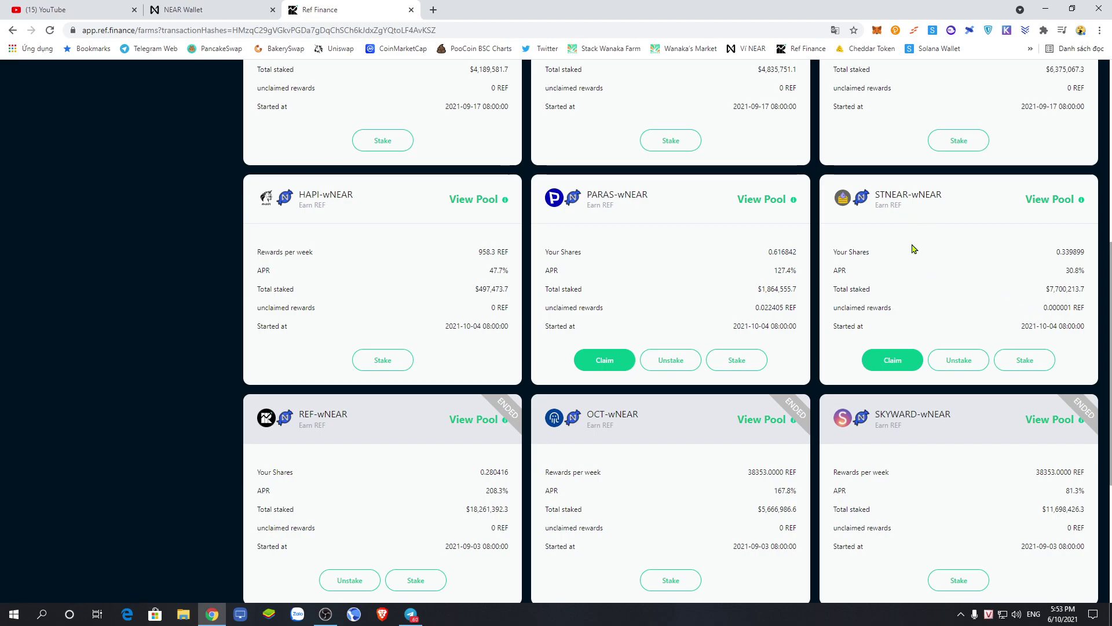
left_click_drag(1044, 308, 1087, 316)
scroll(909, 264, "up", 7)
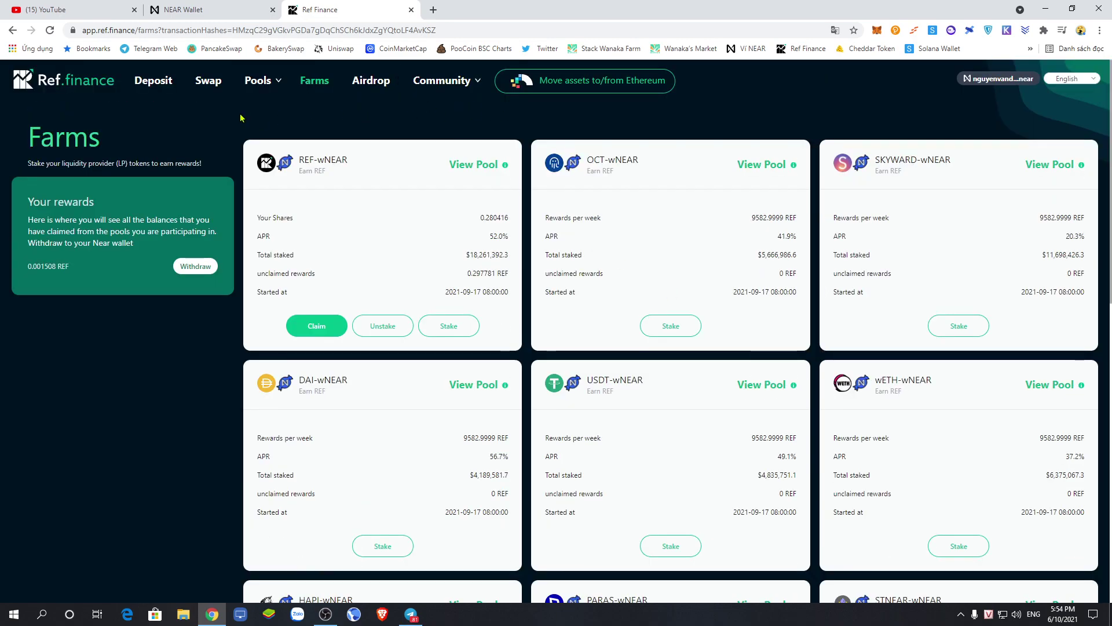
Step: Try to set up a swap from wNEAR to 1INCH on the Swap page
left_click(207, 84)
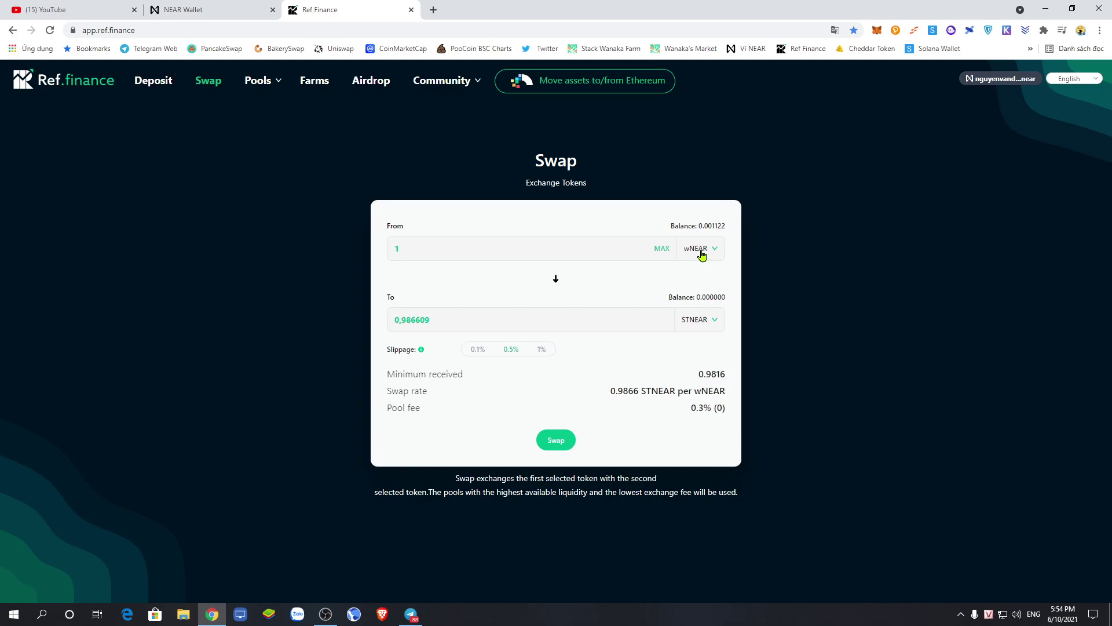
left_click(704, 322)
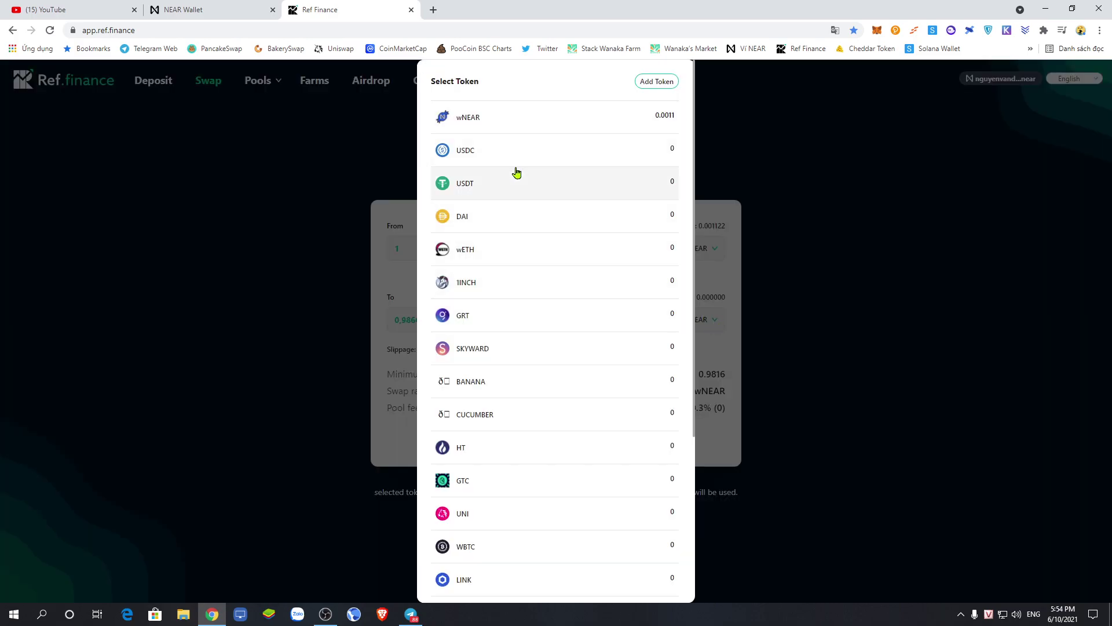
left_click(516, 283)
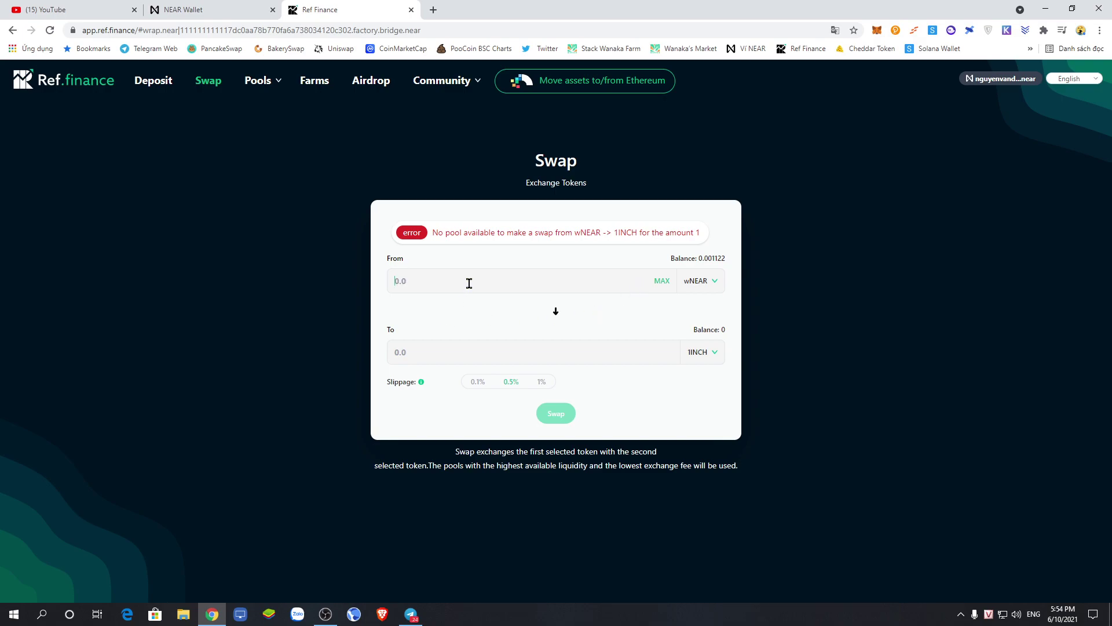
double_click(444, 285)
Step: Look through the list of tokens that can be received in the swap, and close it without changing the token
left_click(707, 354)
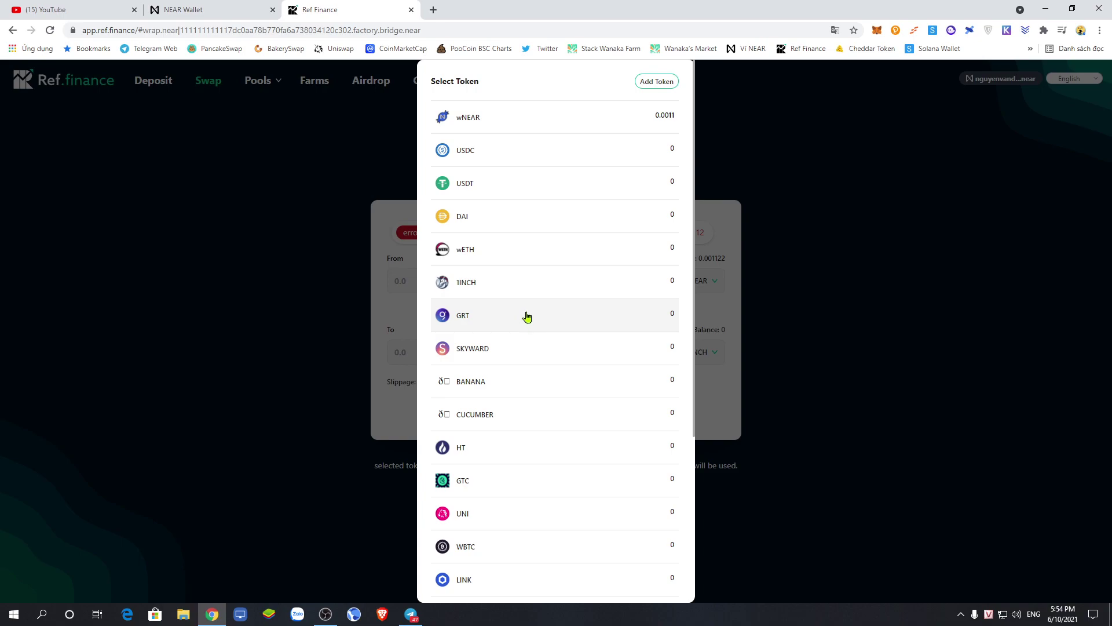
scroll(541, 352, "down", 3)
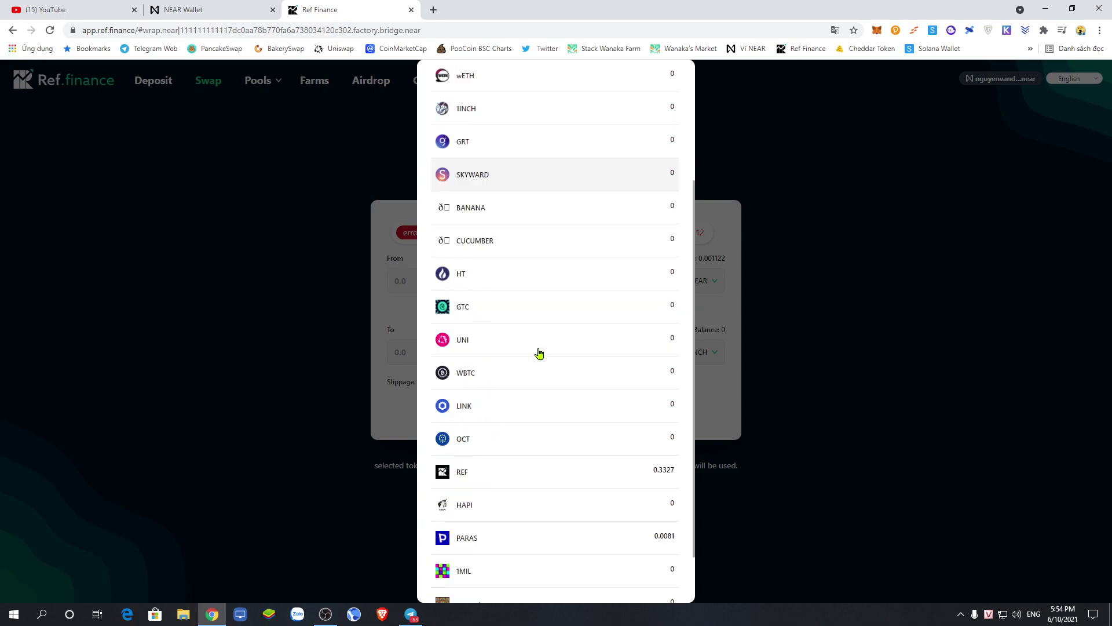
scroll(541, 373, "down", 1)
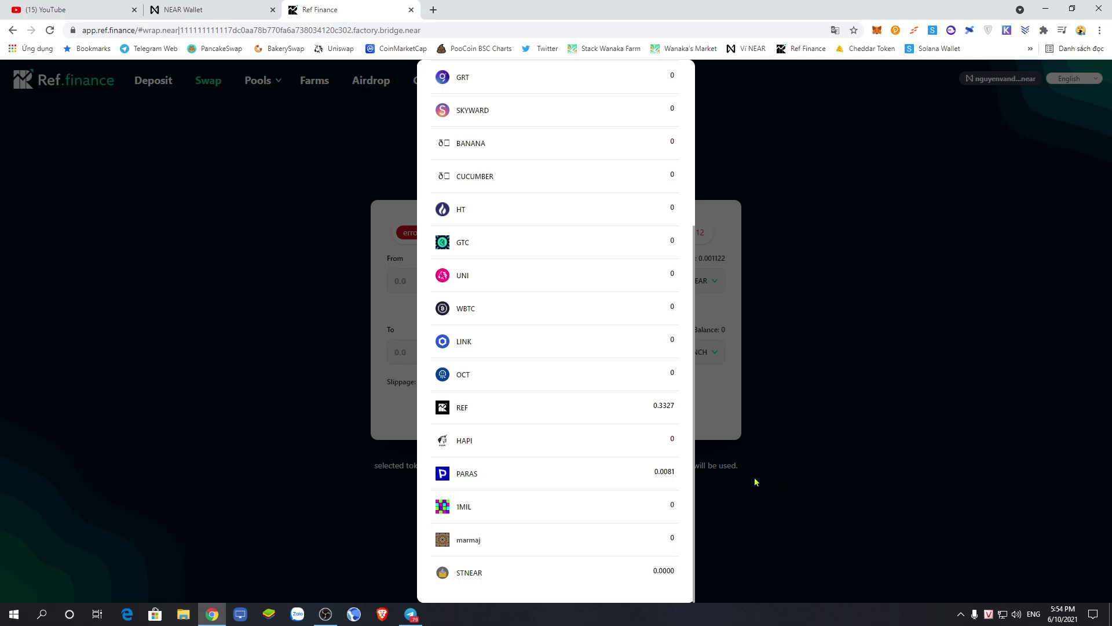
left_click(868, 314)
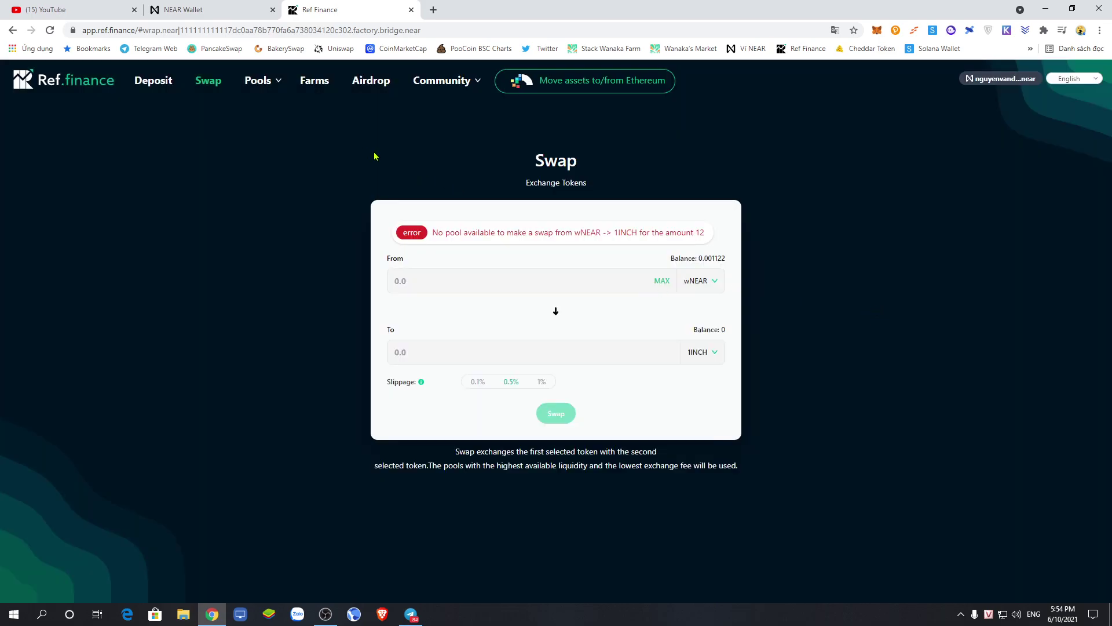
Step: Fill in the maximum share amount in the STNEAR-wNEAR farm's Unstake form, and leave the form without submitting it
left_click(317, 84)
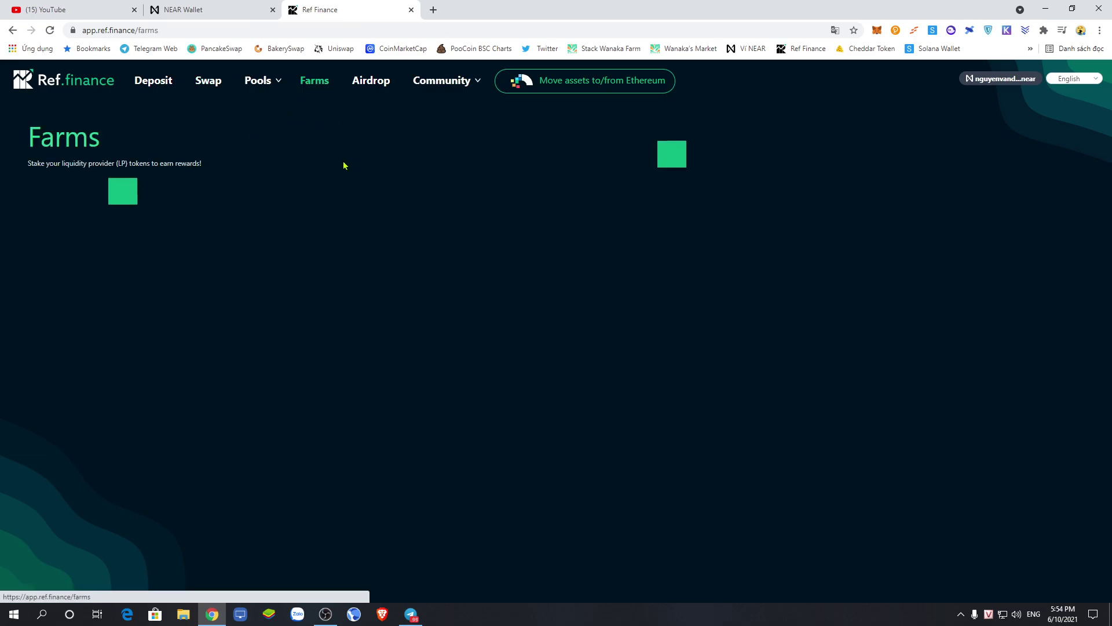
scroll(875, 407, "down", 4)
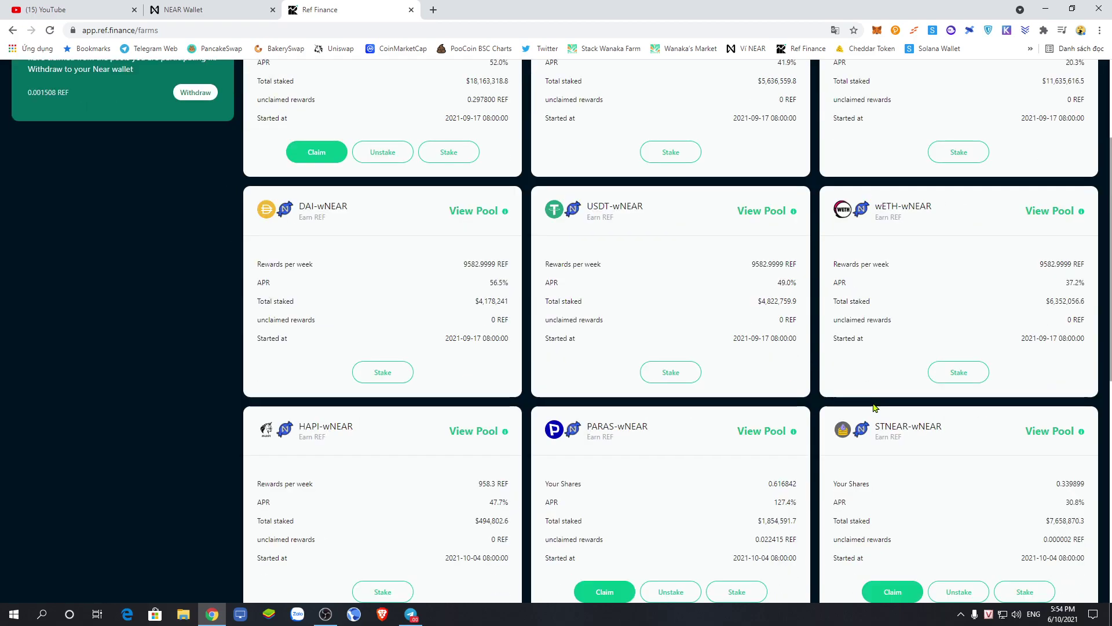
scroll(874, 407, "down", 3)
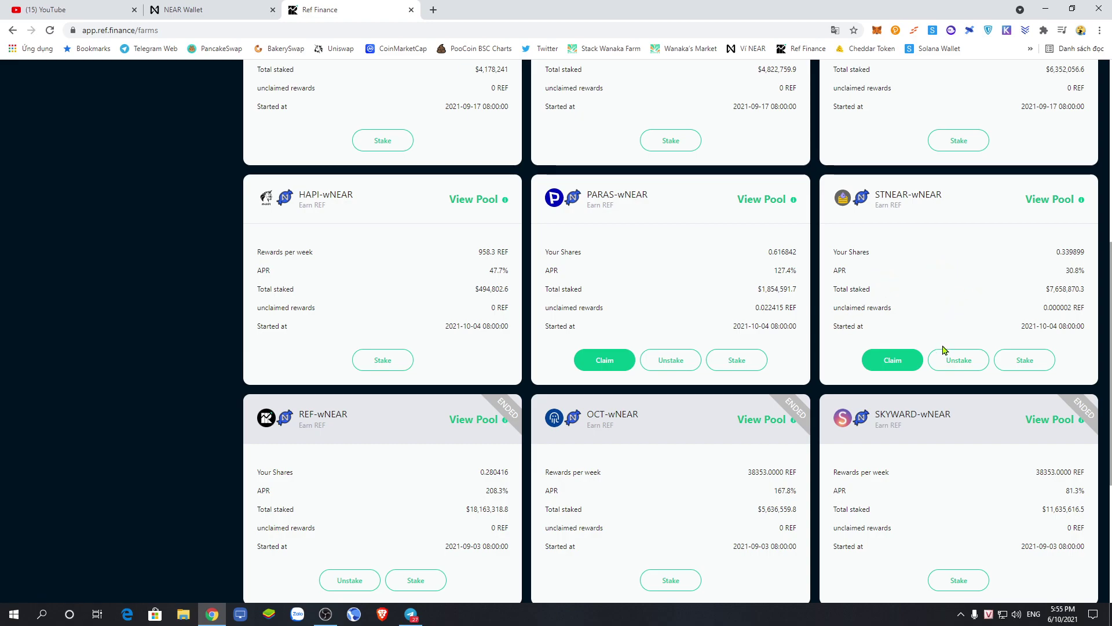
left_click(958, 361)
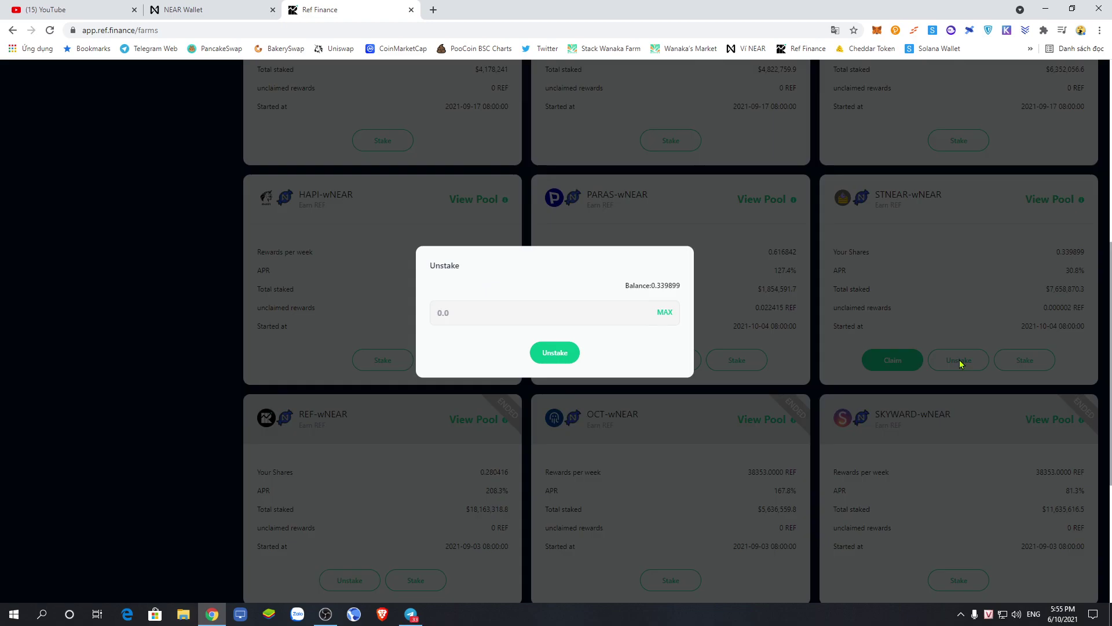
left_click(664, 313)
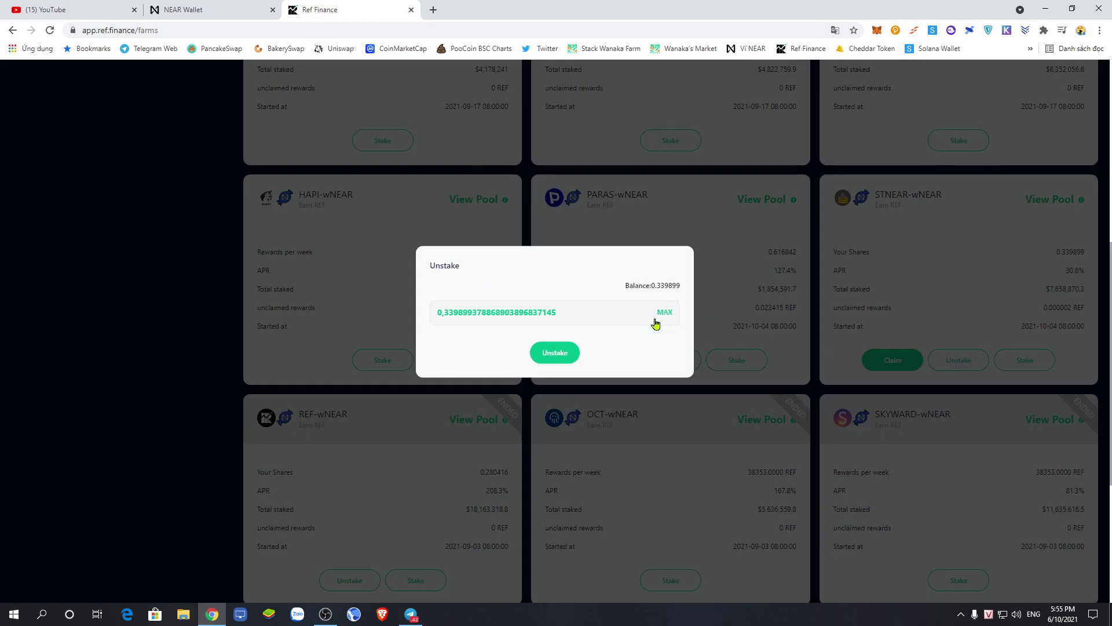
left_click(553, 359)
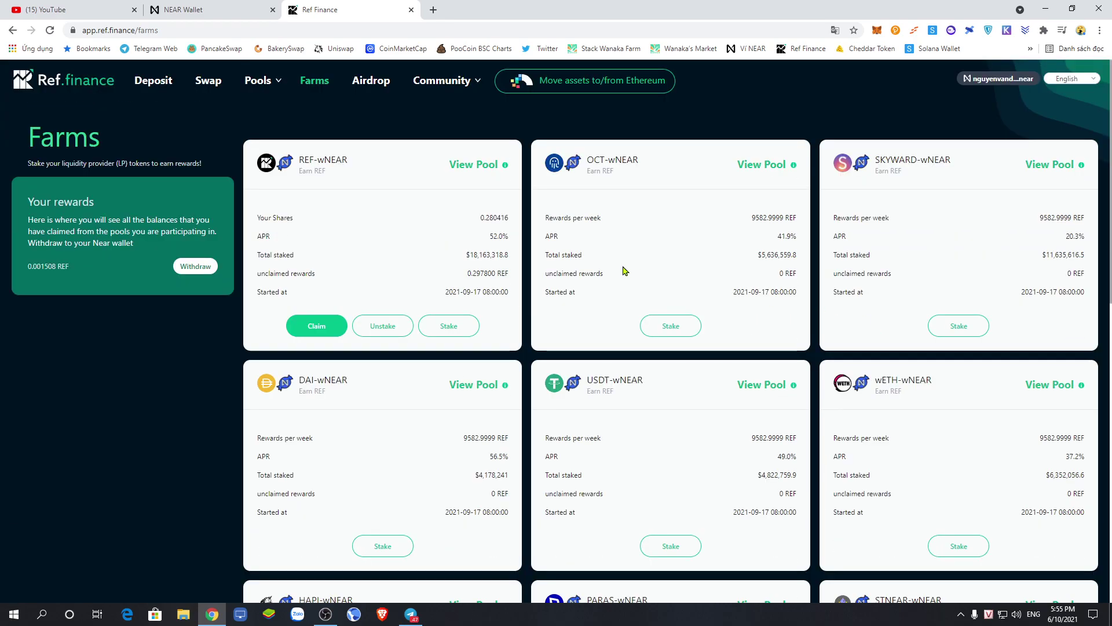
Step: Fill in the maximum amount in the STNEAR-wNEAR pool's Remove liquidity form, and close the form without submitting it
mouse_move(270, 83)
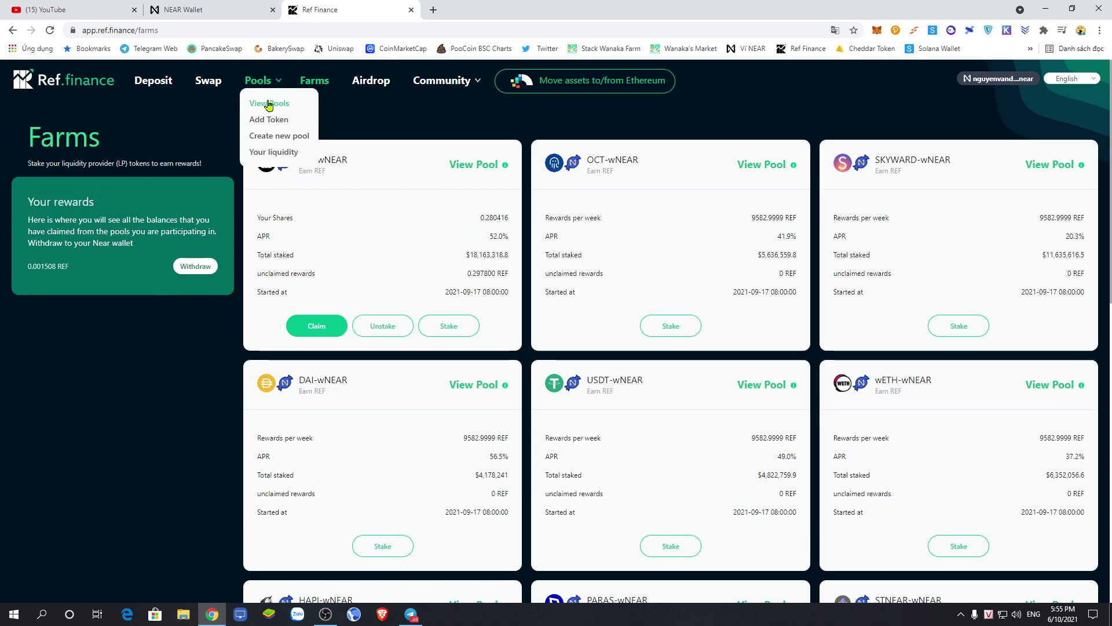
left_click(269, 105)
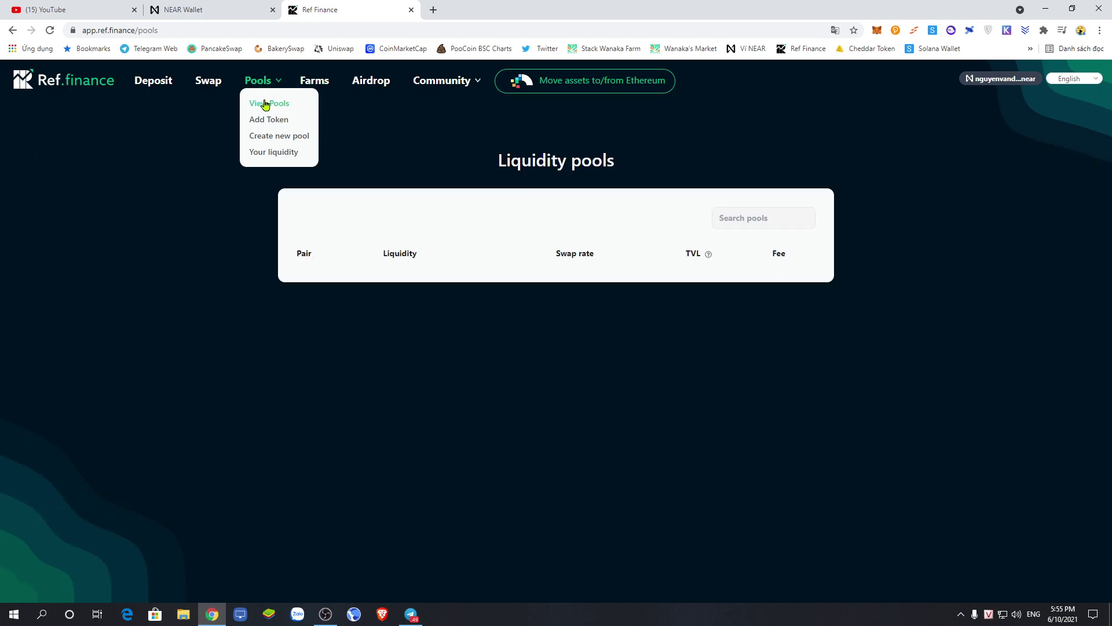
scroll(509, 276, "down", 1)
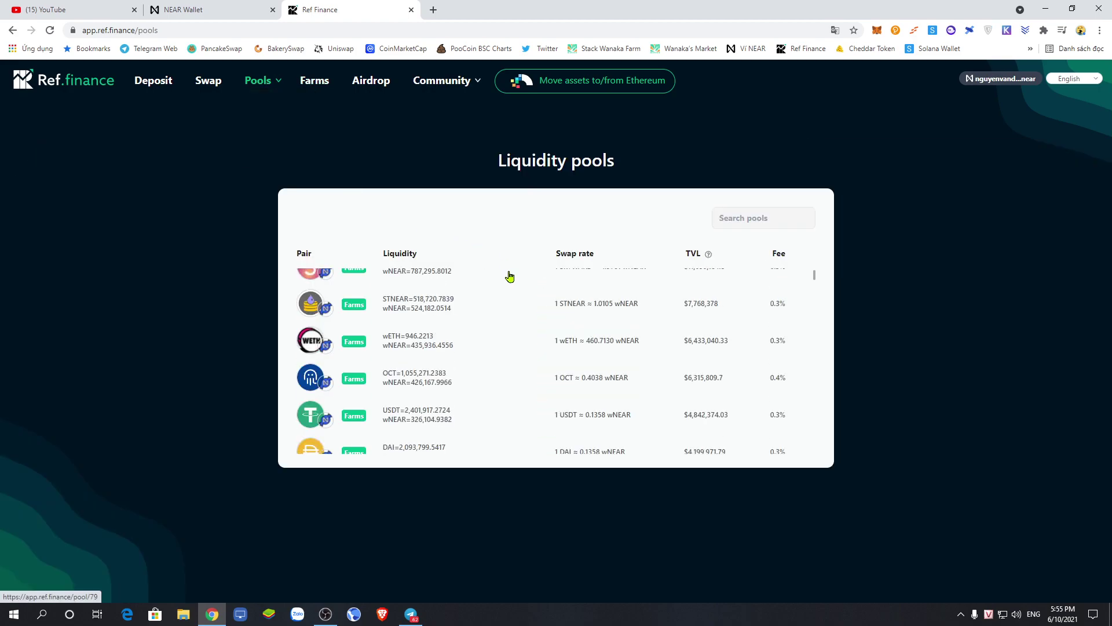
left_click(404, 307)
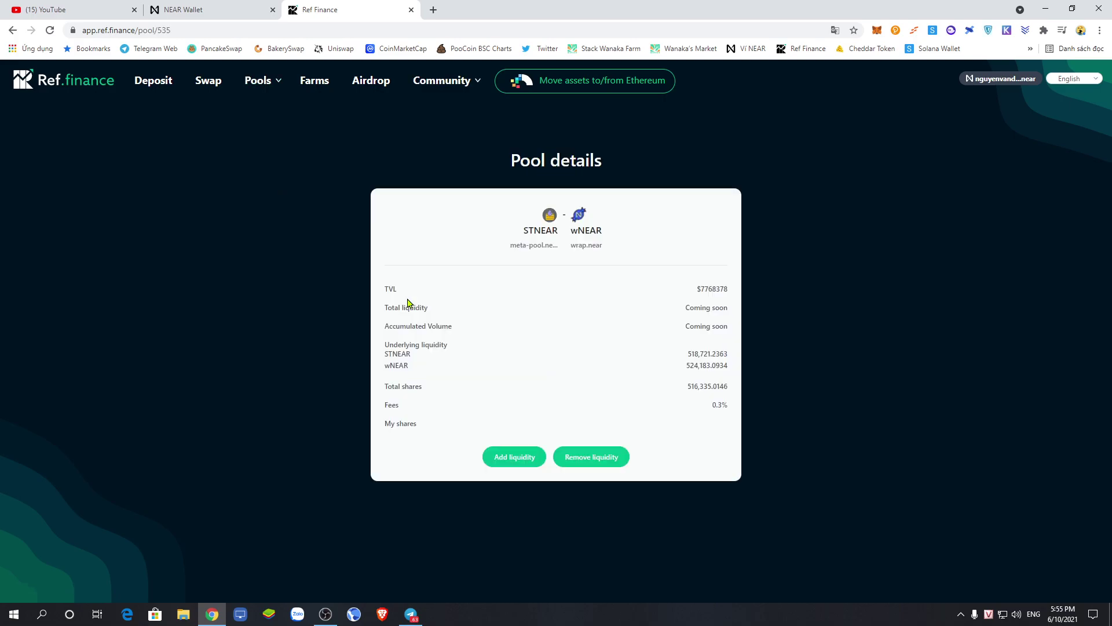
left_click(602, 457)
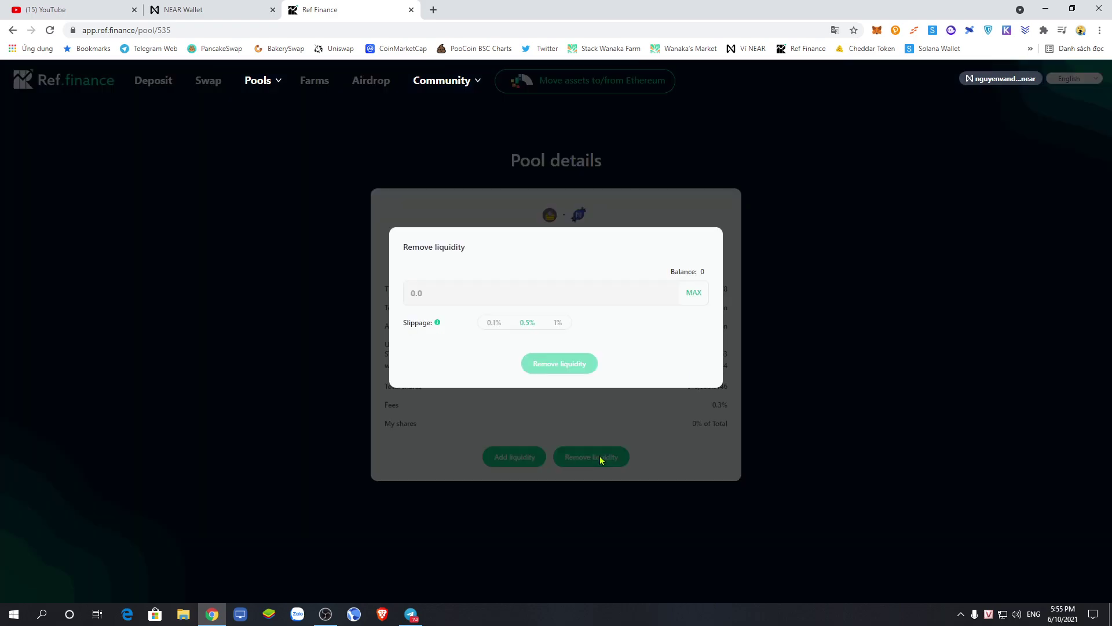
left_click(693, 292)
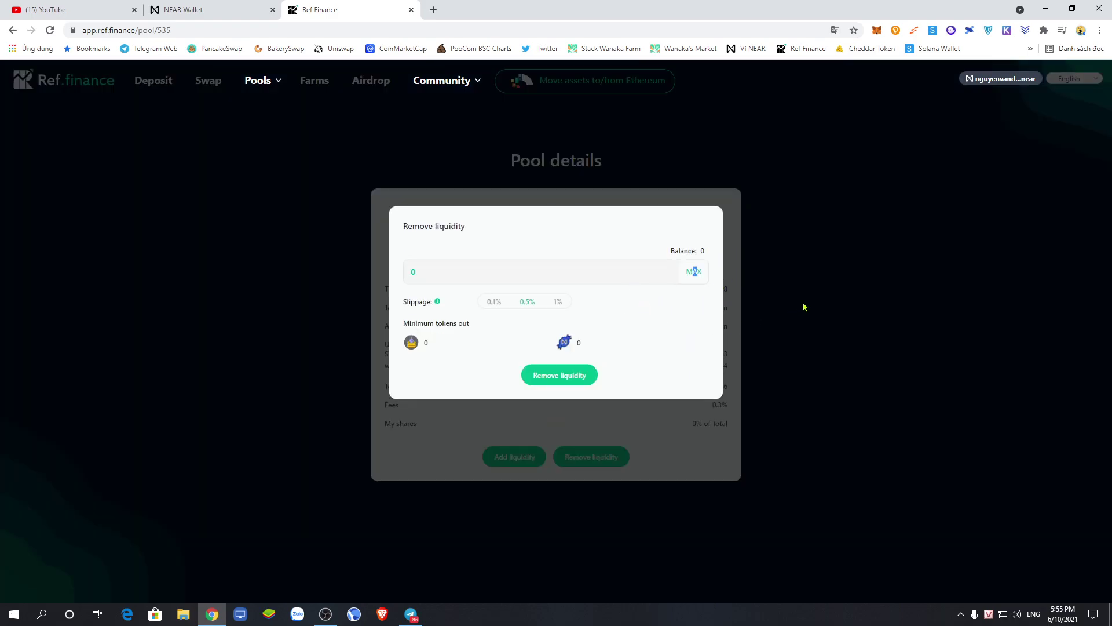
left_click(804, 306)
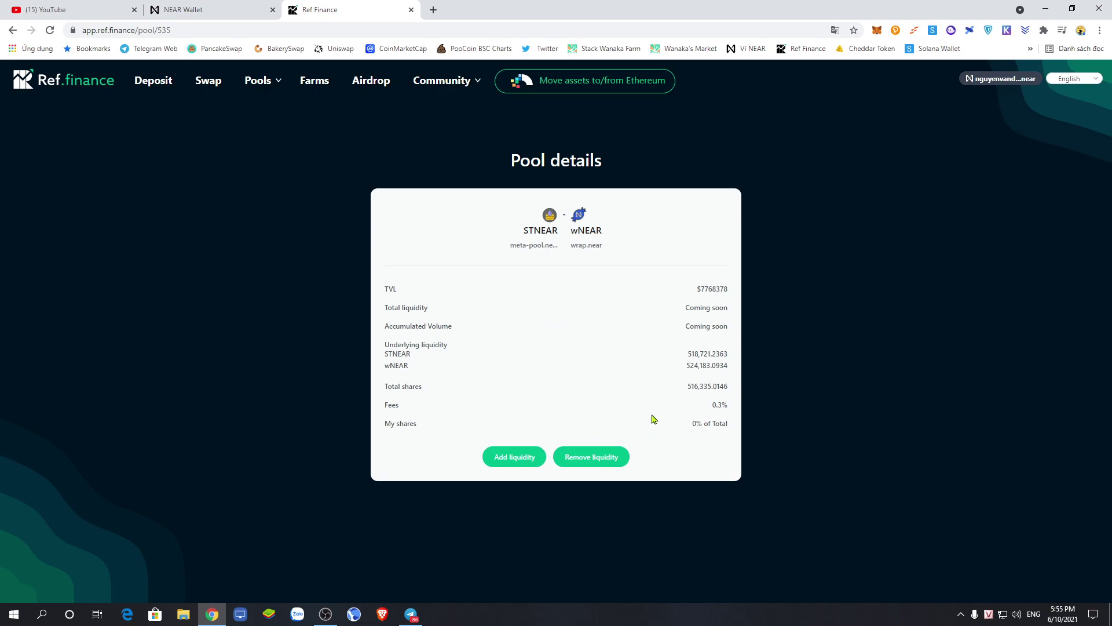
Step: Review the STNEAR and wNEAR token pair in the pool details
left_click_drag(527, 230, 609, 231)
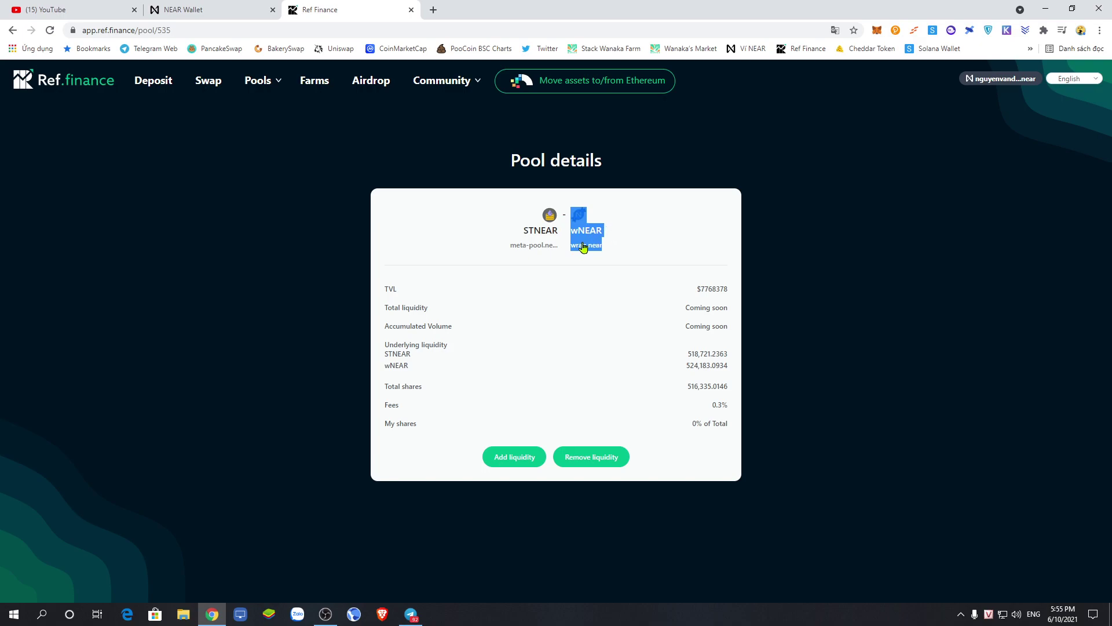
left_click_drag(509, 238, 626, 235)
left_click(647, 270)
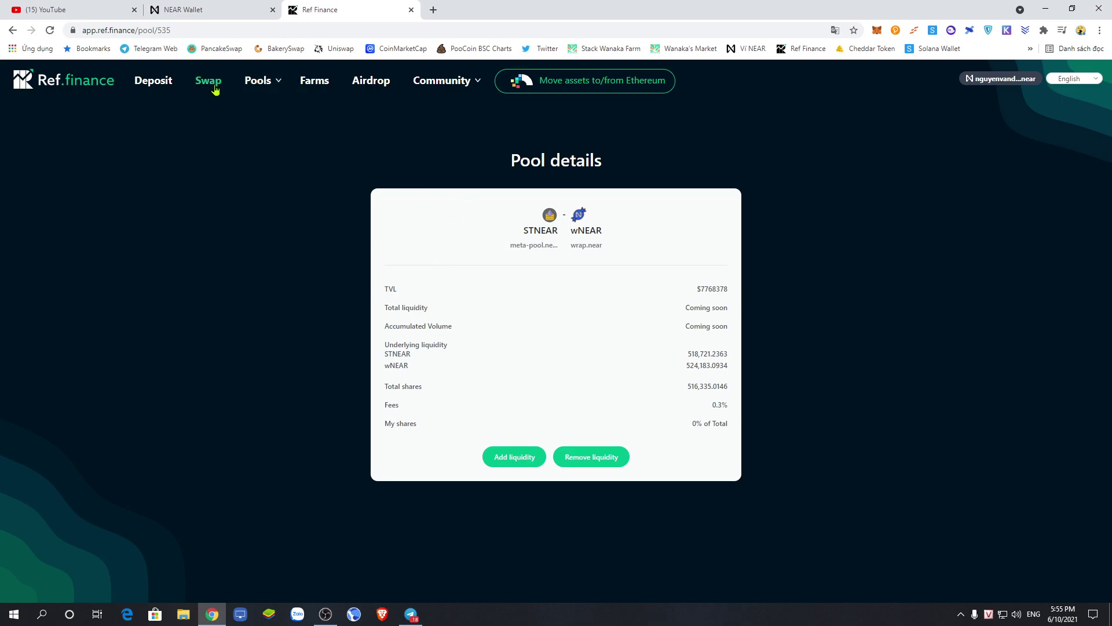
mouse_move(267, 88)
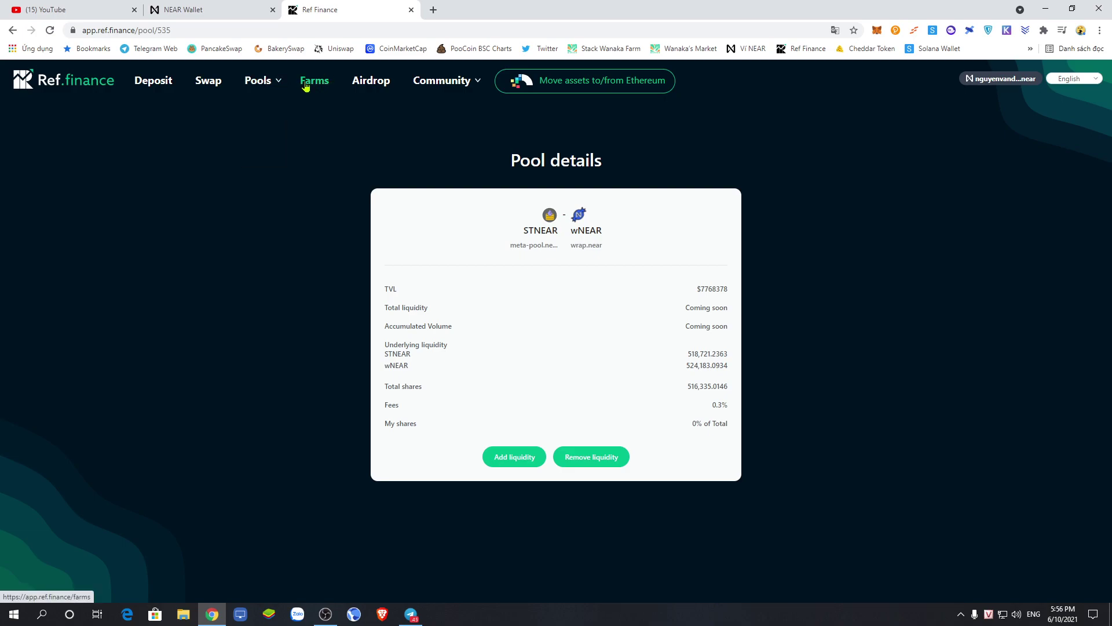
Step: Open the Rainbow Bridge site for transfers between NEAR and Ethereum, and review its options for connecting both accounts
left_click(568, 86)
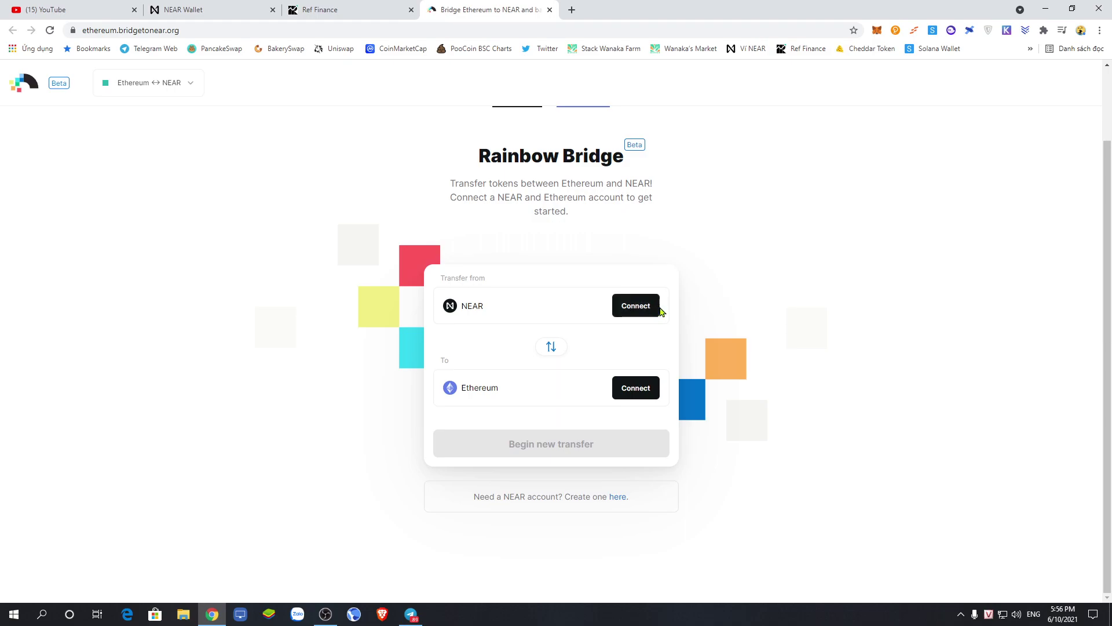
left_click(637, 304)
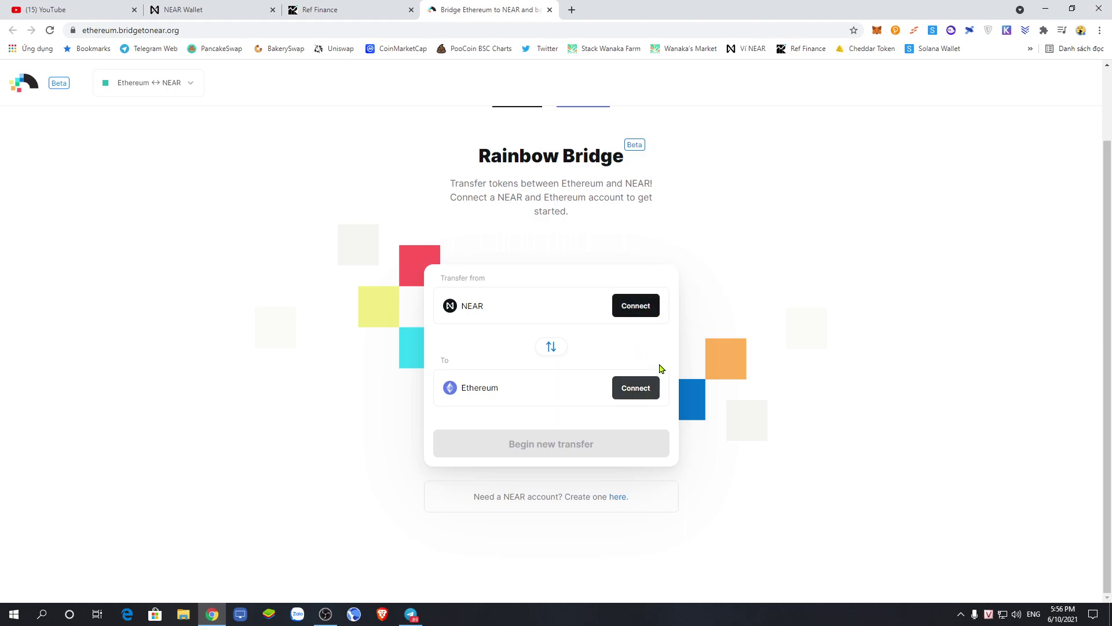
left_click(622, 395)
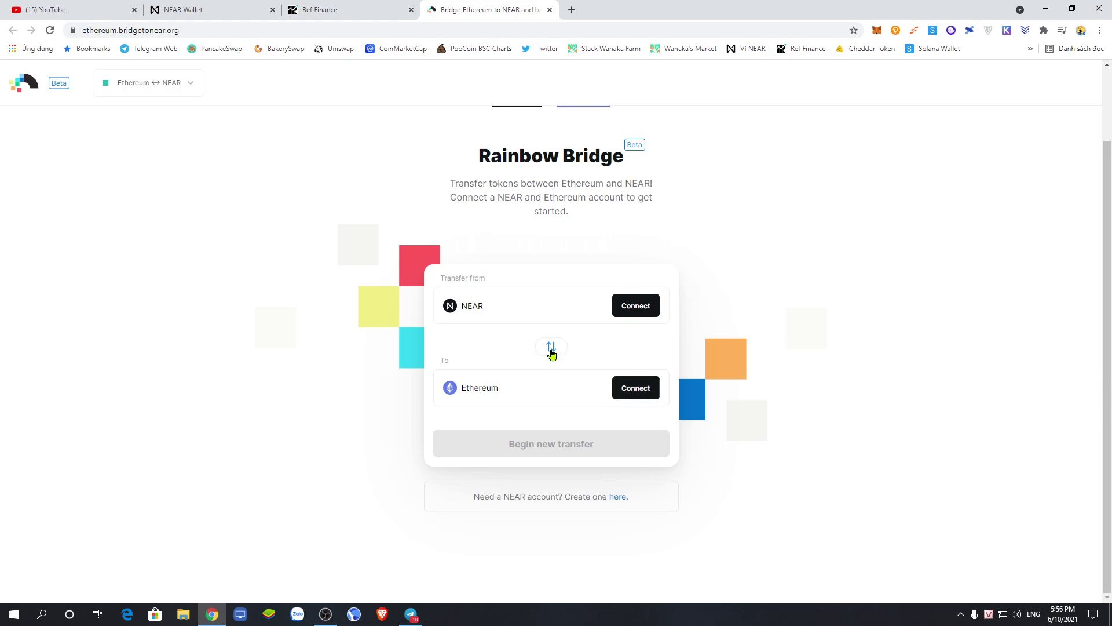
scroll(524, 262, "up", 2)
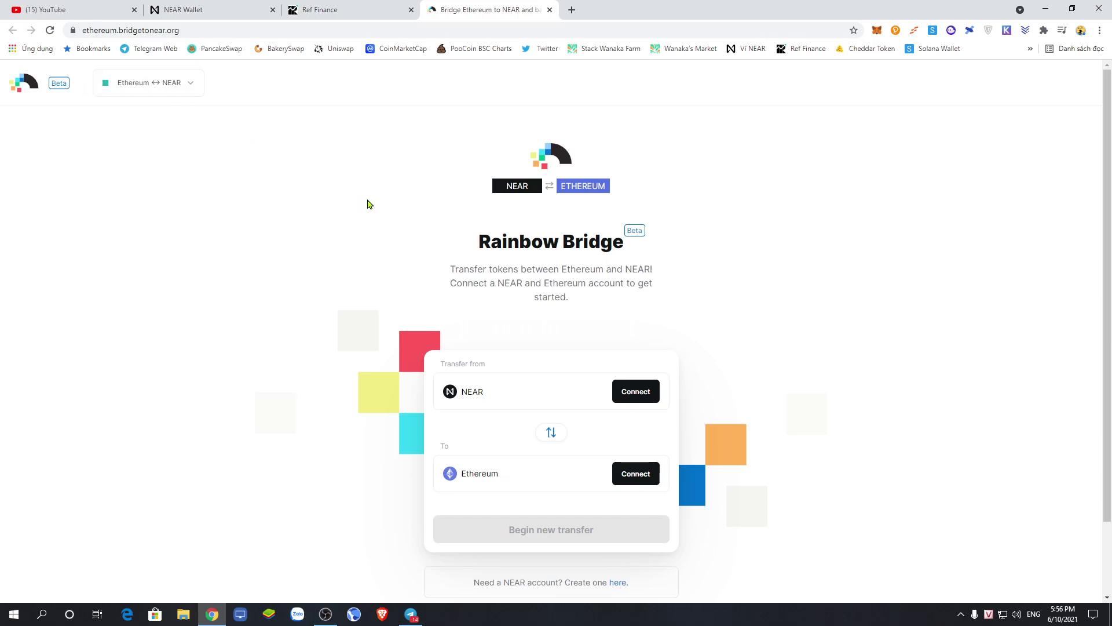
Step: Reverse the bridge transfer direction to Ethereum-to-NEAR, and switch it back to NEAR-to-Ethereum
scroll(407, 253, "down", 1)
scroll(407, 254, "down", 1)
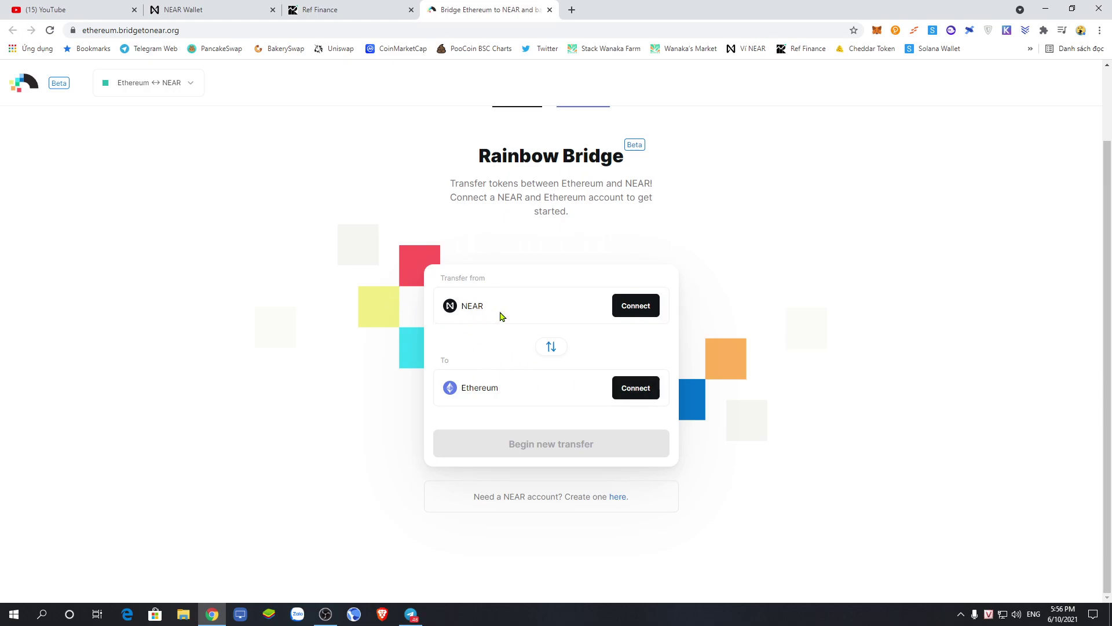
left_click(552, 348)
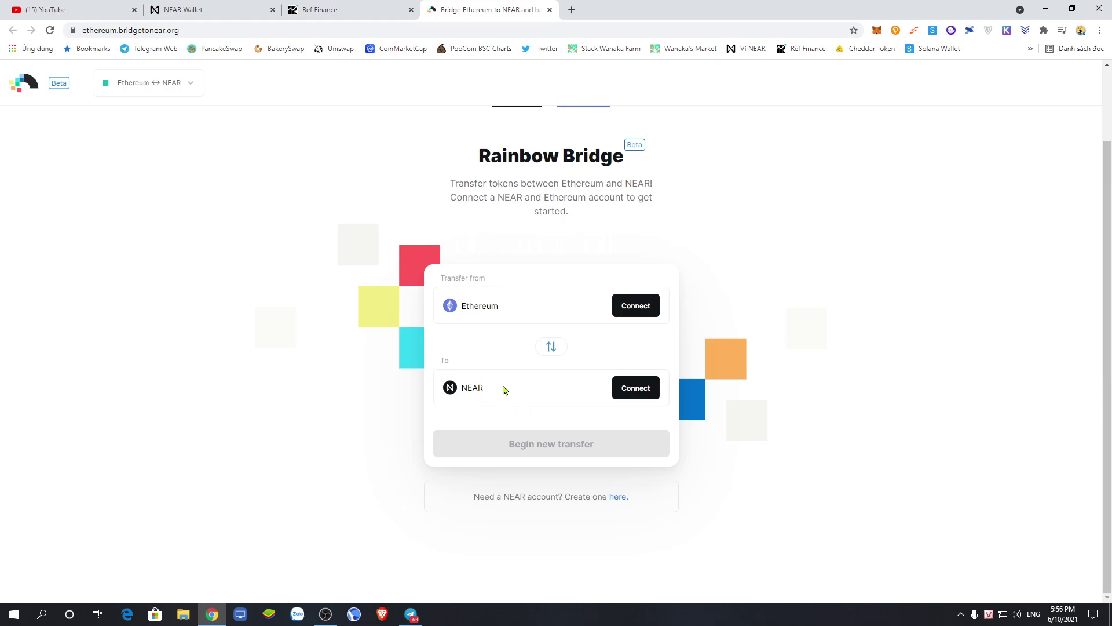
left_click(556, 350)
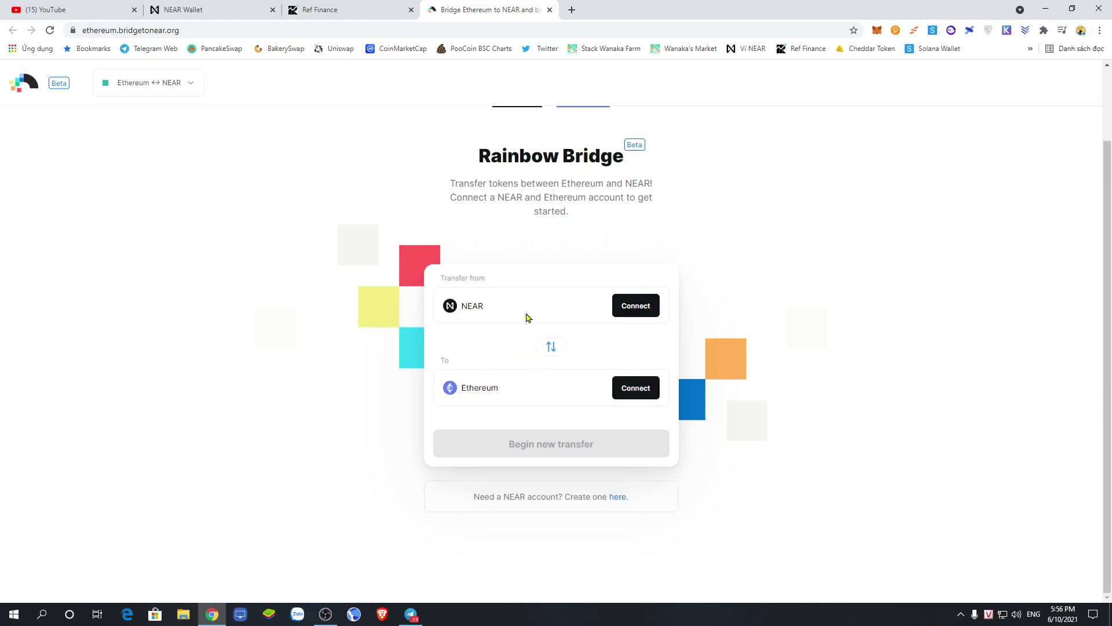
Step: Connect the NEAR wallet as the transfer's origin and the MetaMask account as its Ethereum destination
left_click(630, 304)
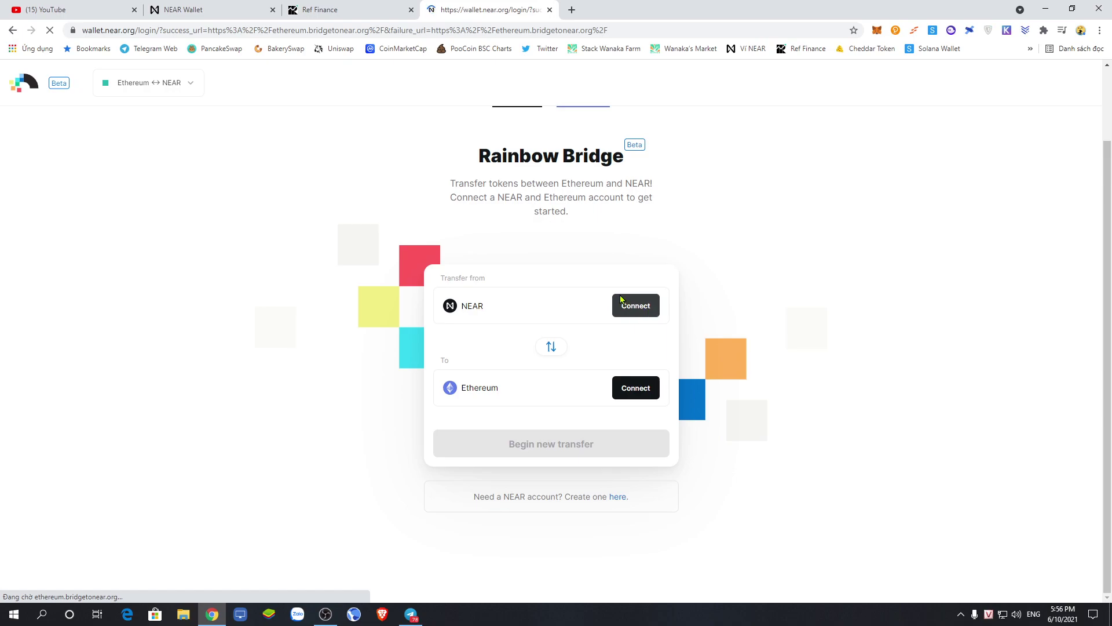
left_click(693, 322)
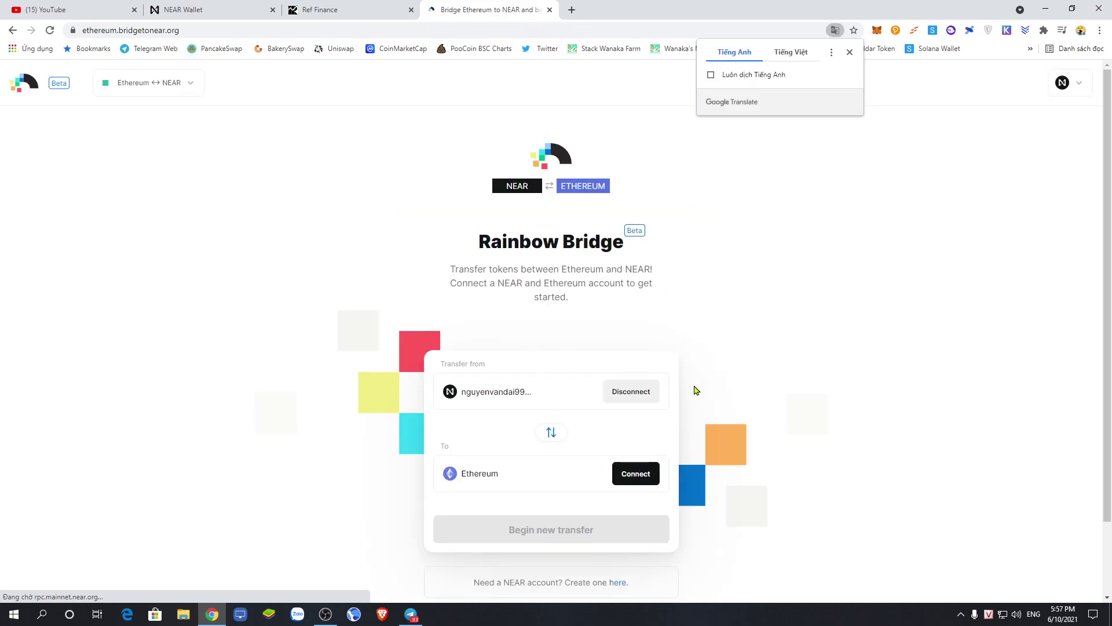
scroll(709, 400, "down", 2)
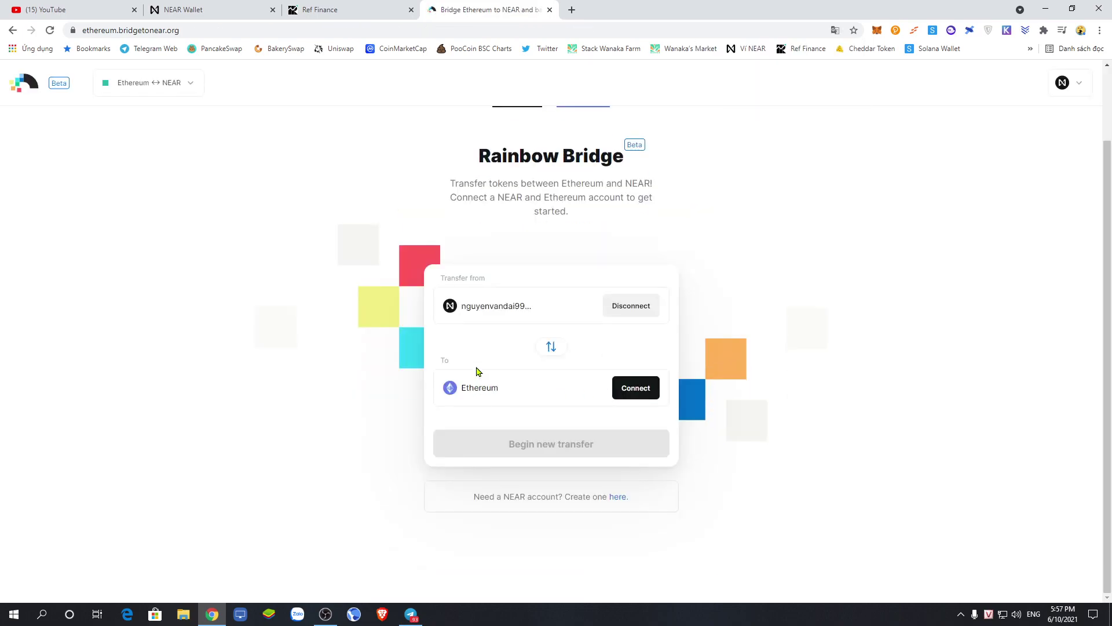
left_click(631, 389)
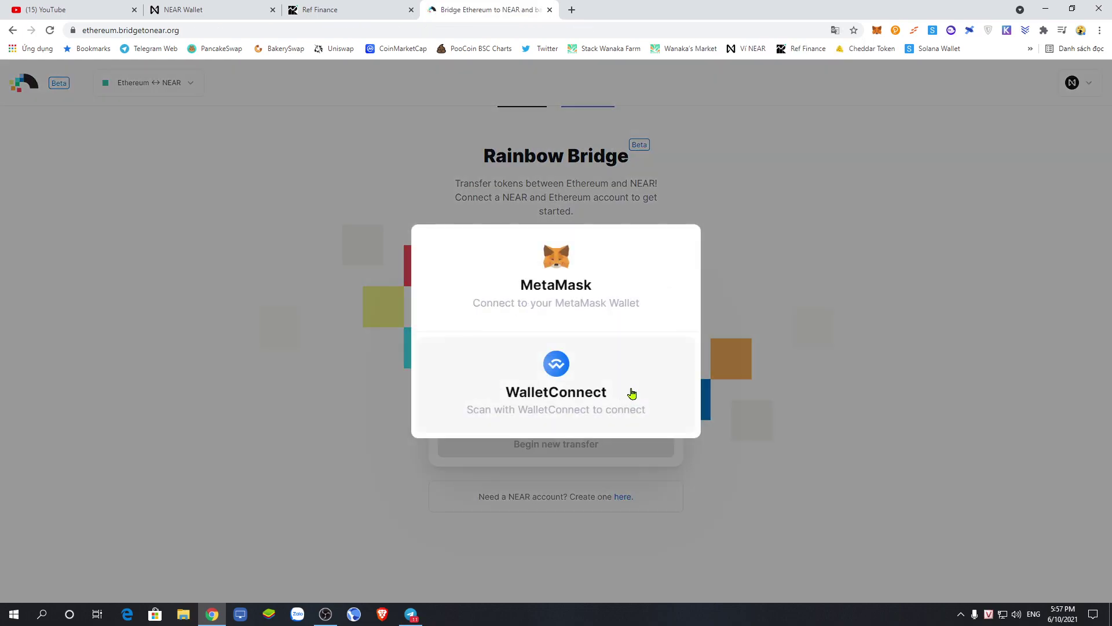
left_click(572, 316)
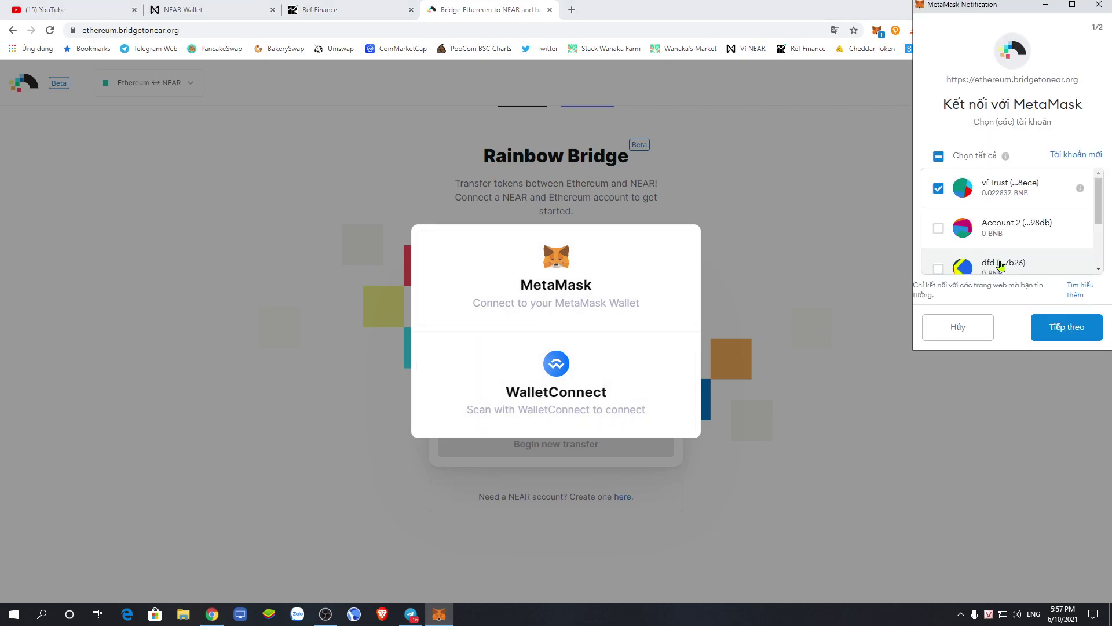
scroll(1001, 266, "down", 2)
left_click(1059, 335)
left_click(1059, 335)
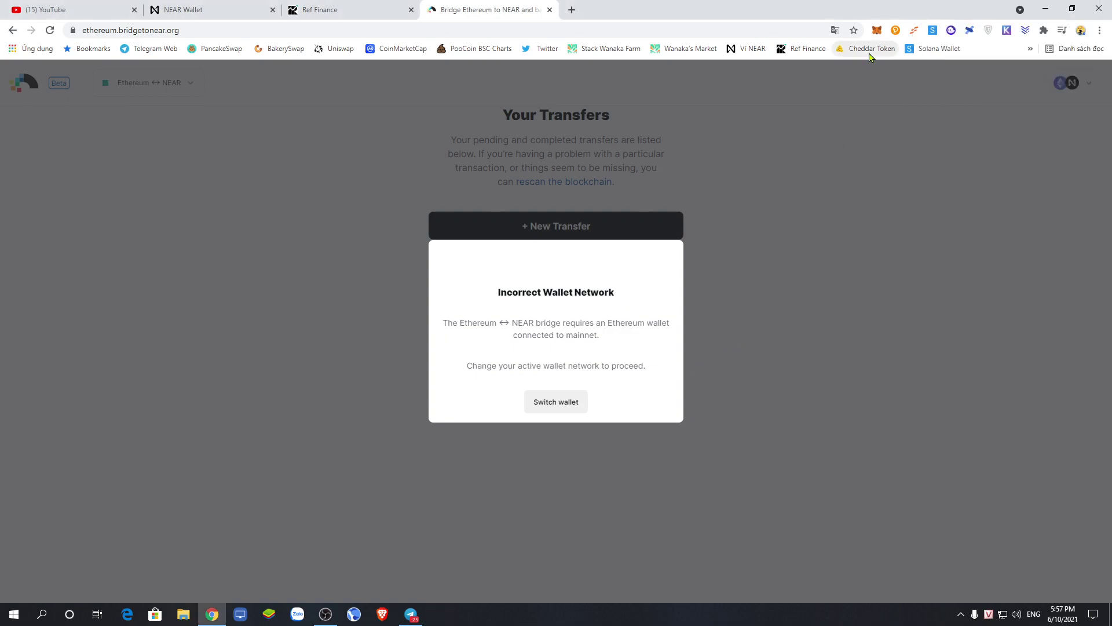
Step: Switch MetaMask's active network to Ethereum mainnet, and close the wallet window
left_click(876, 32)
left_click(770, 59)
left_click(799, 156)
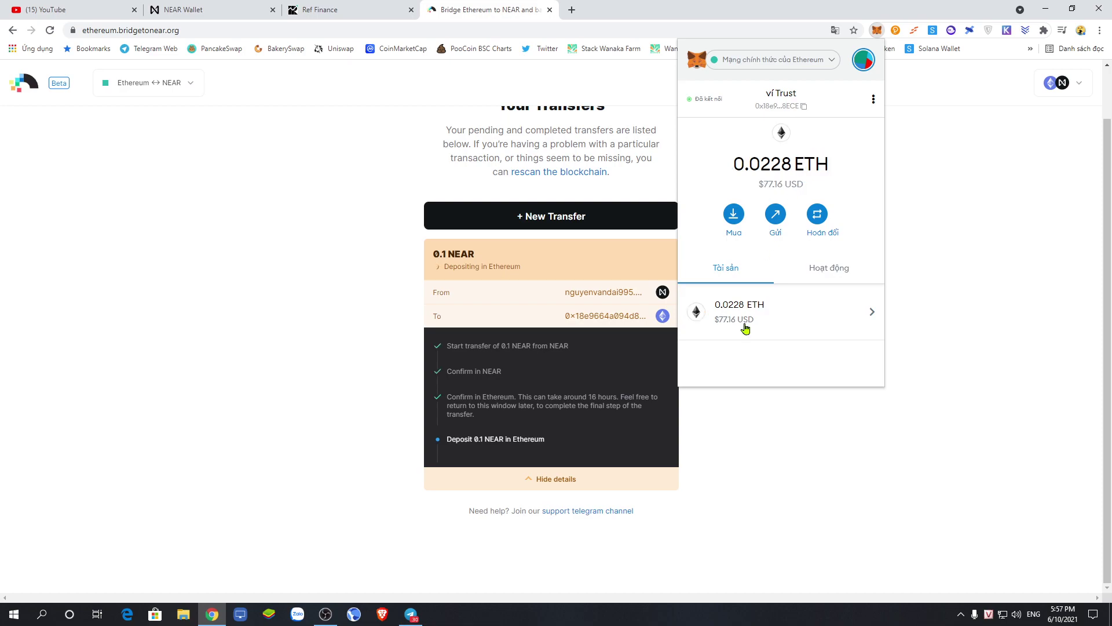
left_click(787, 459)
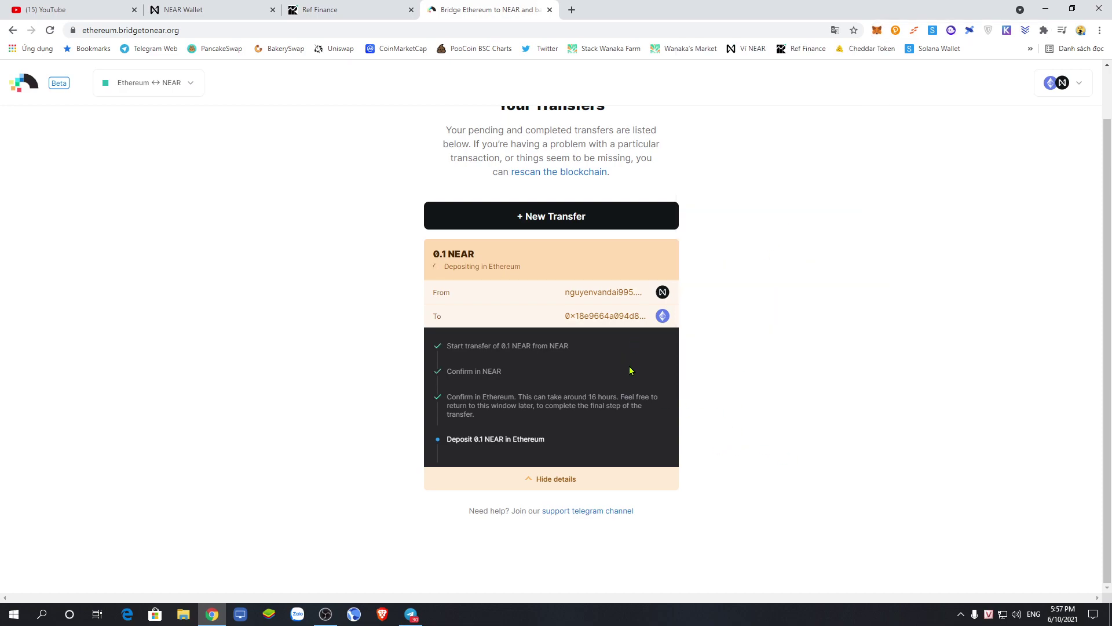
Step: Start a new bridge transfer, reverse its origin and destination, and restore the NEAR account as the origin
left_click(554, 216)
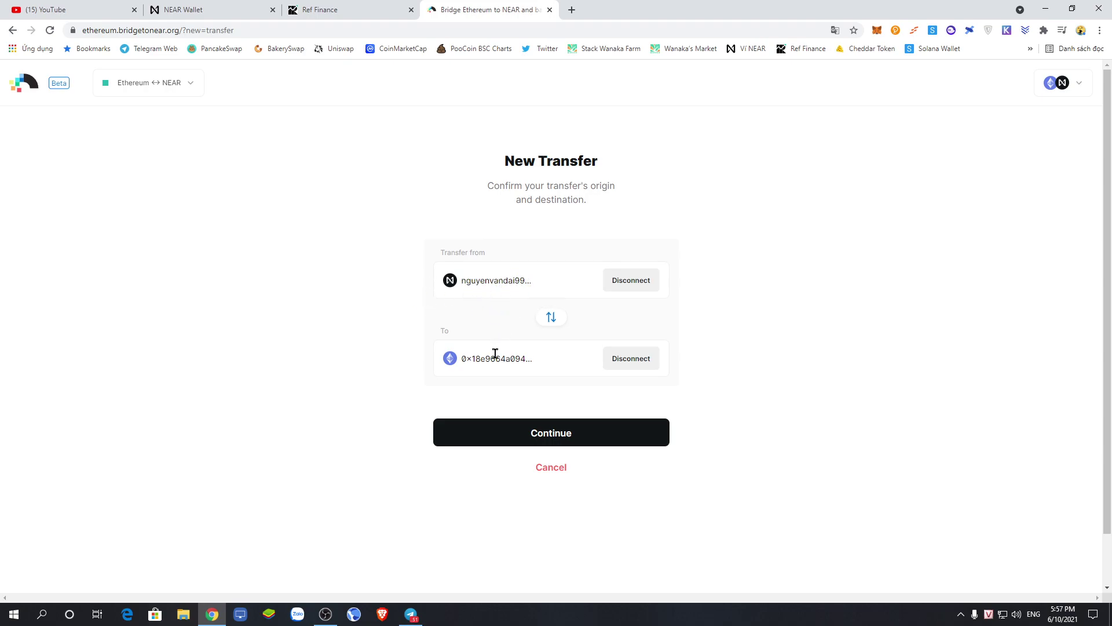
left_click(550, 318)
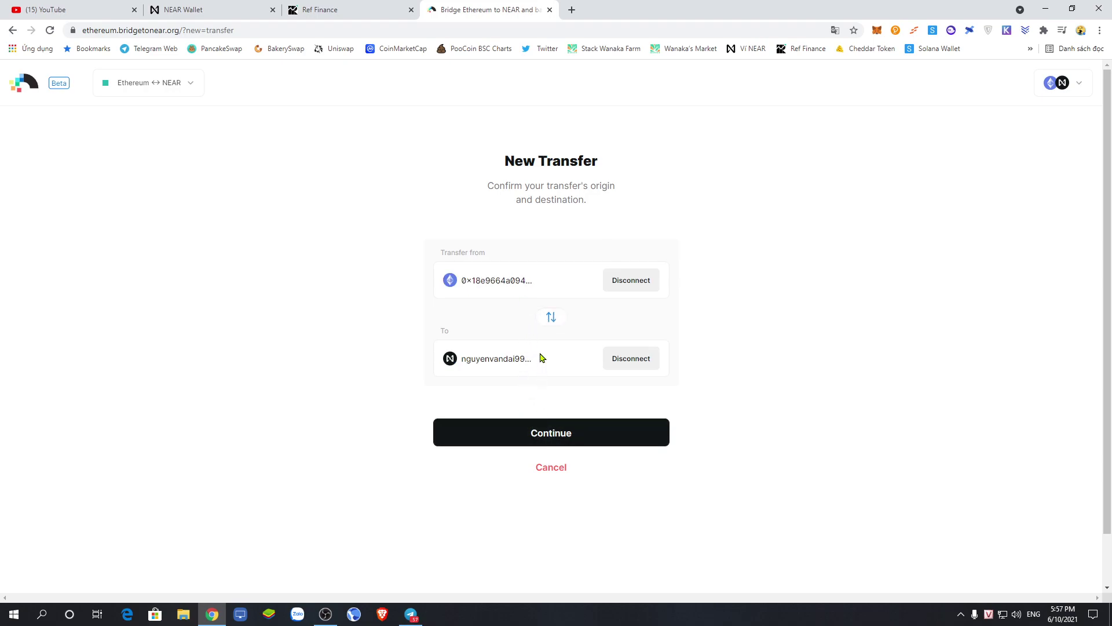
left_click(548, 319)
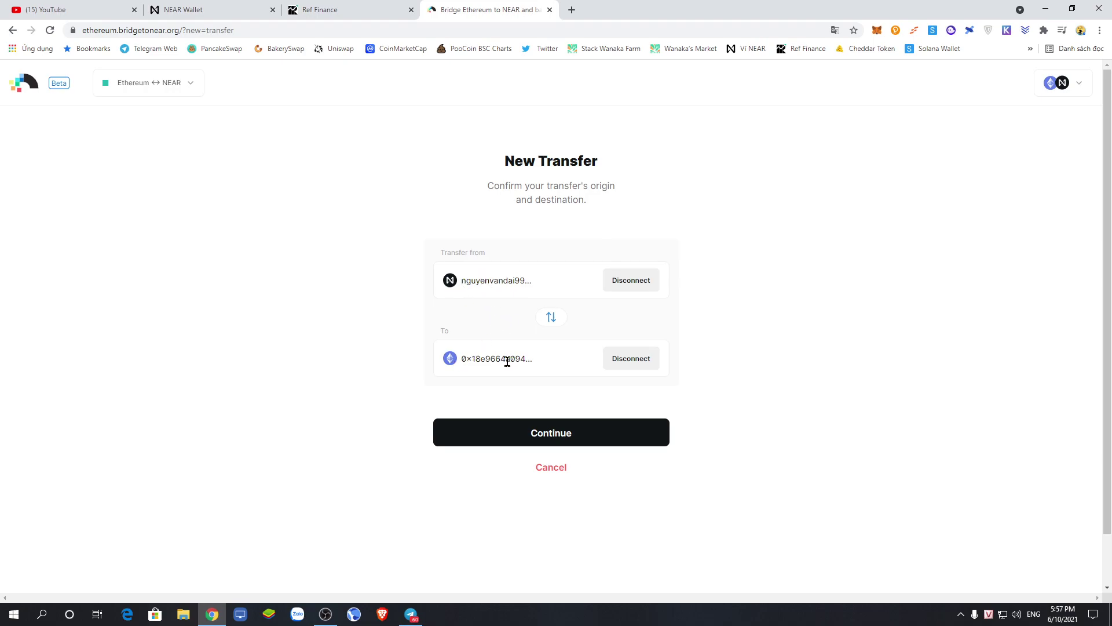
Step: Fill in a transfer of 0.1 NEAR from the NEAR account to Ethereum, and cancel it without submitting
left_click(534, 431)
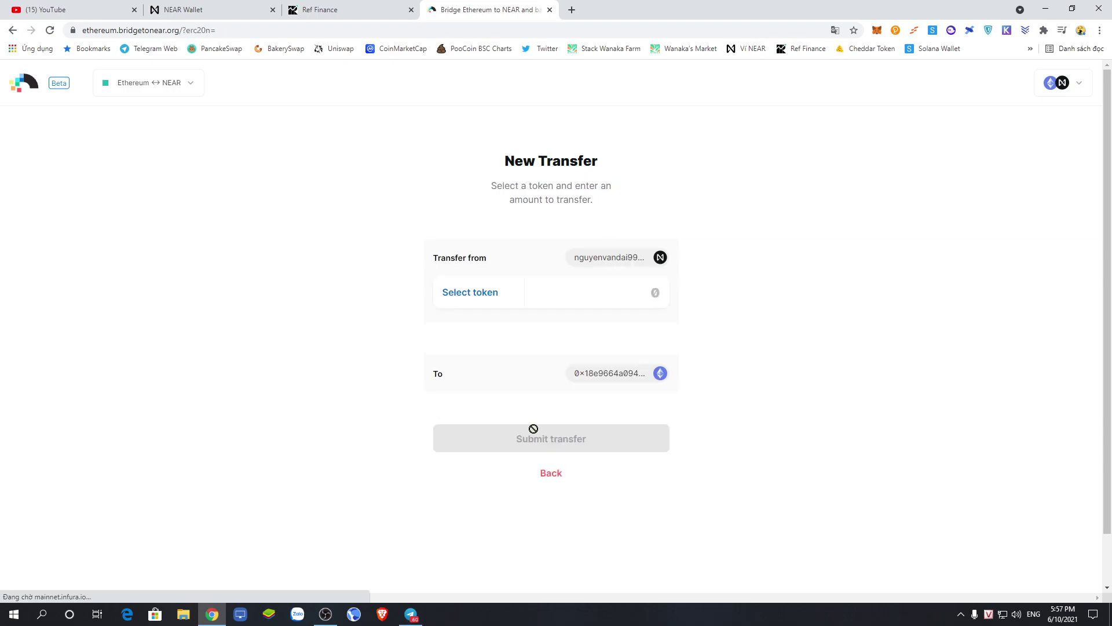
left_click(483, 293)
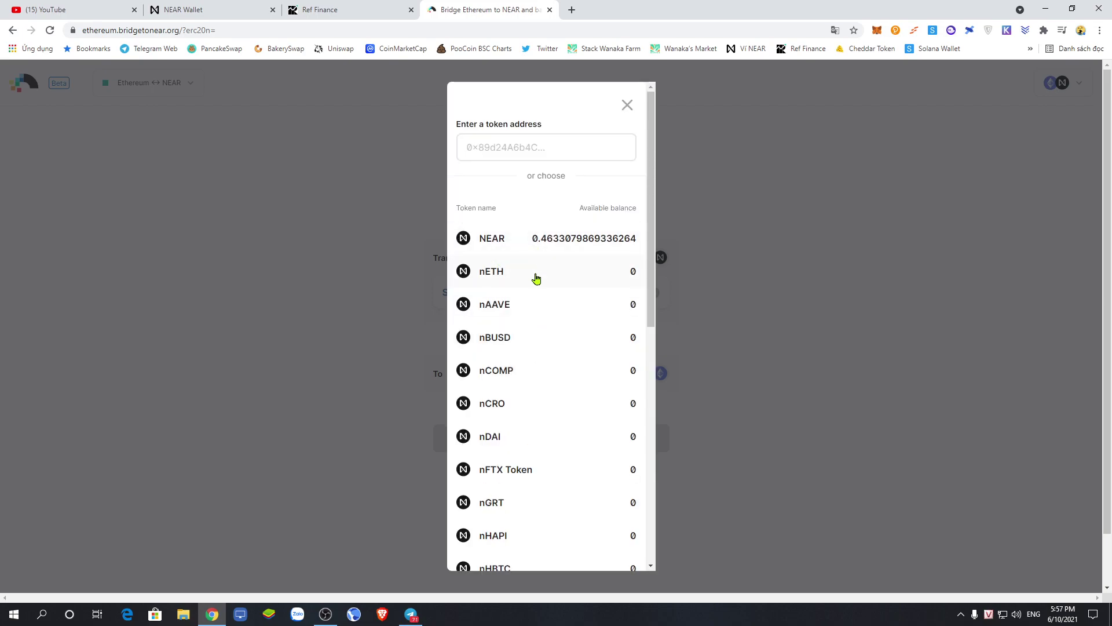
scroll(557, 279, "down", 5)
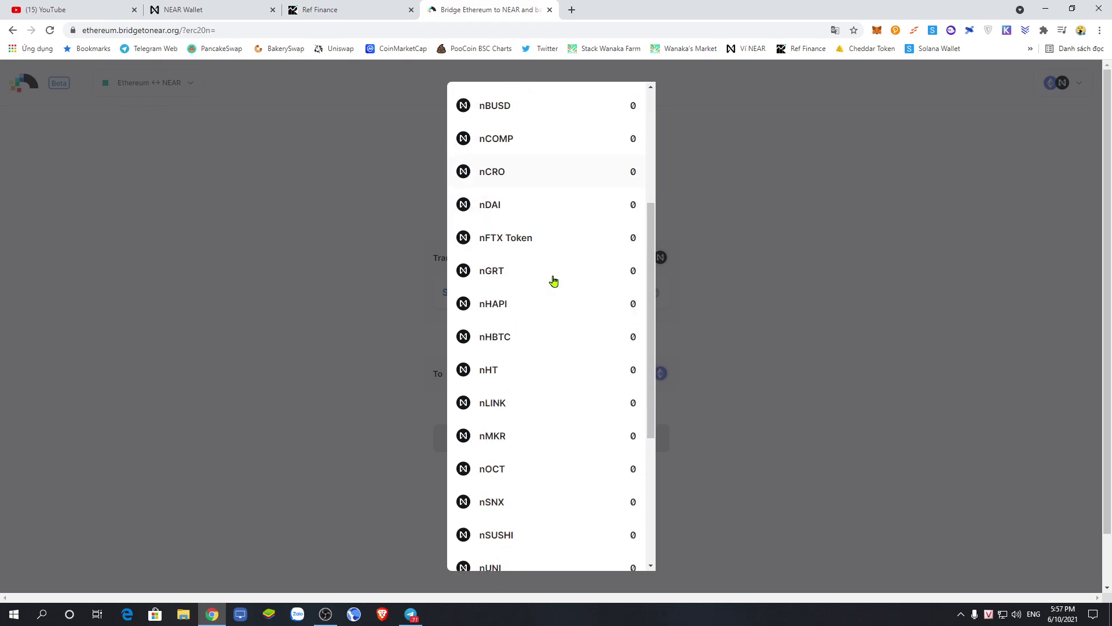
scroll(554, 281, "up", 5)
left_click(554, 246)
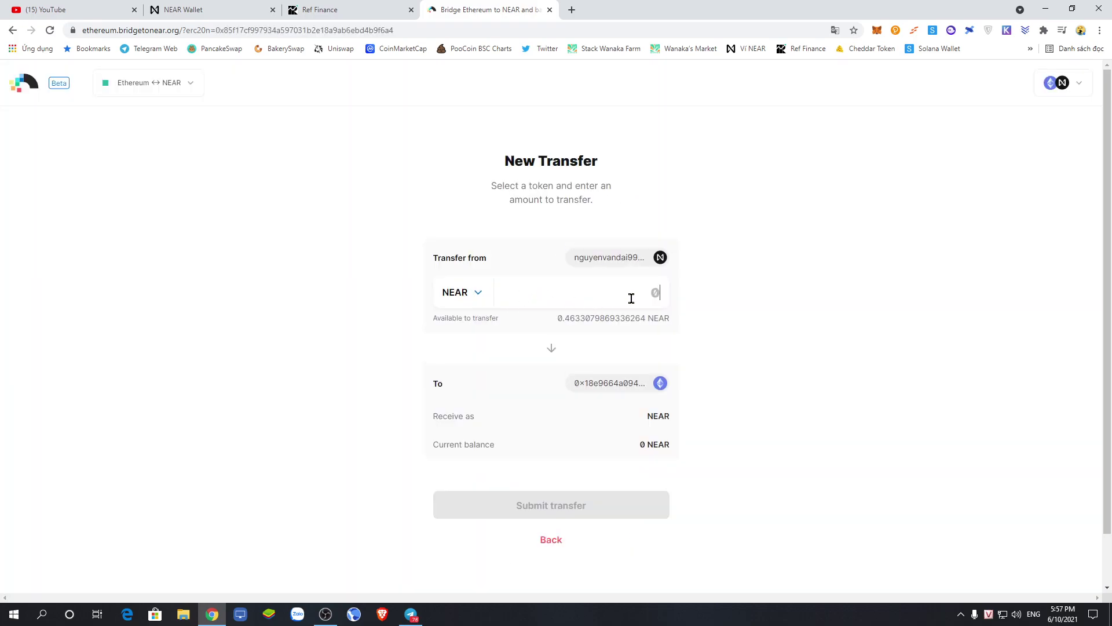
type(".1")
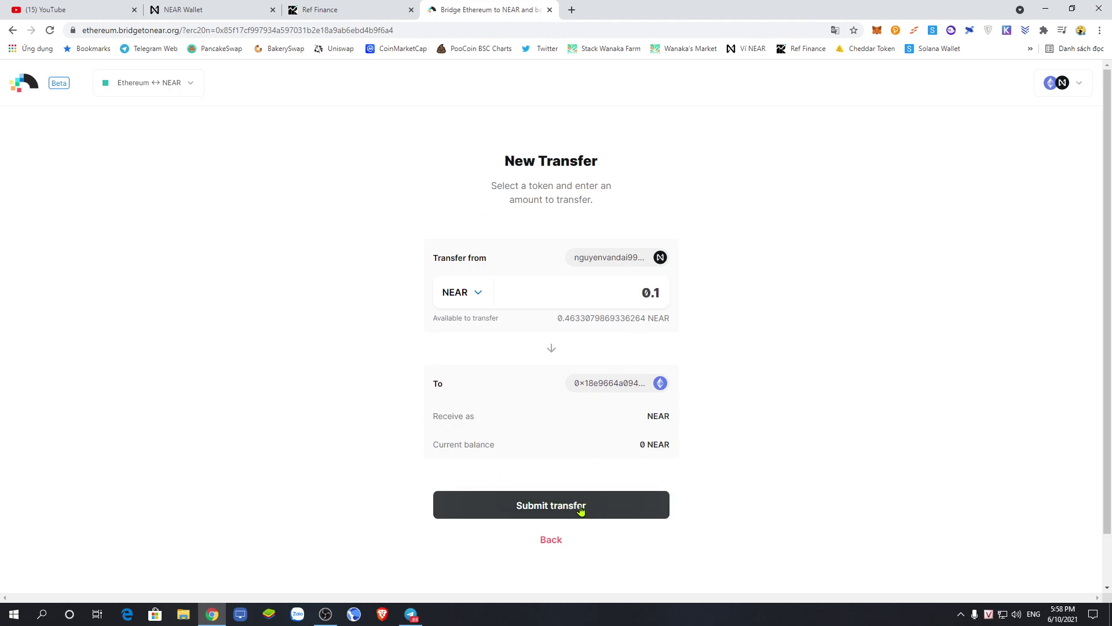
left_click(551, 539)
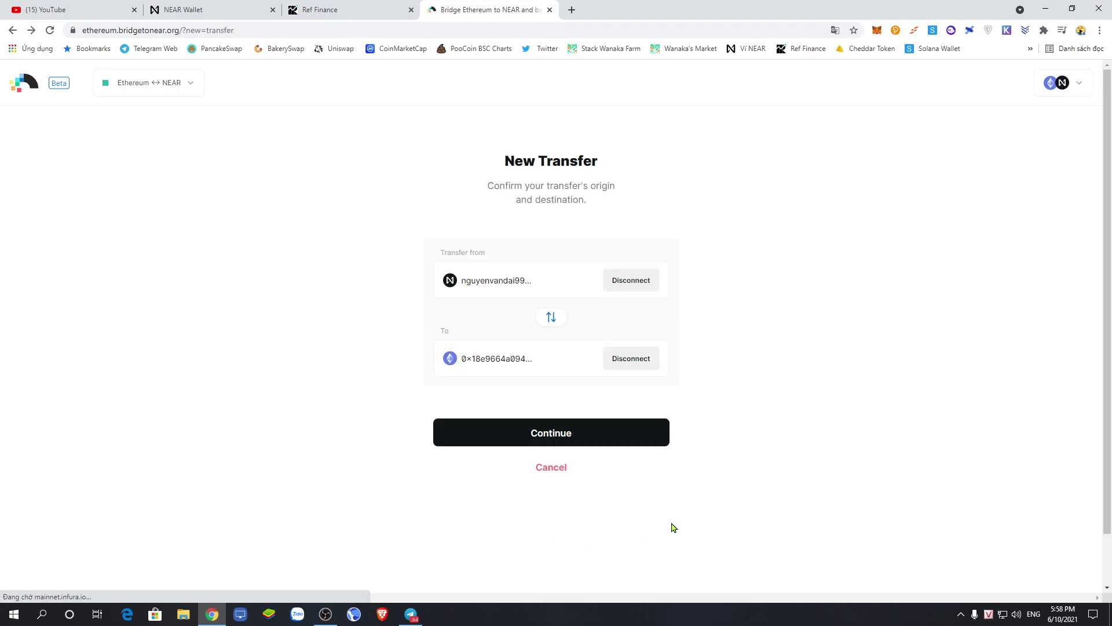
left_click(554, 470)
Step: Read through the progress stages of the existing 0.1 NEAR transfer, including the Ethereum confirmation time
scroll(603, 340, "down", 1)
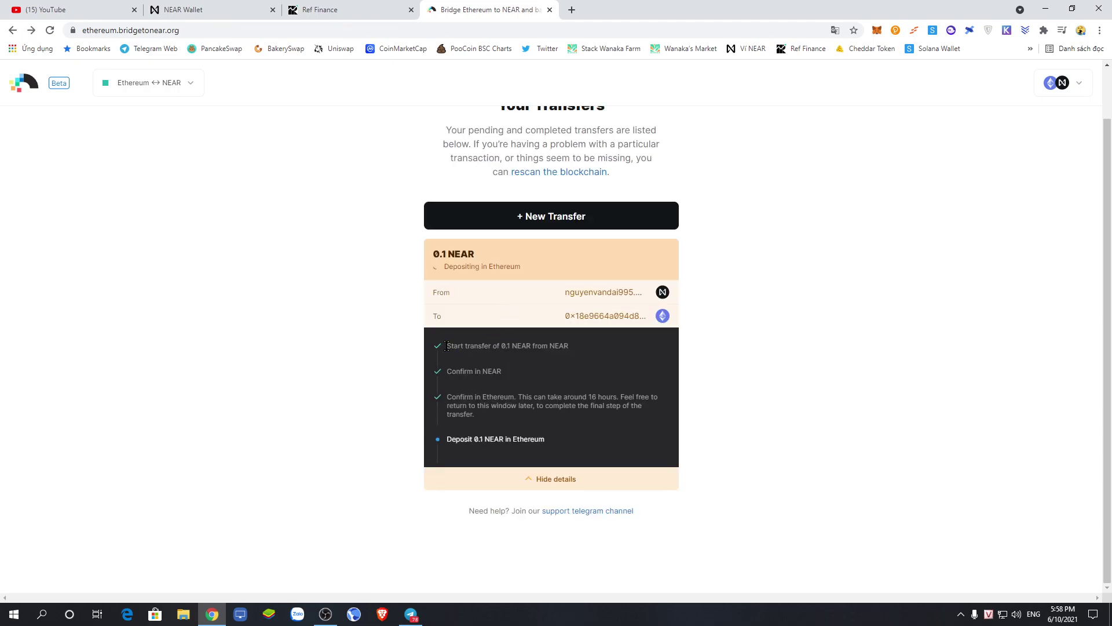
left_click_drag(446, 347, 546, 347)
left_click_drag(451, 370, 517, 369)
left_click_drag(448, 396, 542, 393)
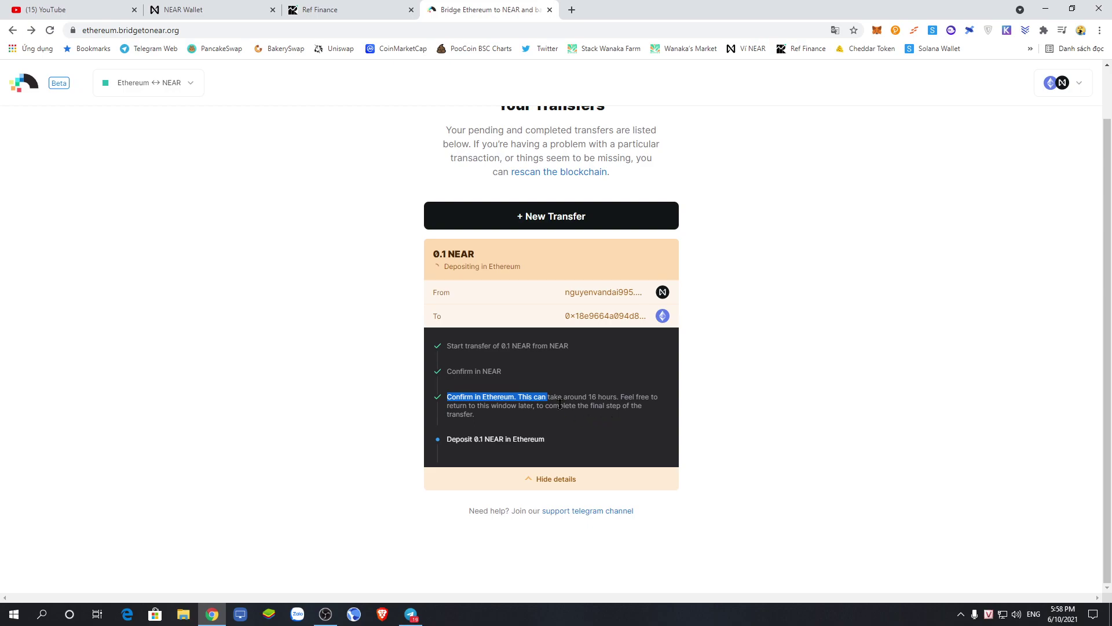
left_click_drag(464, 356, 634, 355)
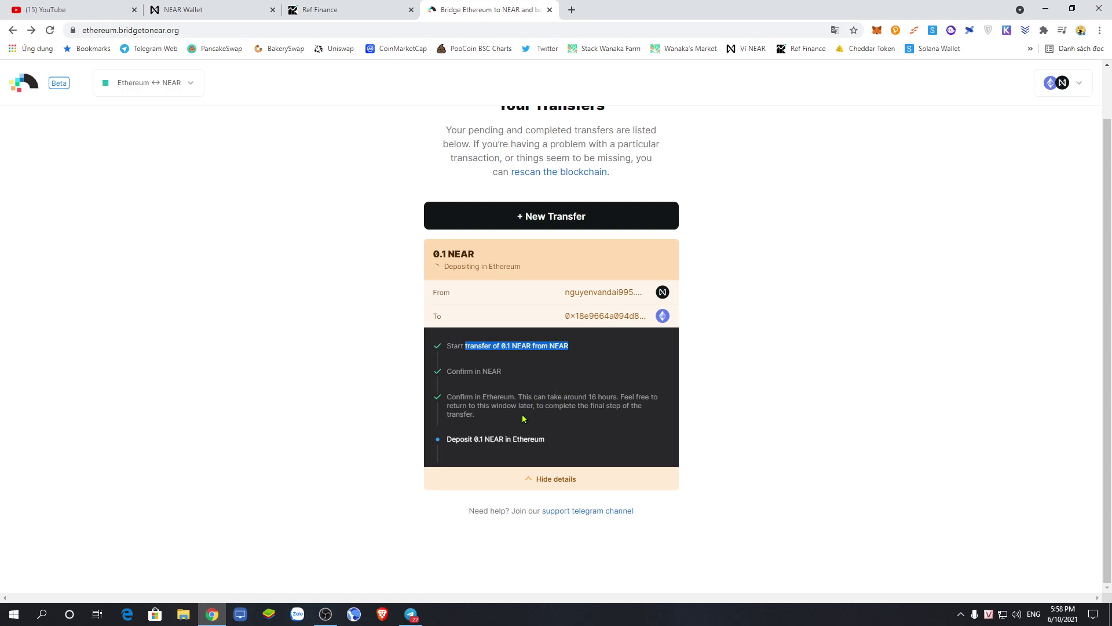
left_click(532, 384)
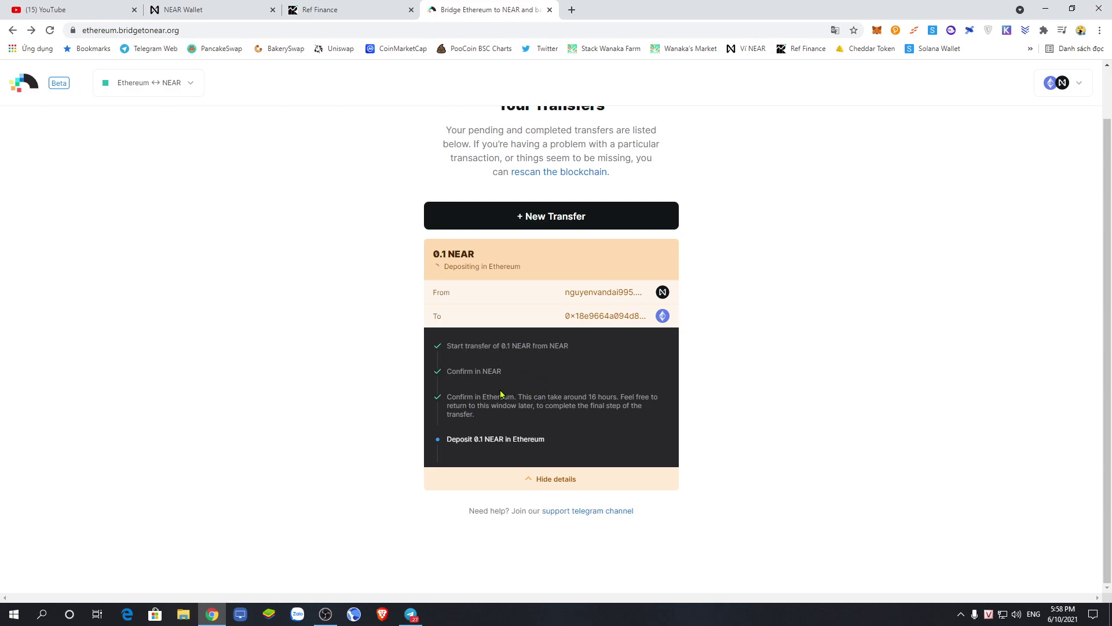
left_click_drag(480, 405, 694, 381)
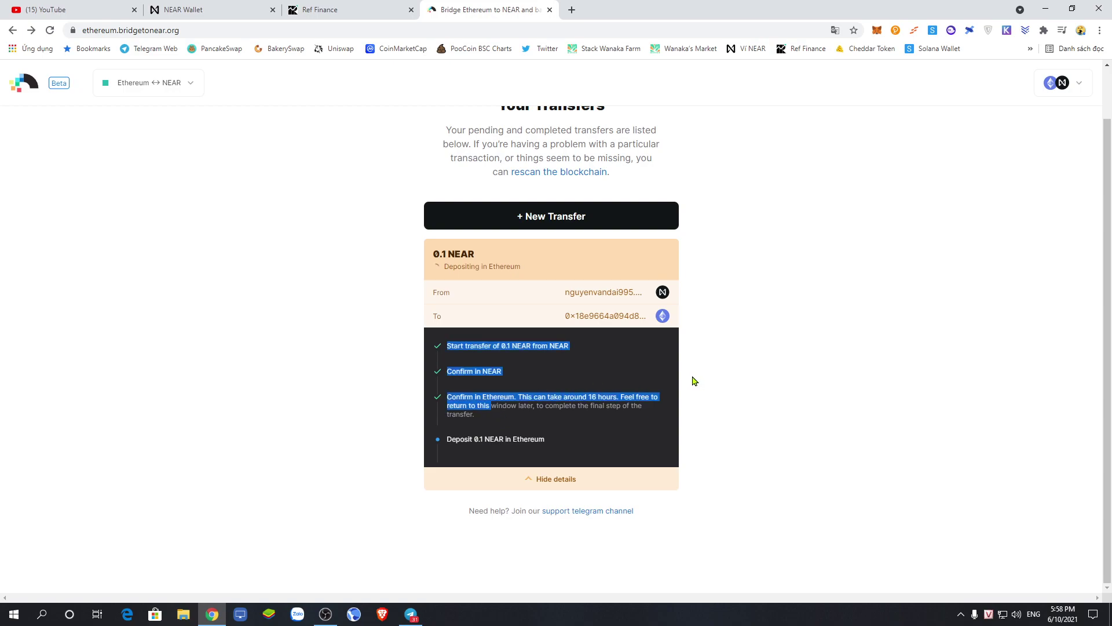
left_click(537, 398)
left_click_drag(462, 405, 629, 404)
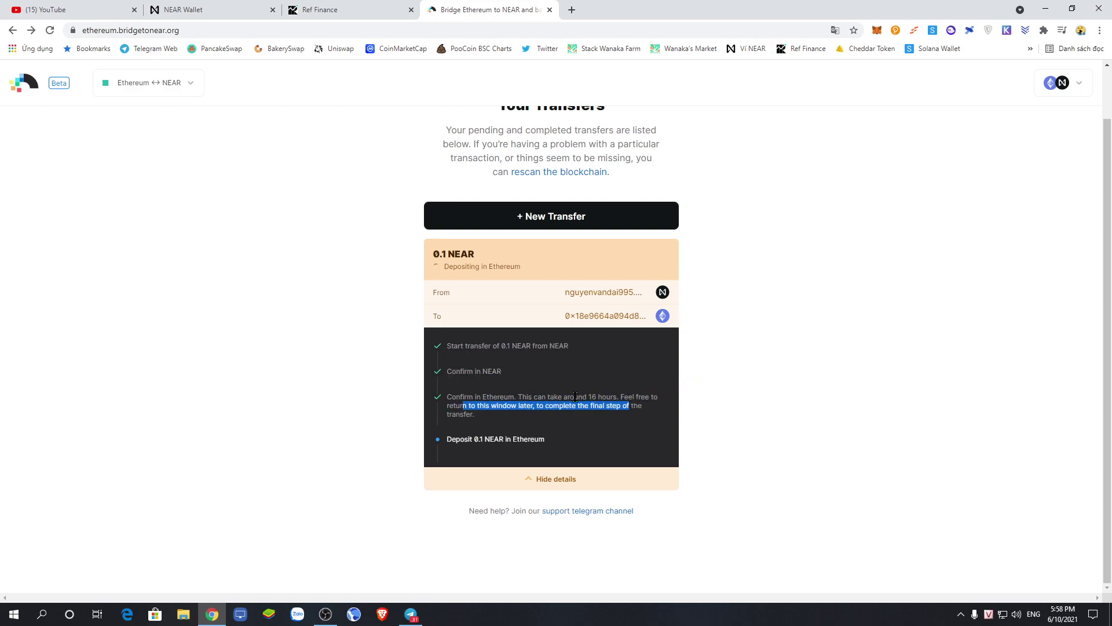
left_click_drag(497, 398, 617, 400)
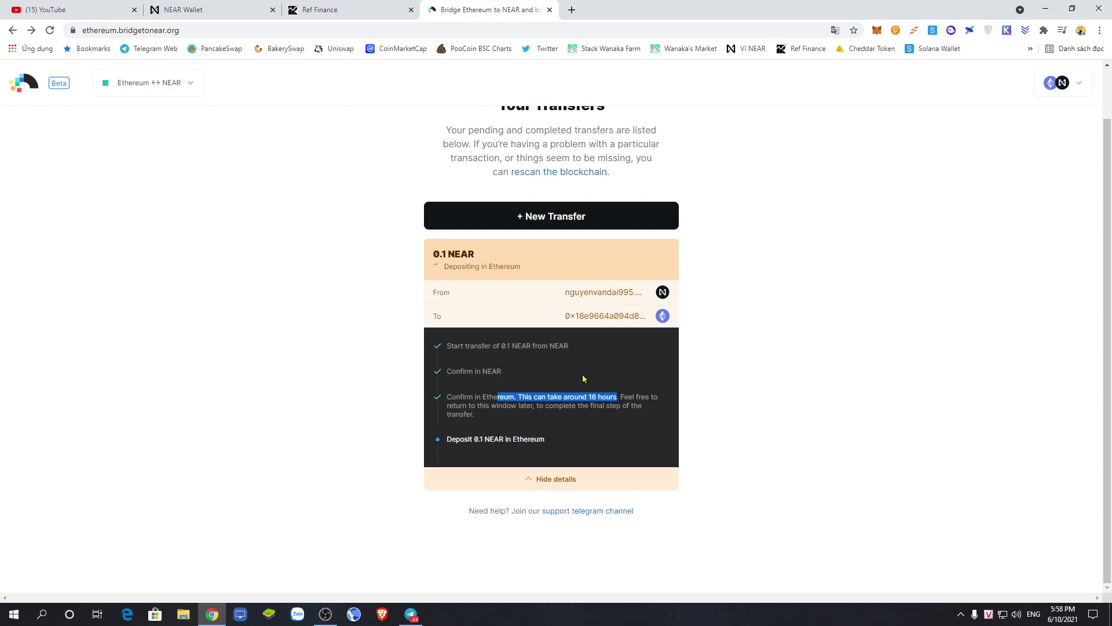
Step: Fill in a new transfer of 1 UNI from the Ethereum account to the NEAR account
scroll(583, 379, "up", 1)
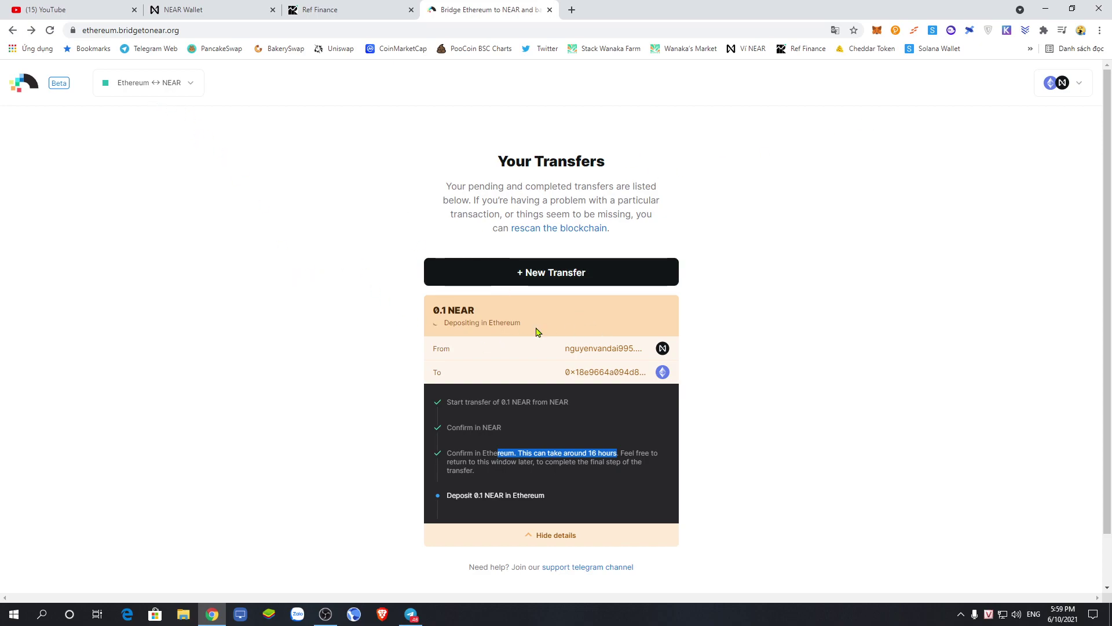
left_click(553, 280)
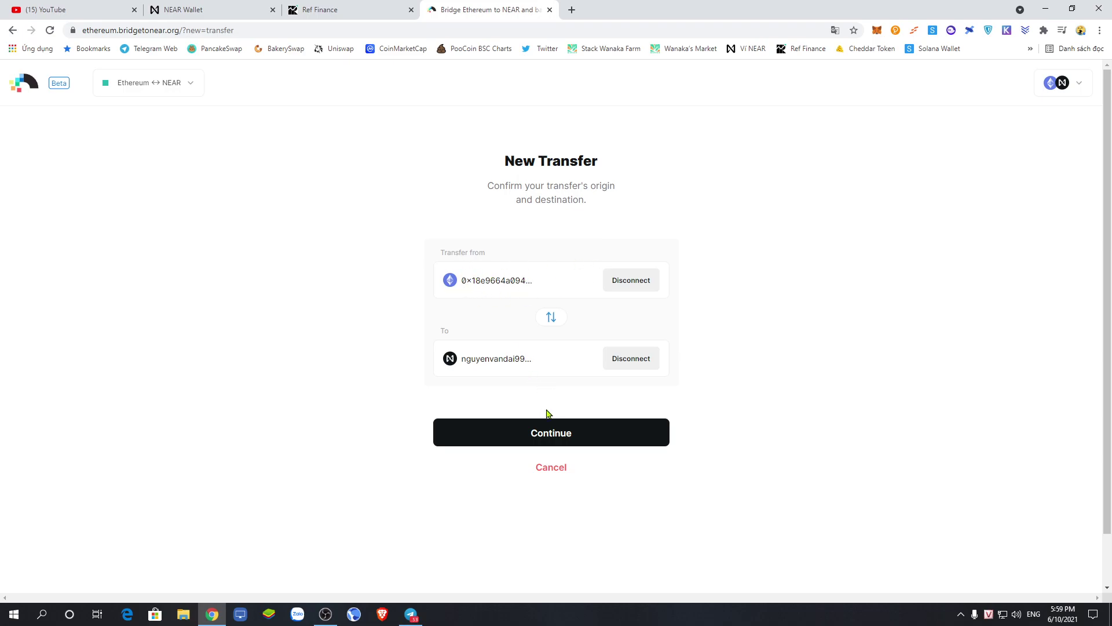
left_click(559, 432)
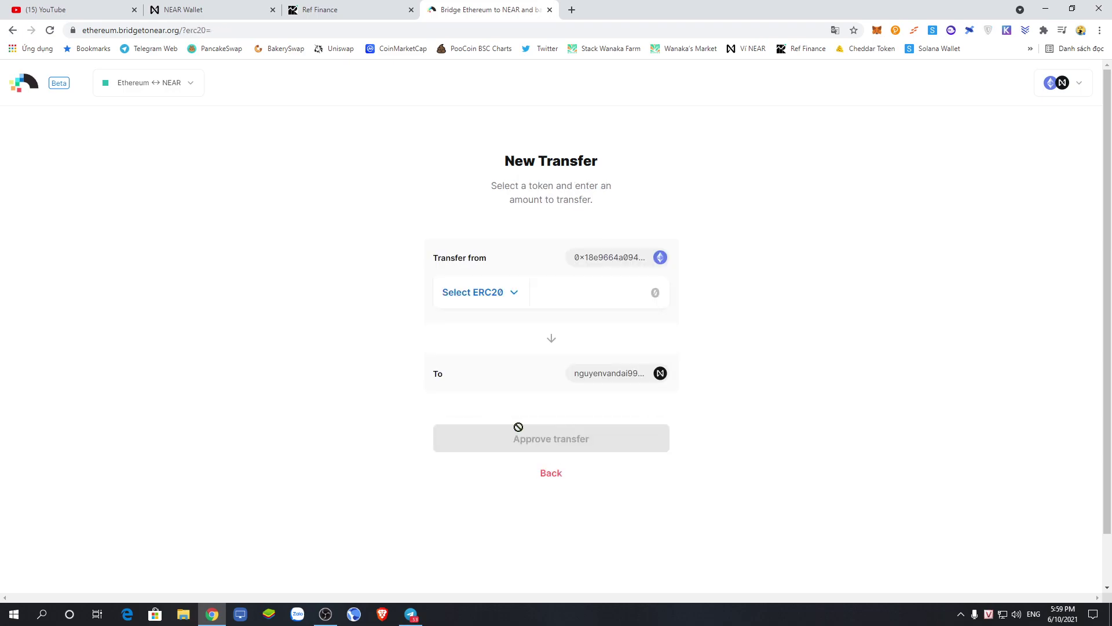
left_click(496, 298)
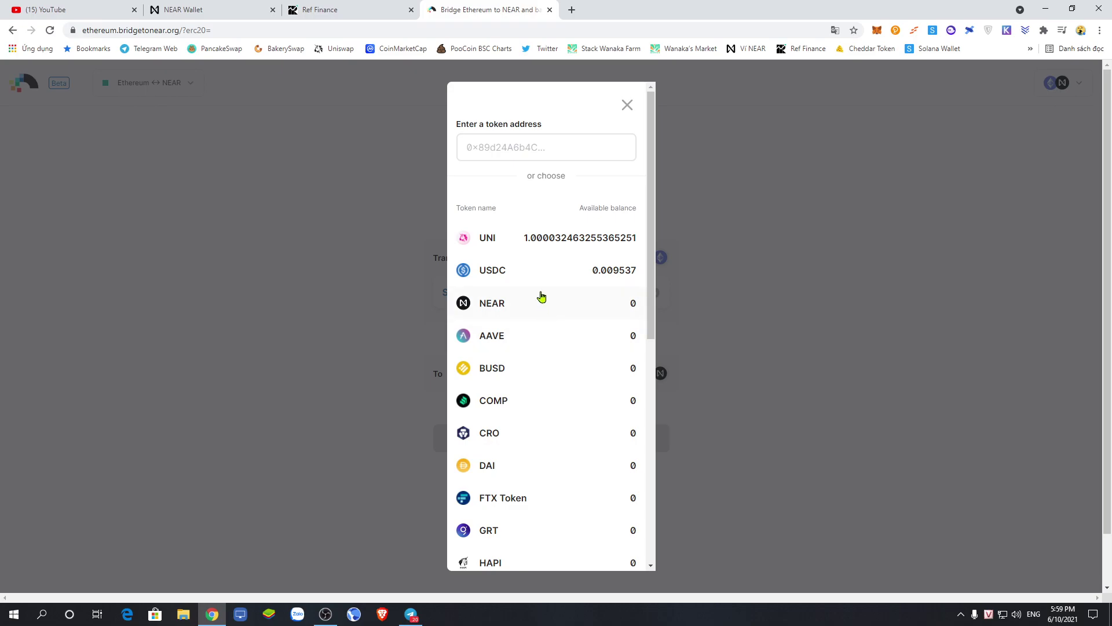
left_click(543, 245)
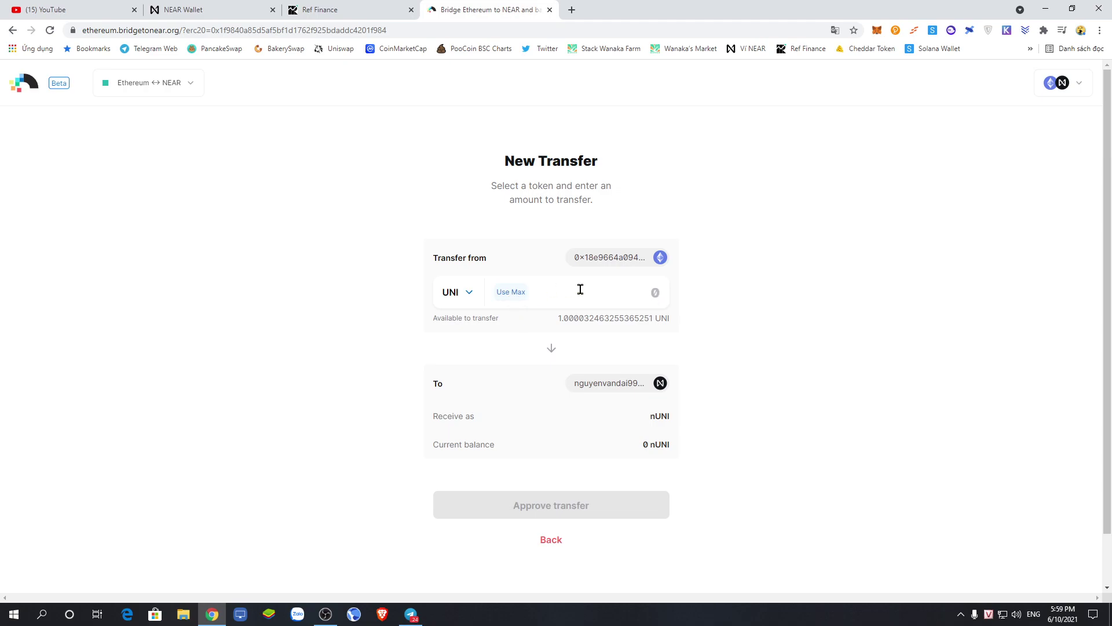
type("1")
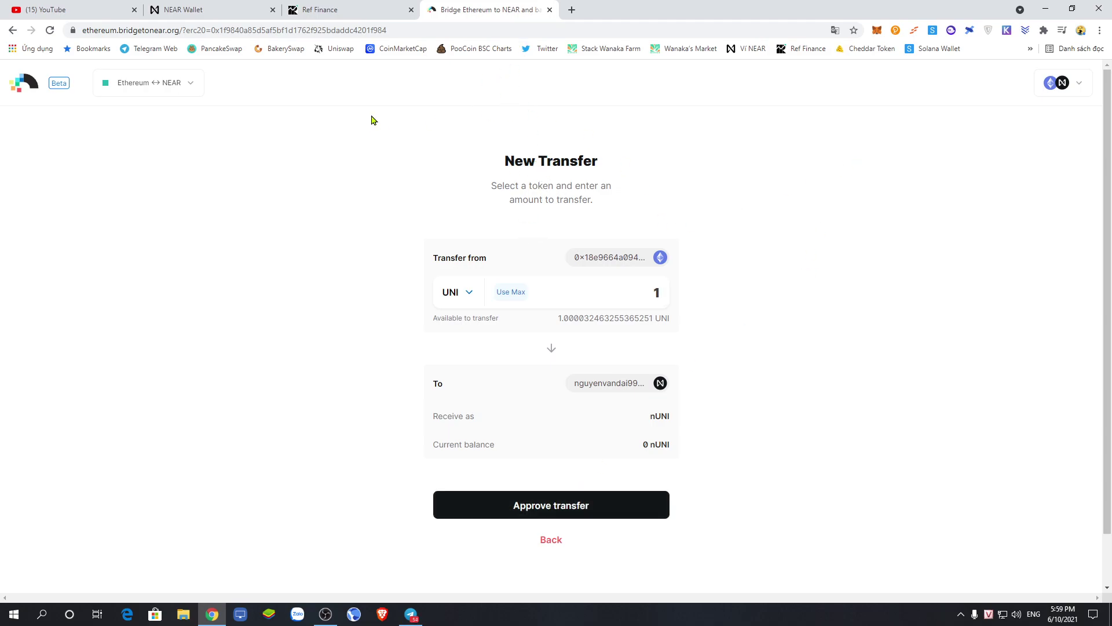
Step: Check the available bridge routes, and disconnect the NEAR account from the bridge
left_click(189, 83)
left_click(449, 137)
left_click(1064, 83)
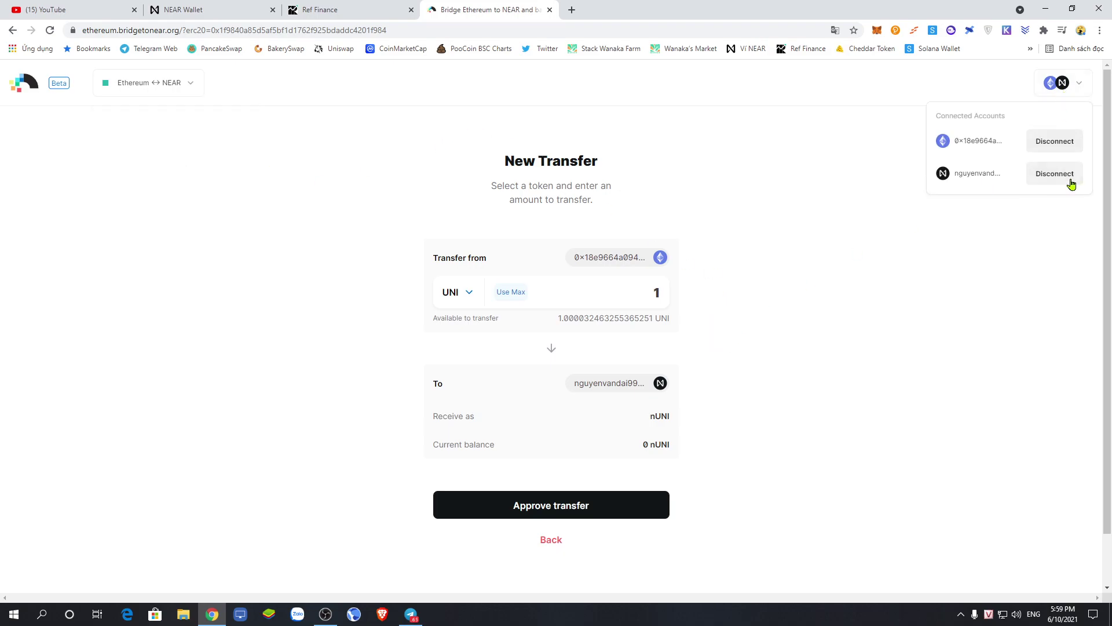
left_click(1053, 169)
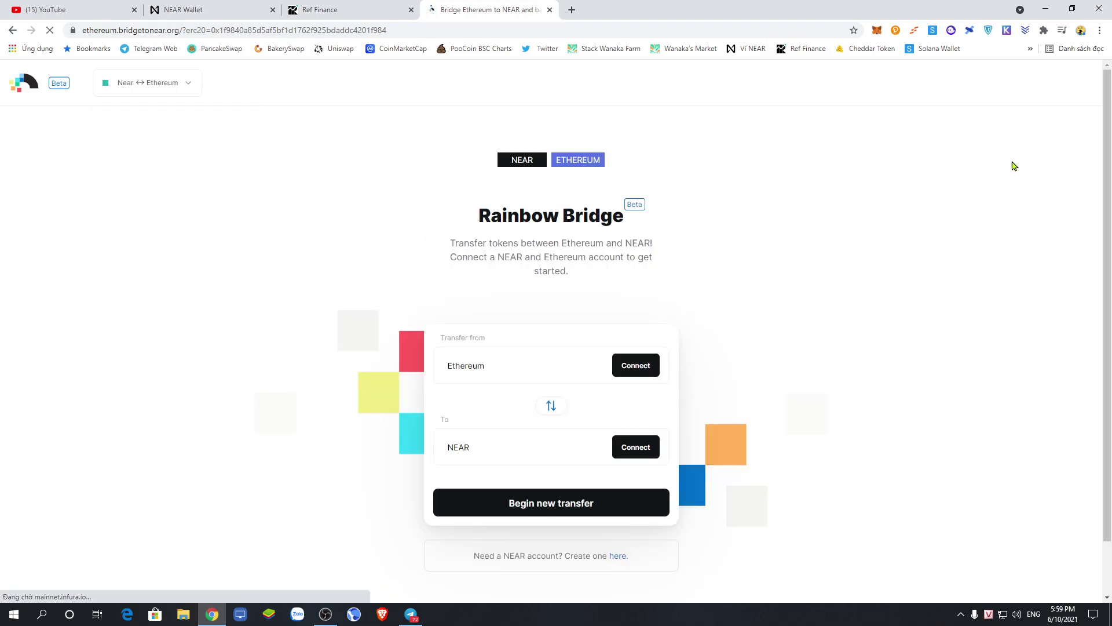
Step: Disconnect the Ethereum account from Rainbow Bridge, close the bridge, and open the Swap page in Ref Finance
left_click(1073, 86)
left_click(1064, 142)
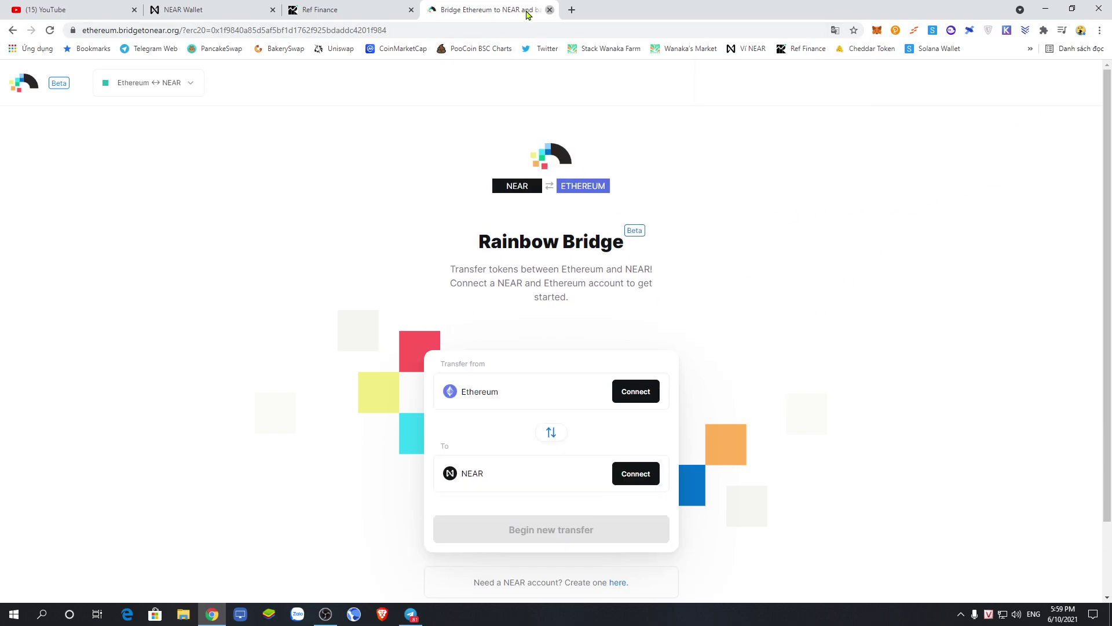
left_click(549, 10)
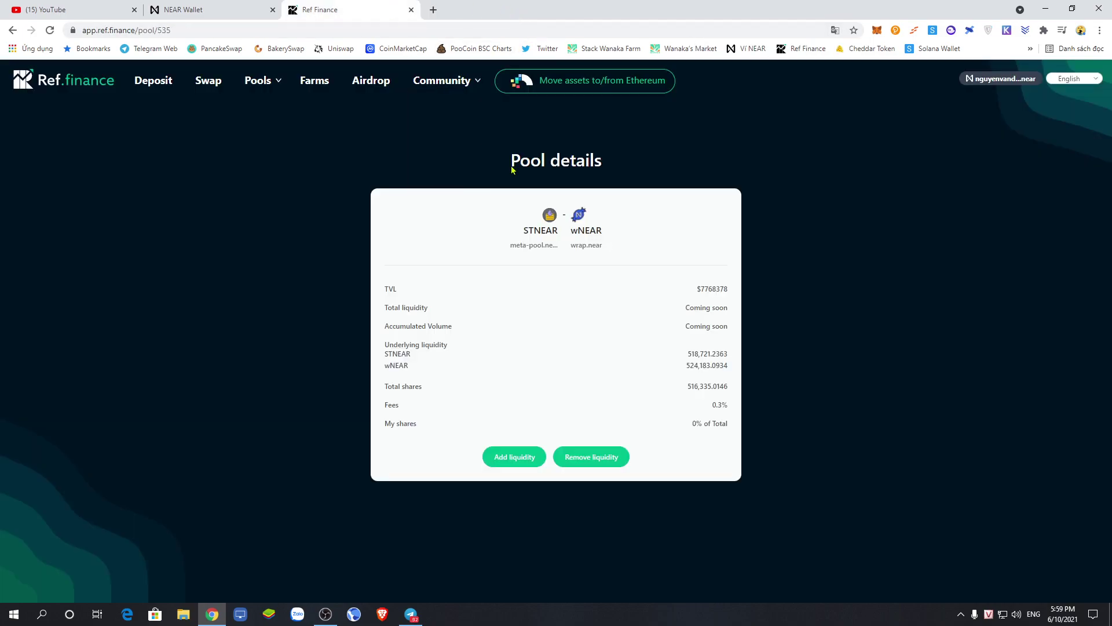
left_click(204, 83)
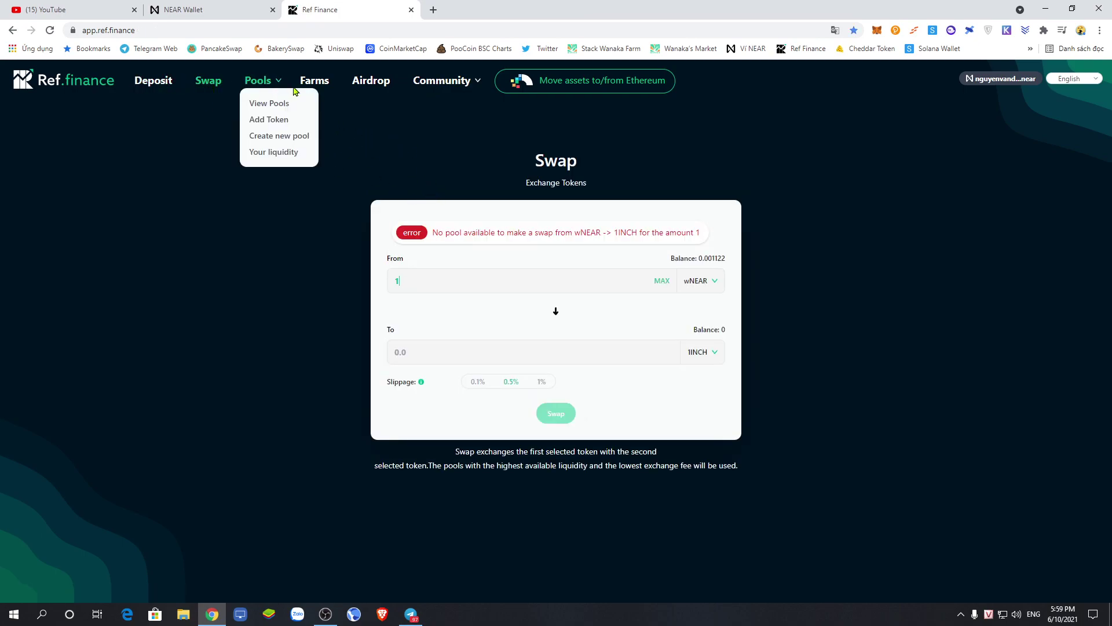
Step: Switch to NEAR Wallet and review the account's staking overview, down to the current validator
left_click(228, 7)
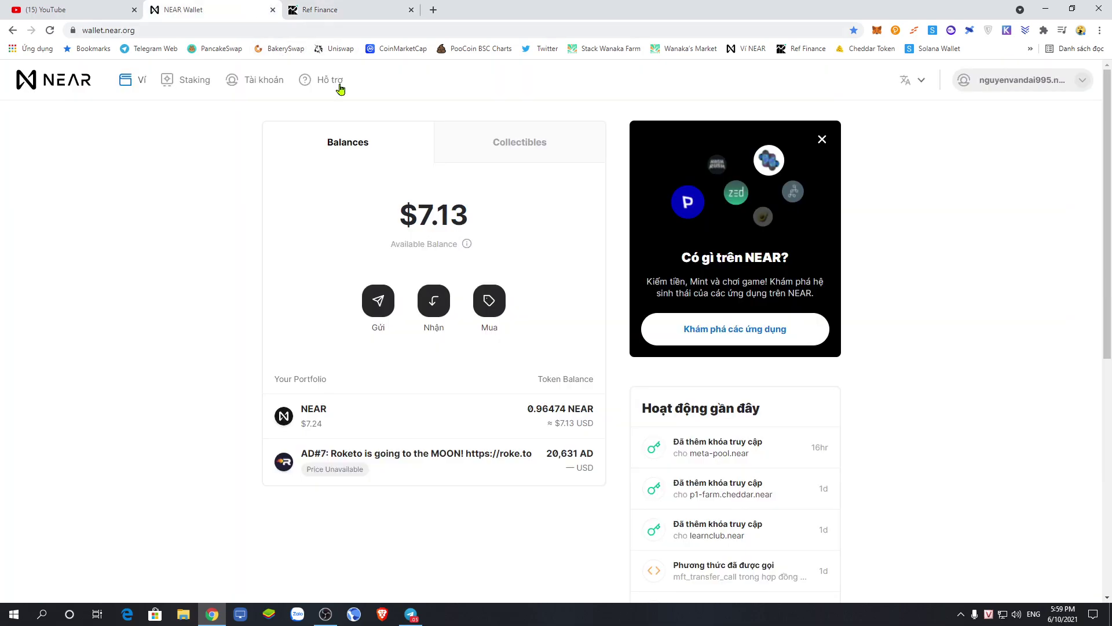
left_click(193, 81)
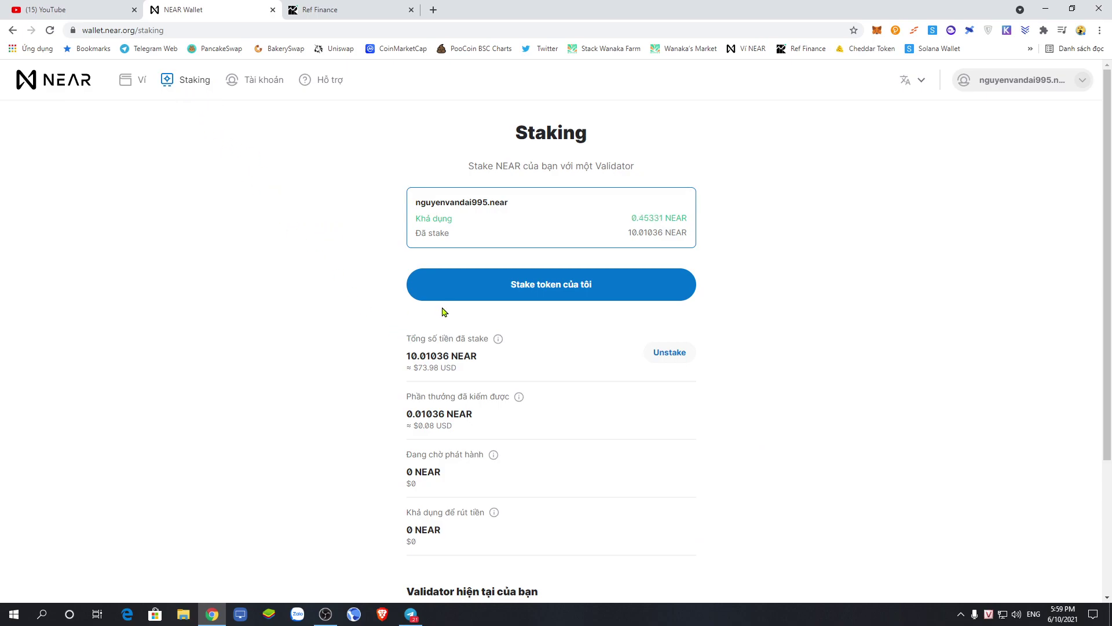
scroll(776, 310, "down", 2)
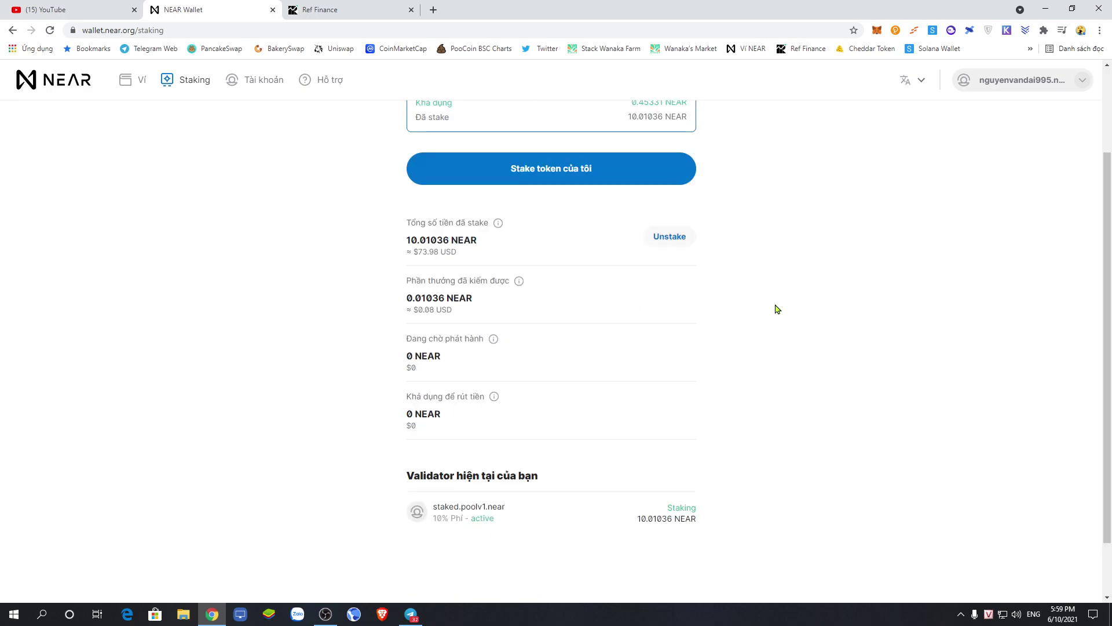
scroll(776, 310, "up", 2)
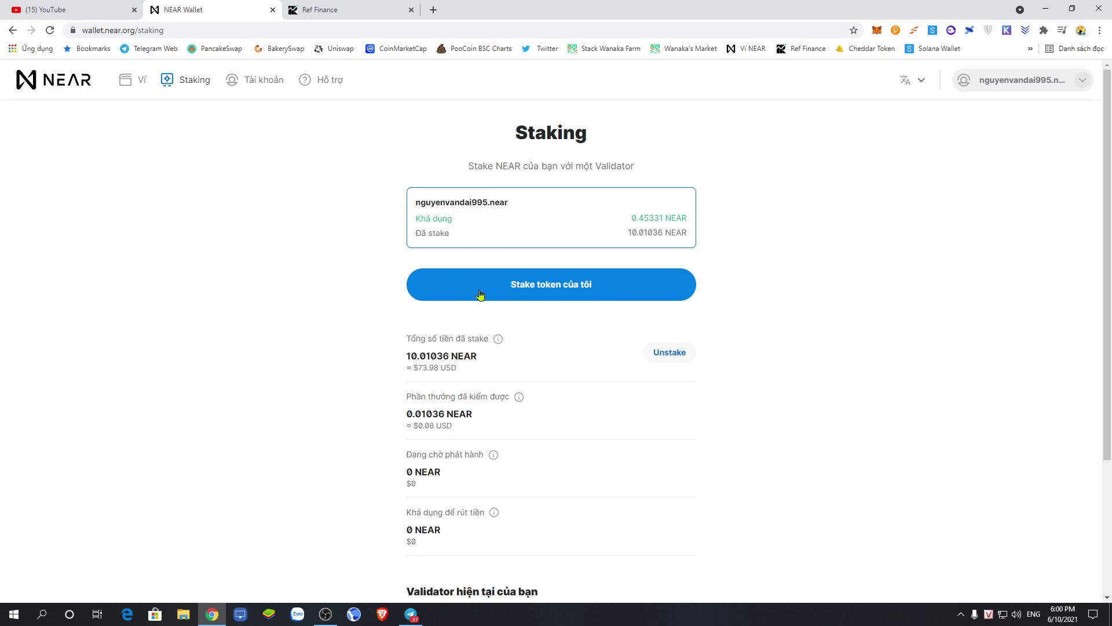
Step: Start staking tokens in NEAR Wallet to examine the validator list, checking the name and fee of legends.poolv1.near
left_click(550, 285)
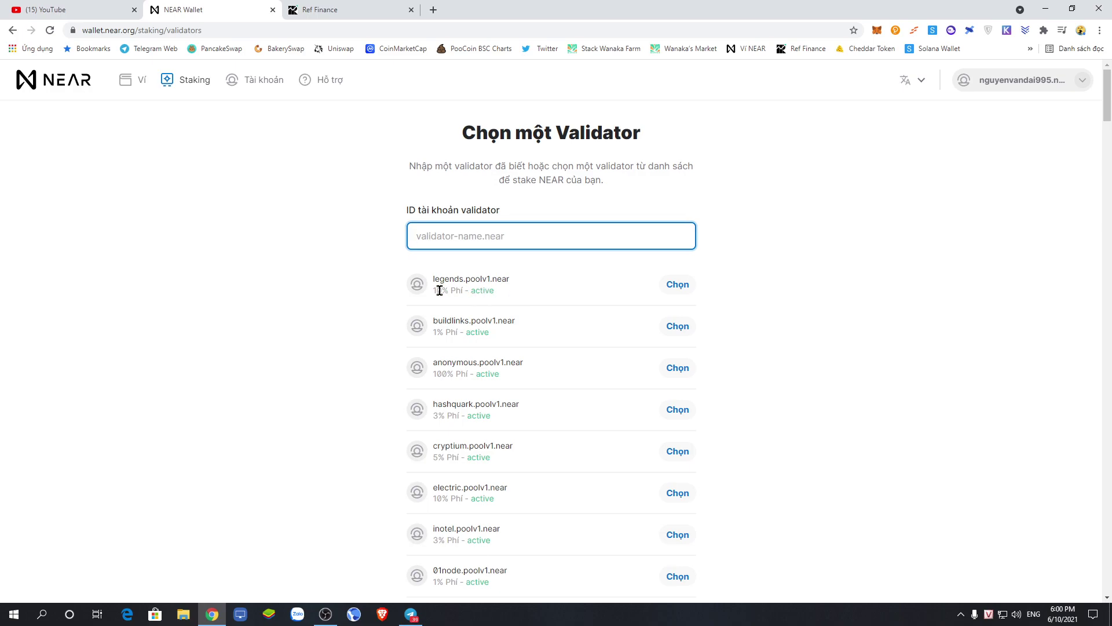
left_click_drag(434, 290, 460, 291)
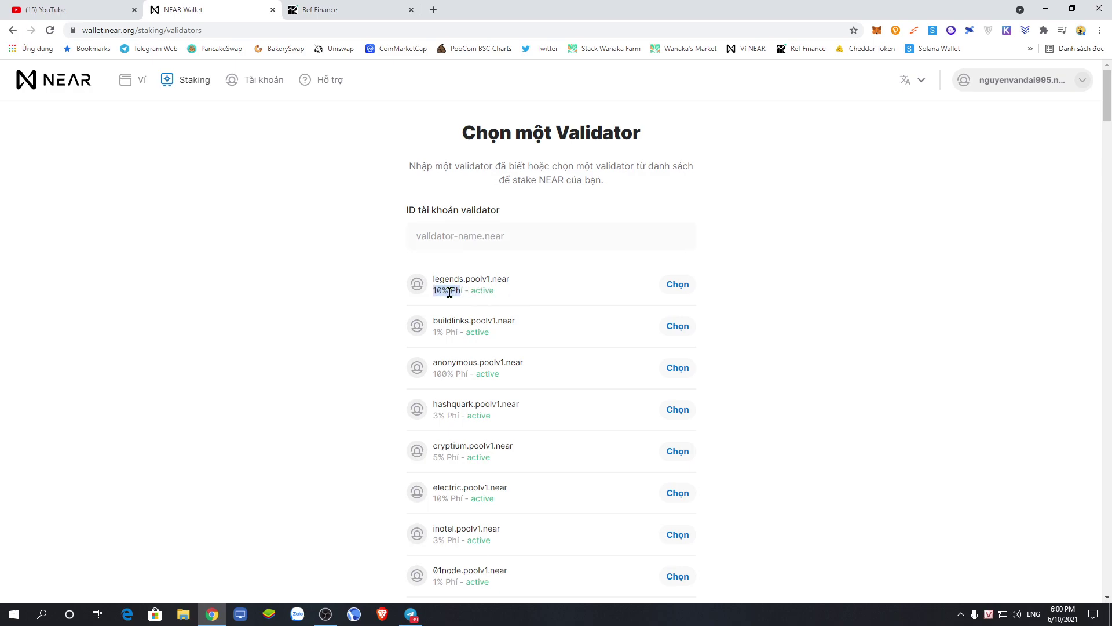
scroll(451, 297, "down", 1)
left_click(446, 247)
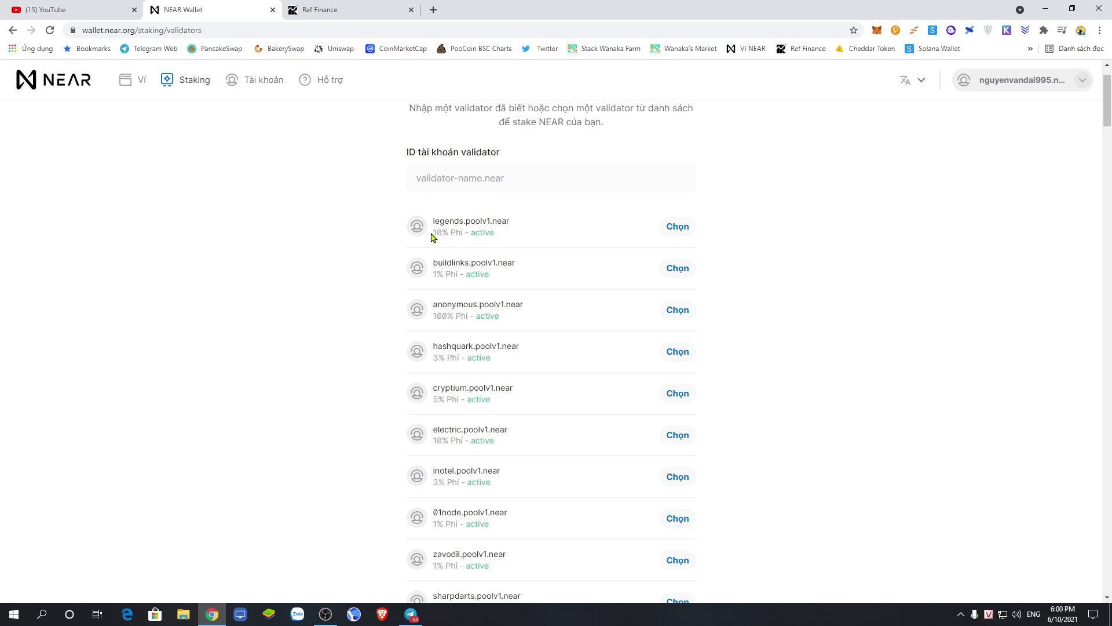
mouse_move(434, 232)
left_mouse_down()
mouse_move(514, 222)
mouse_move(430, 223)
left_mouse_up()
left_click(436, 236)
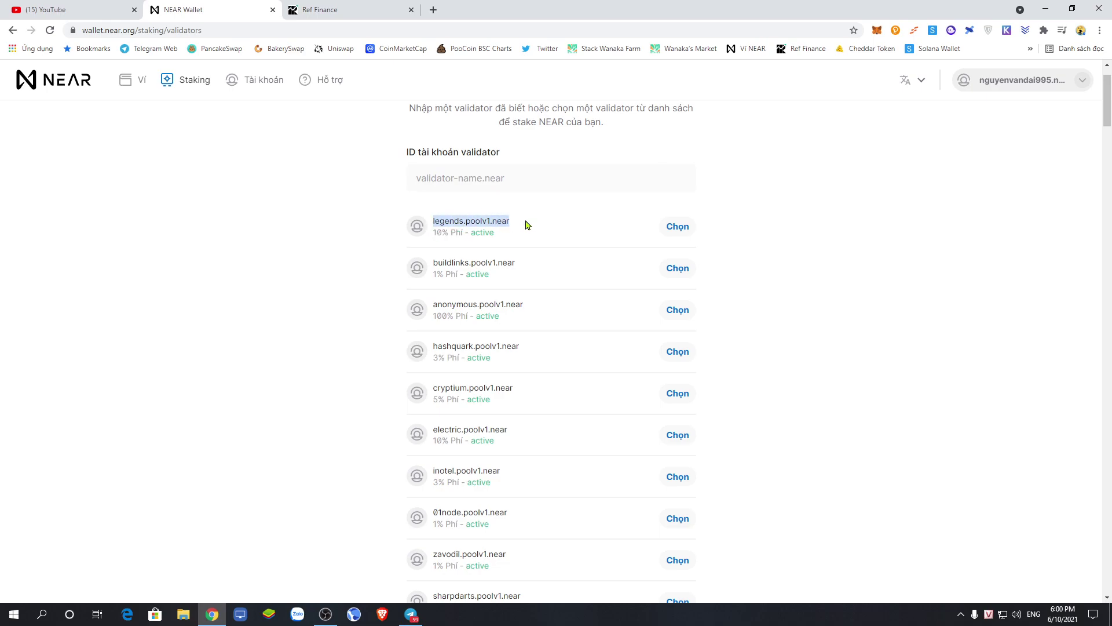
mouse_move(507, 222)
left_mouse_down()
mouse_move(469, 220)
mouse_move(514, 232)
left_mouse_up()
Step: Return to the staking overview and examine the rewards earned on the staked NEAR
scroll(510, 288, "up", 1)
left_click(196, 85)
scroll(585, 368, "down", 3)
scroll(568, 348, "up", 2)
left_click_drag(404, 349, 485, 363)
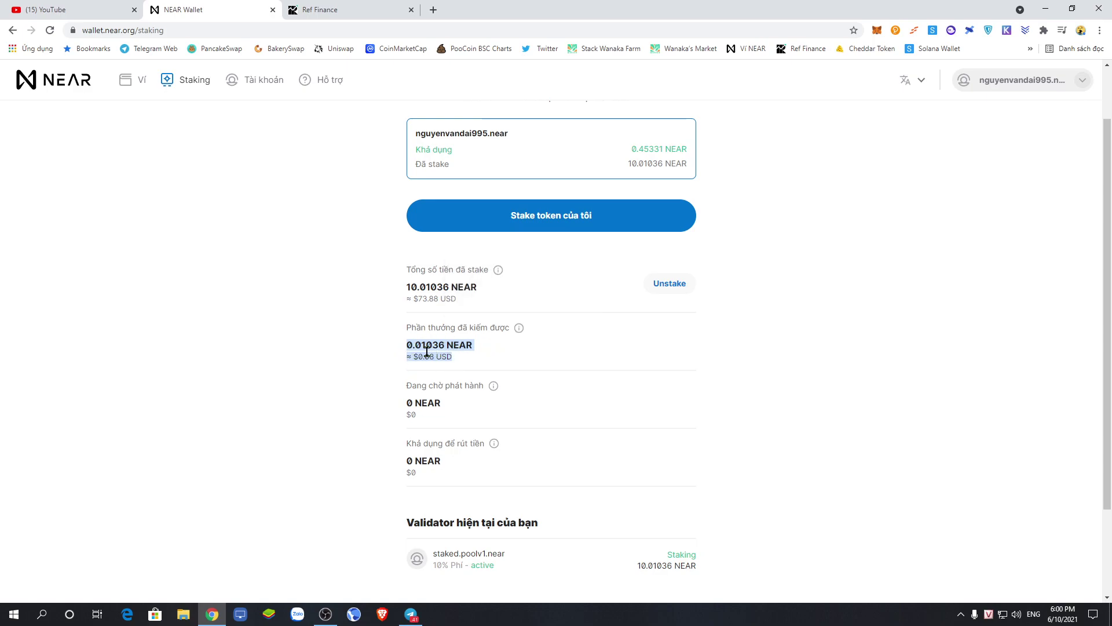
scroll(492, 262, "up", 1)
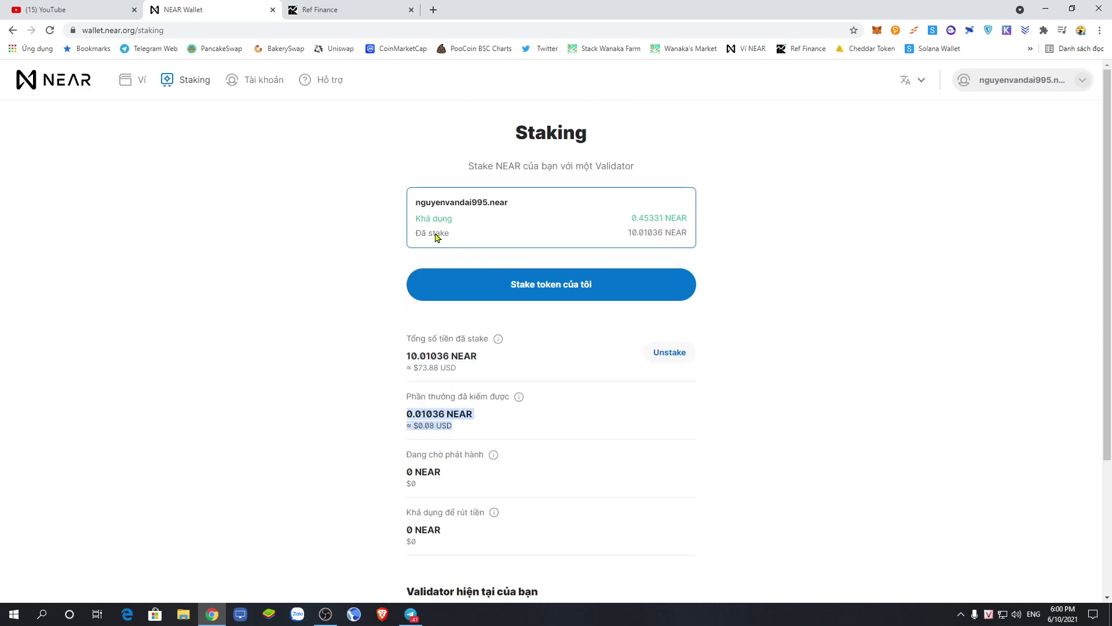
scroll(540, 306, "down", 3)
scroll(533, 308, "up", 3)
Step: Reopen the validator selection and compare the fees charged by the listed validators
left_click(568, 284)
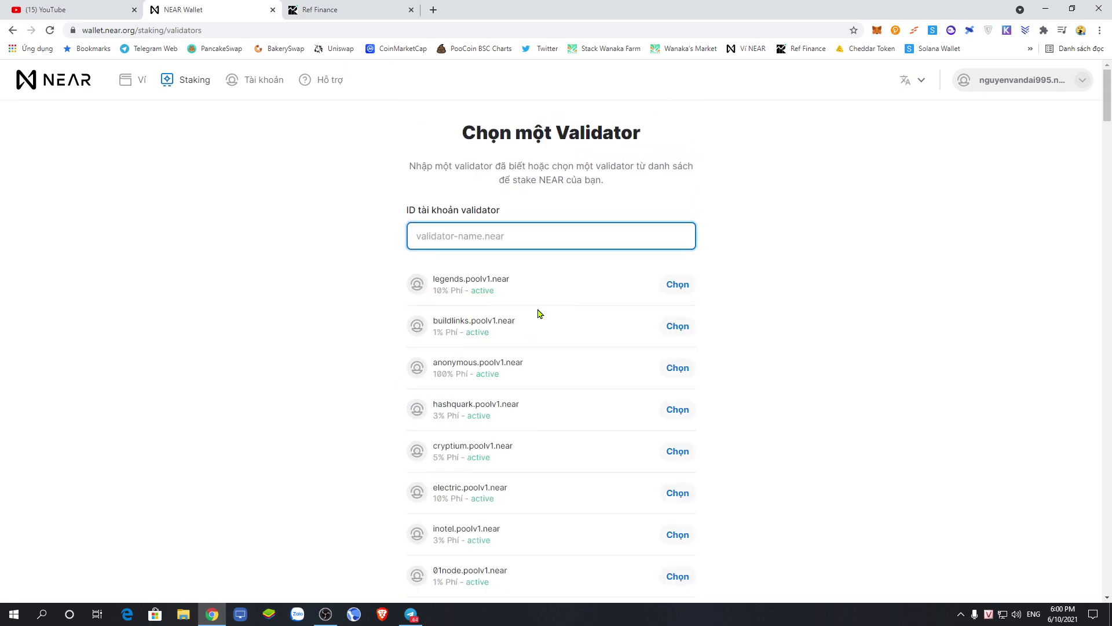
scroll(538, 314, "down", 1)
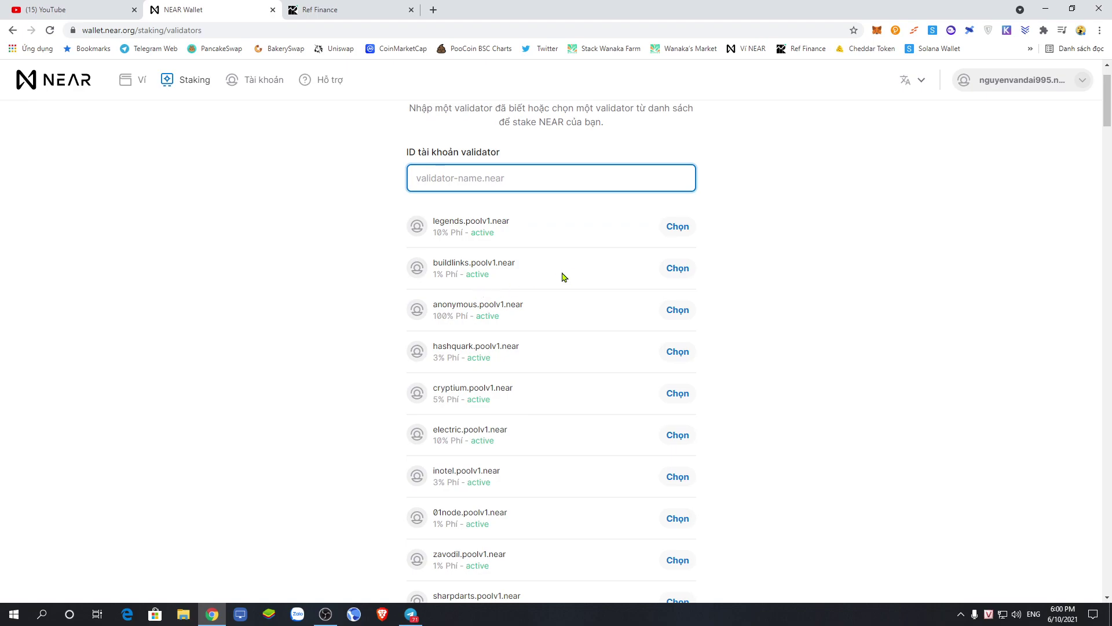
left_click_drag(433, 232, 456, 233)
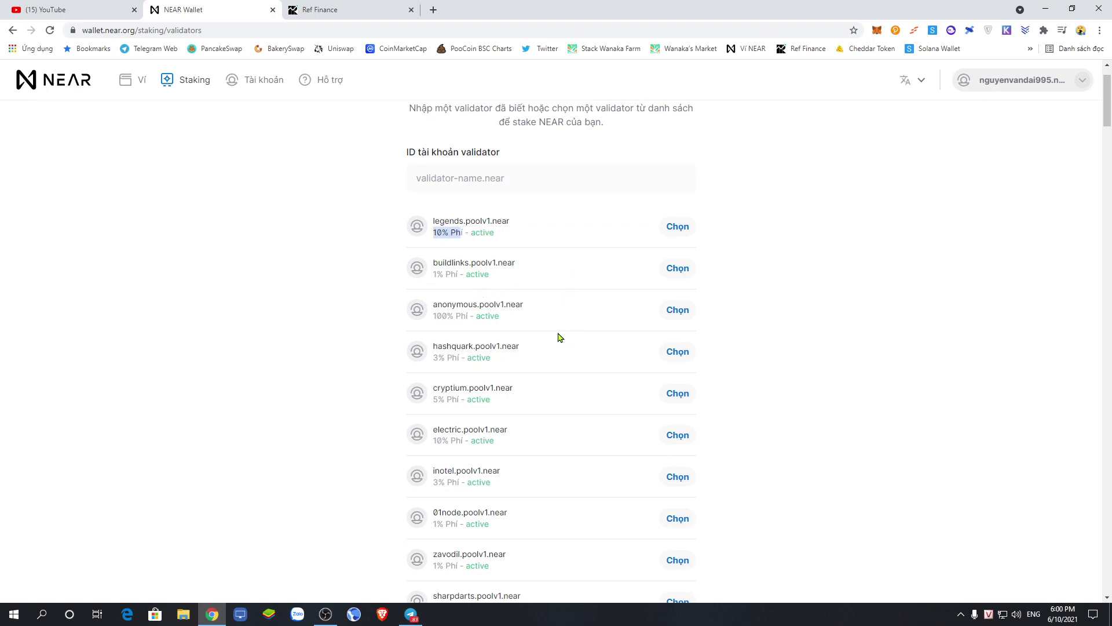
scroll(560, 311, "down", 2)
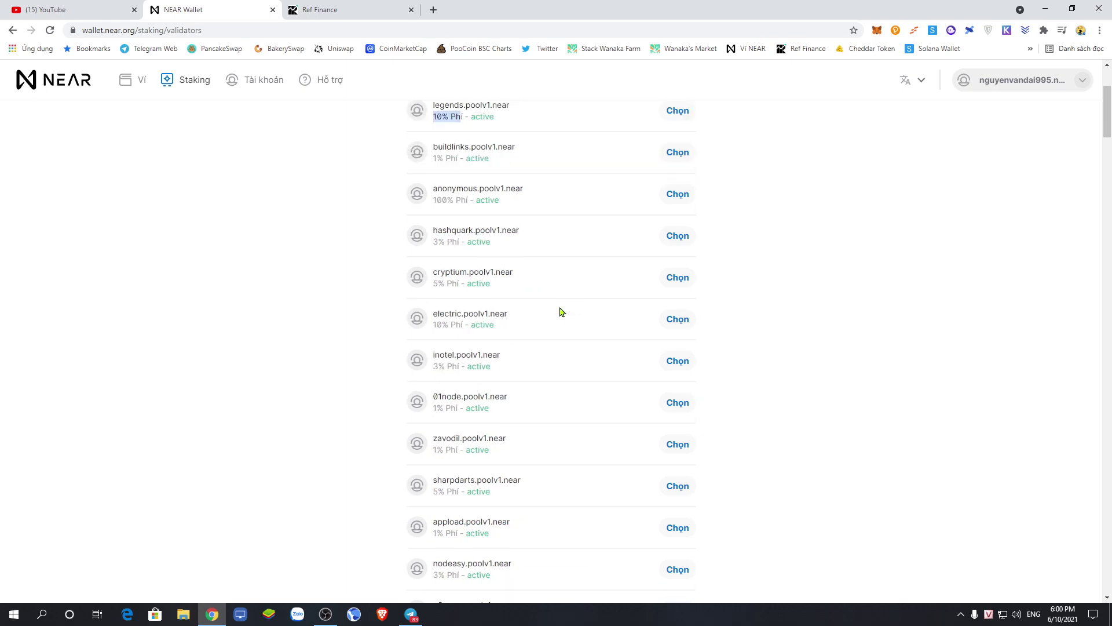
scroll(560, 312, "up", 3)
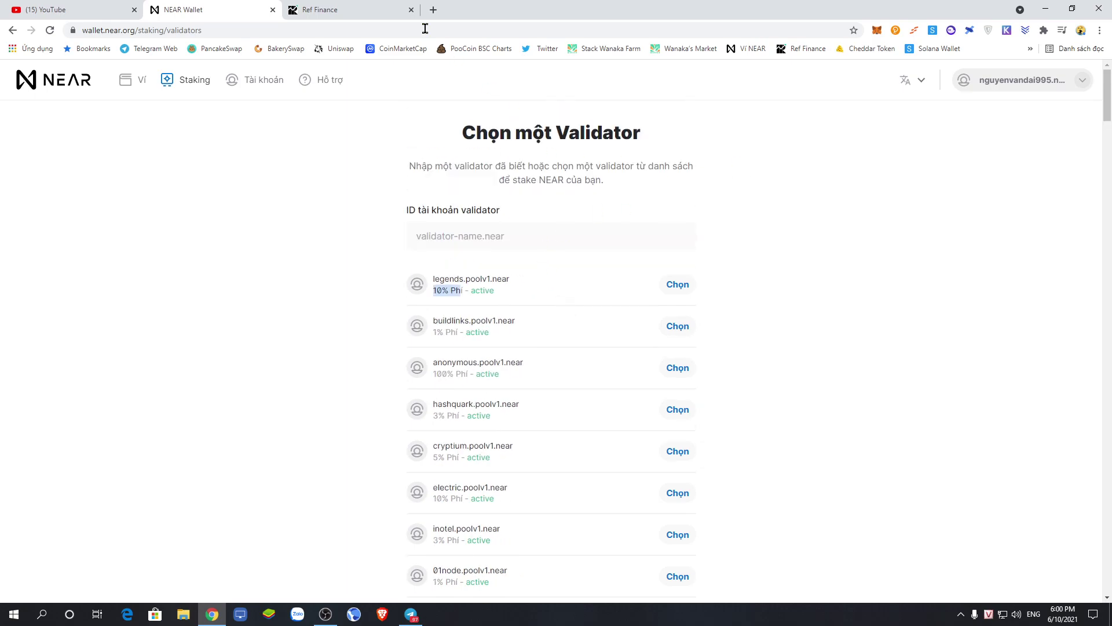
Step: Open the Meta Pool app in a new browser tab and connect it through NEAR Web Wallet, allowing account access
left_click(382, 7)
left_click(431, 9)
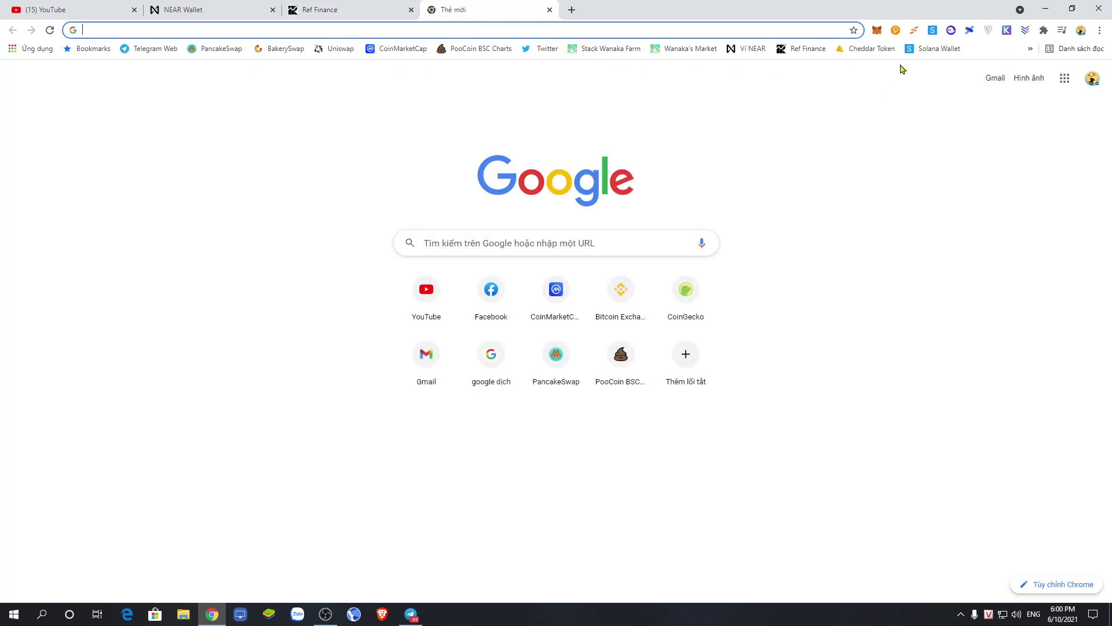
left_click(1030, 49)
left_click(878, 82)
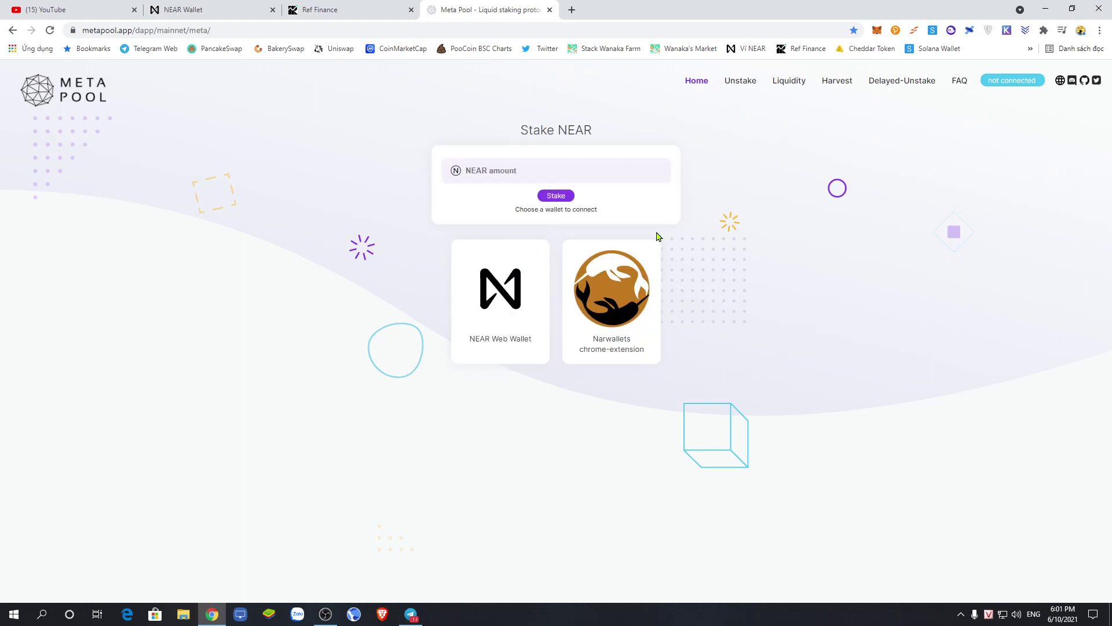
left_click(502, 285)
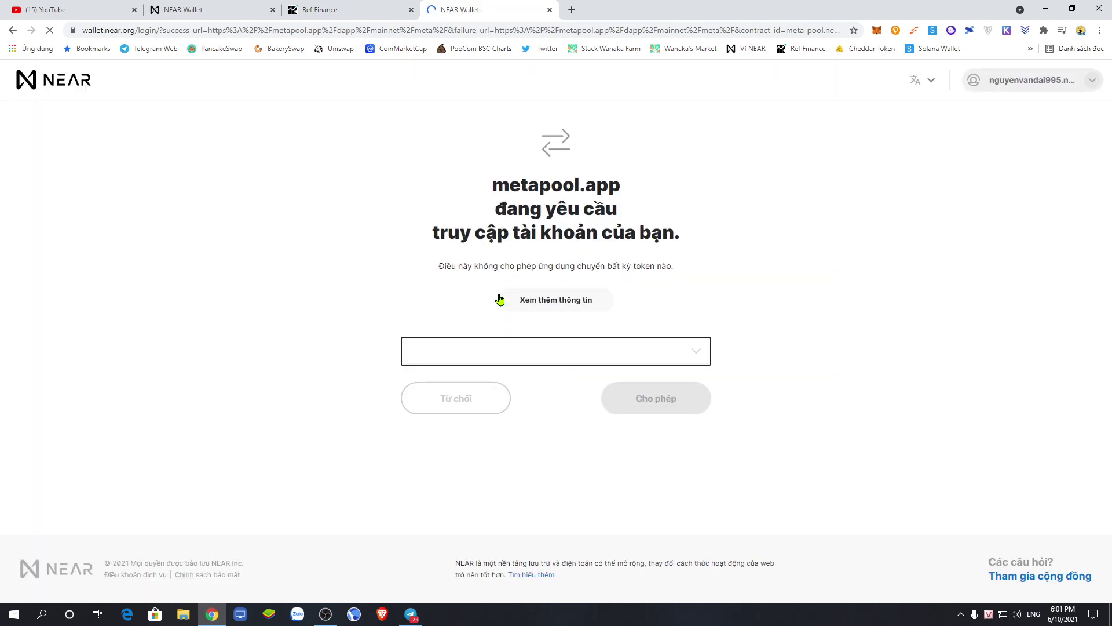
left_click(610, 387)
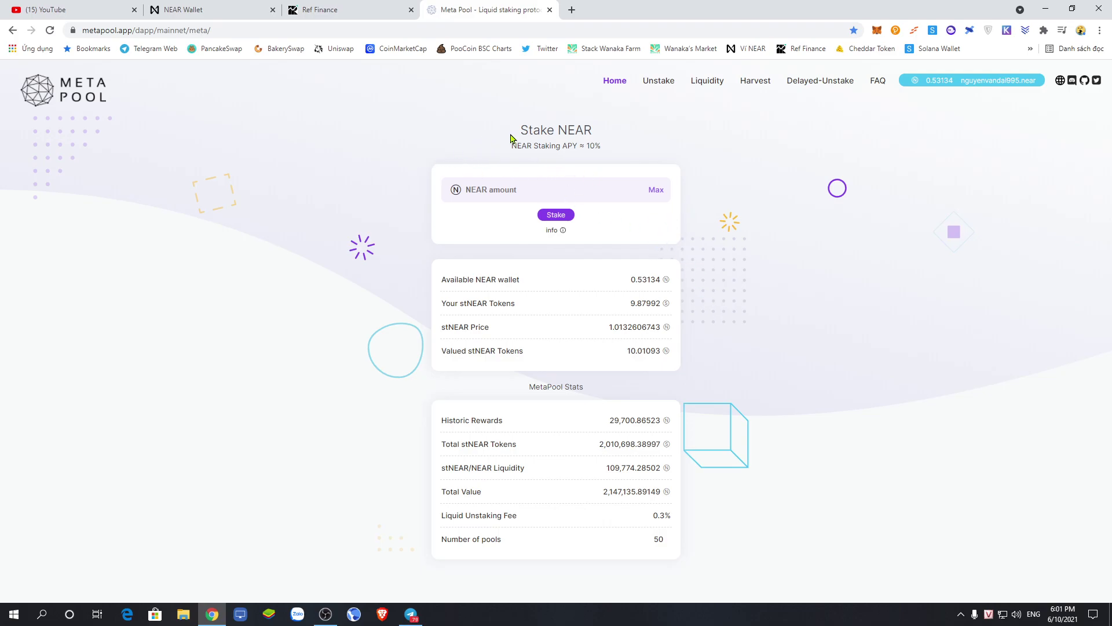
Step: Check the NEAR staking APY on Meta Pool, and enter 1 as the NEAR amount to stake
left_click_drag(514, 141, 598, 139)
left_click(650, 141)
double_click(596, 145)
left_click(740, 147)
left_click(536, 188)
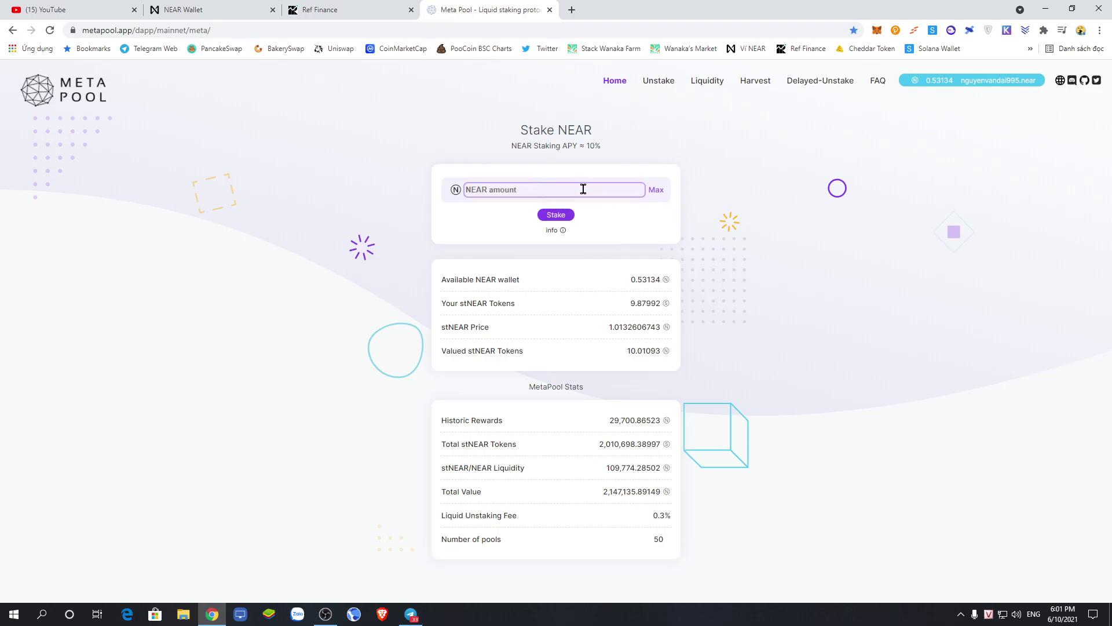
type("1")
Step: Read the staking info note, and examine the available NEAR and stNEAR token balances
mouse_move(558, 229)
left_click_drag(440, 280, 789, 311)
left_click(764, 306)
left_click_drag(441, 300, 658, 300)
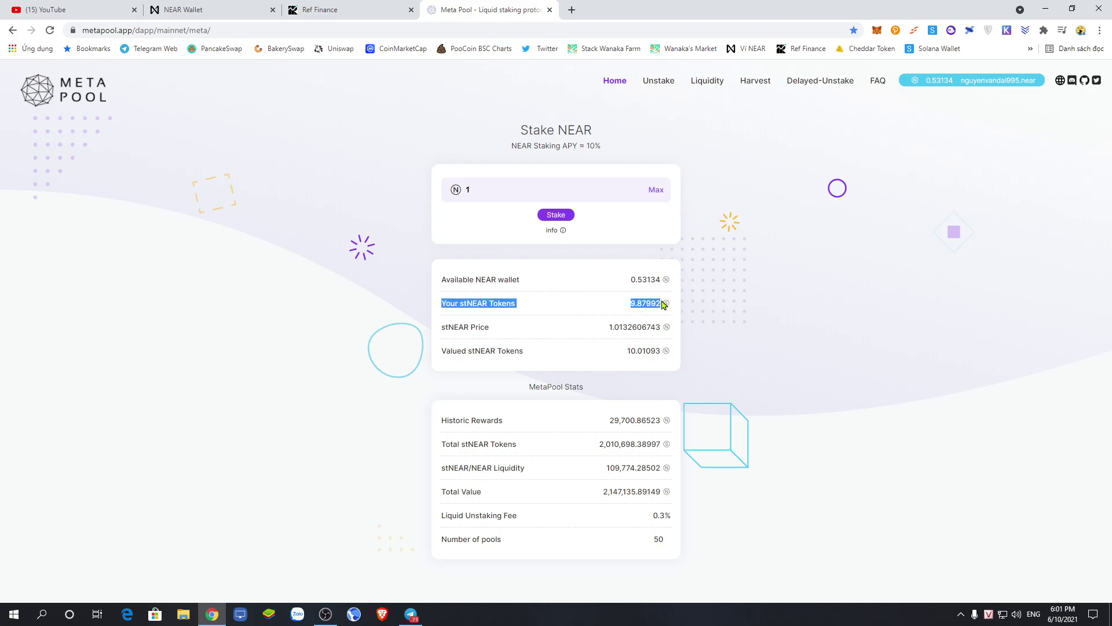
left_click(632, 308)
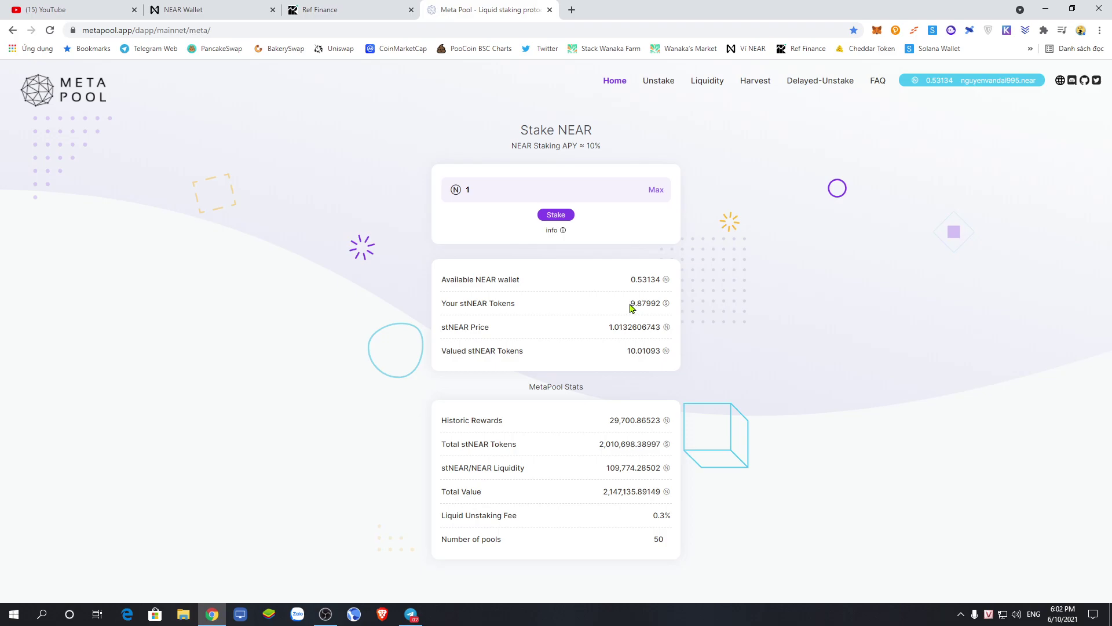
left_click_drag(640, 307, 660, 317)
left_click(565, 313)
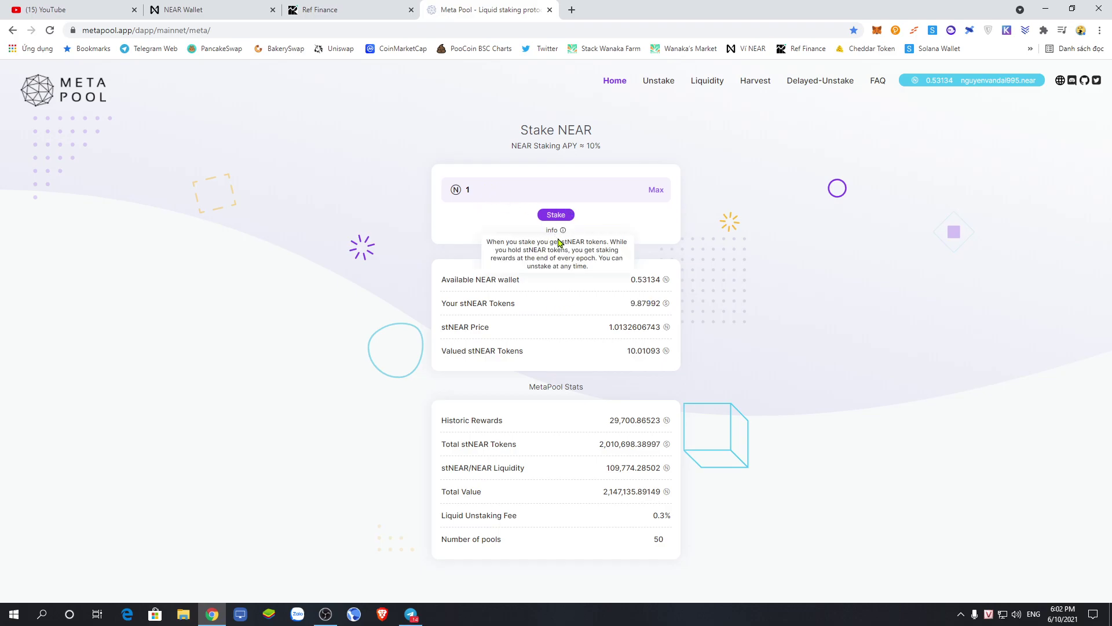
left_click_drag(461, 304, 501, 303)
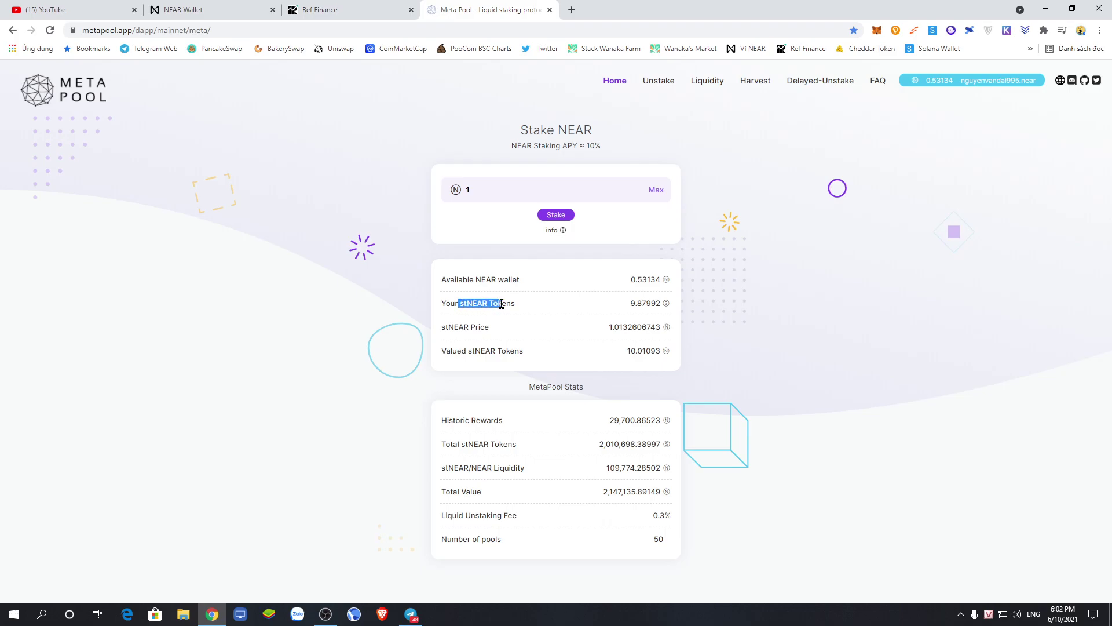
left_click(517, 300)
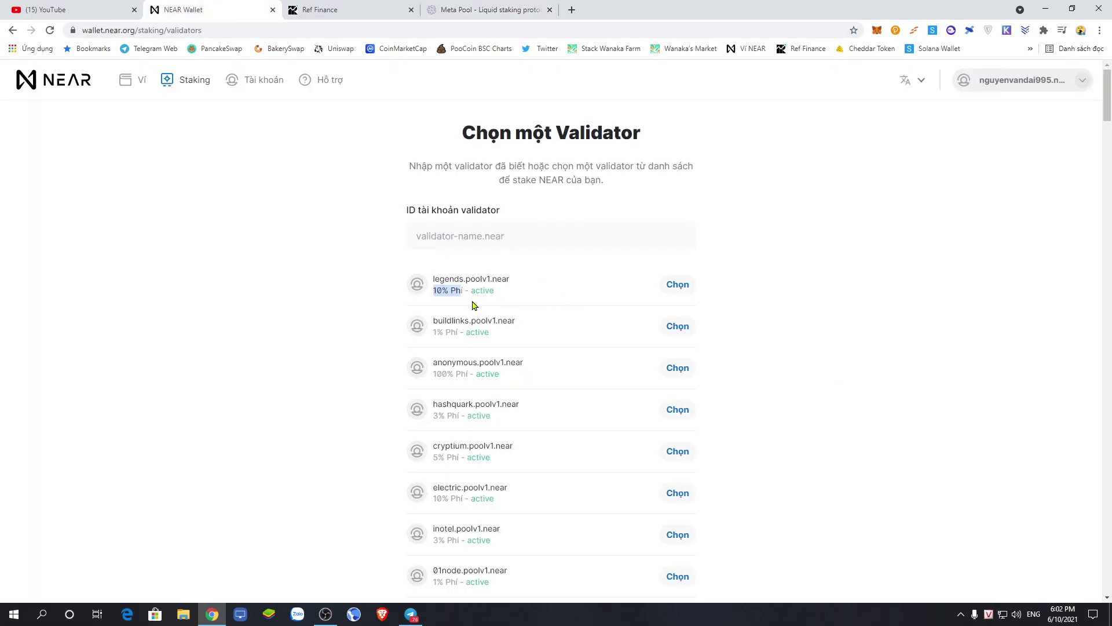
Step: Switch to Ref Finance and find the STNEAR-wNEAR farm among the listed farms
left_click(315, 7)
left_click(315, 80)
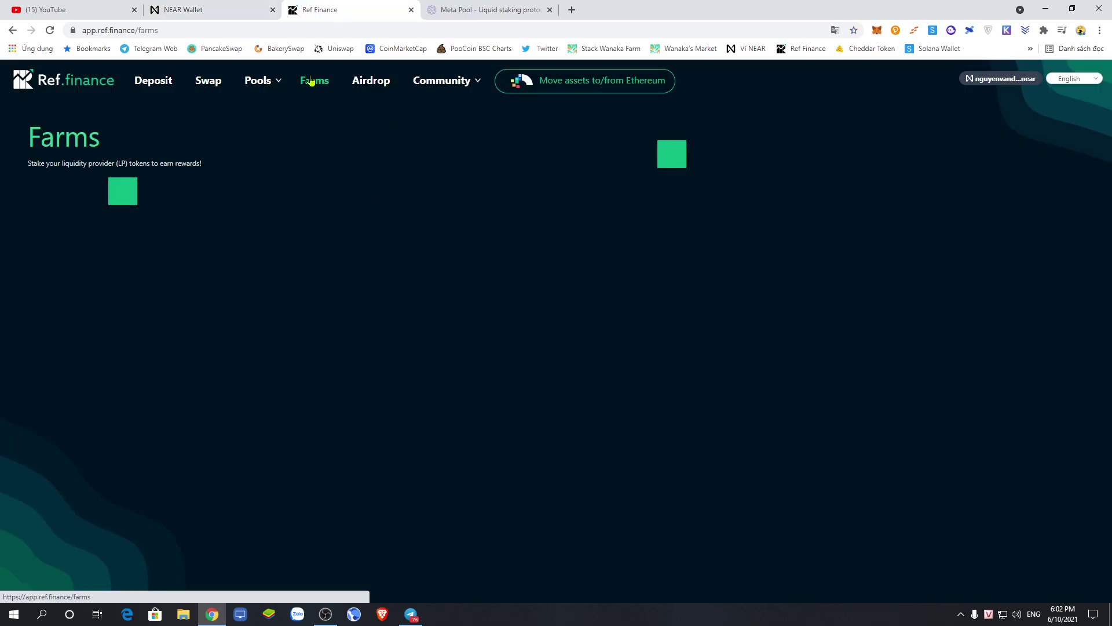
scroll(845, 436, "down", 4)
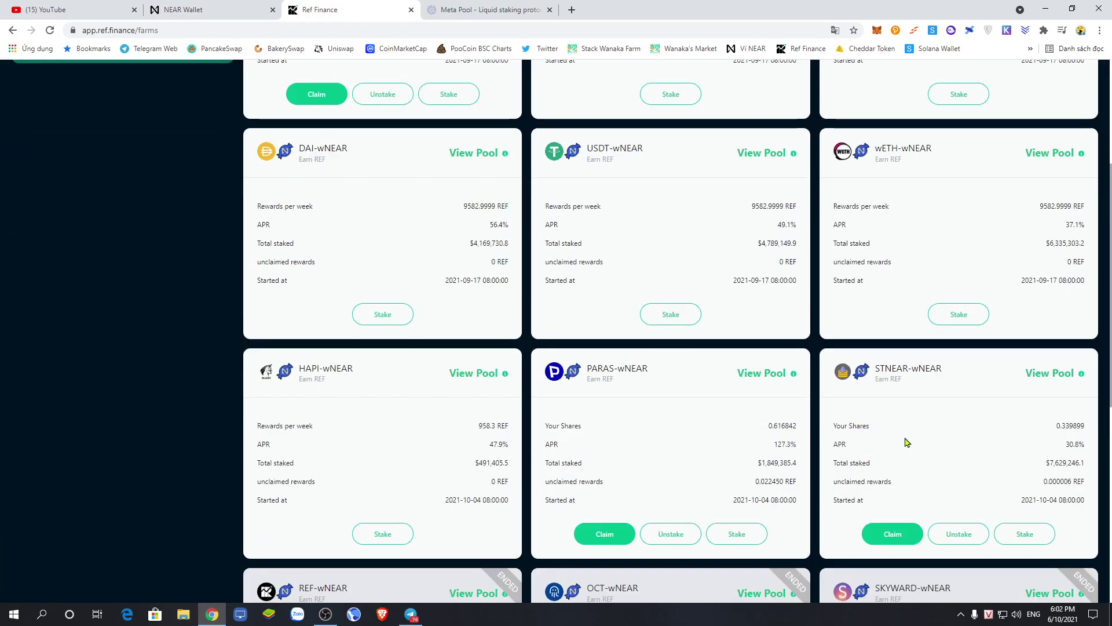
left_click_drag(897, 365, 934, 377)
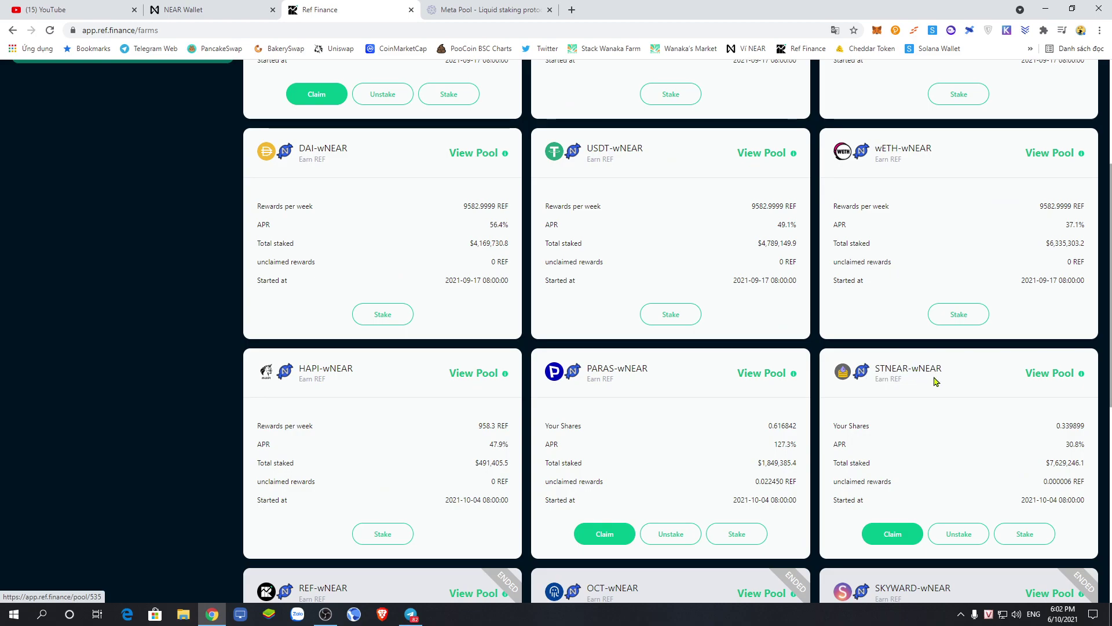
Step: Return to Meta Pool and review the stNEAR tokens and accumulated rewards on the Harvest page
left_click(499, 7)
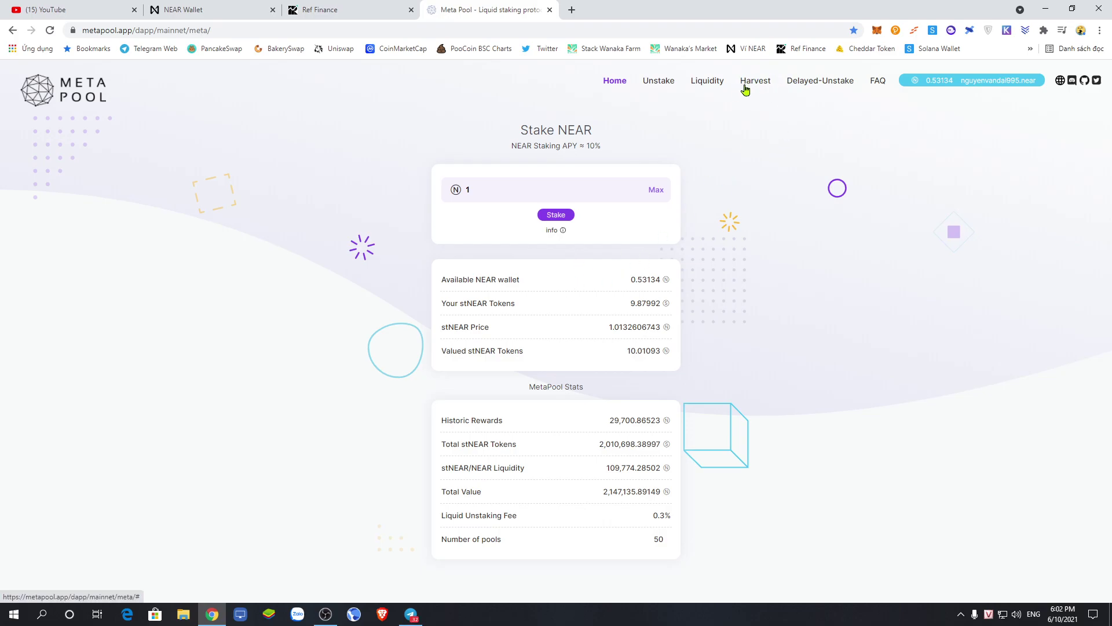
left_click(750, 83)
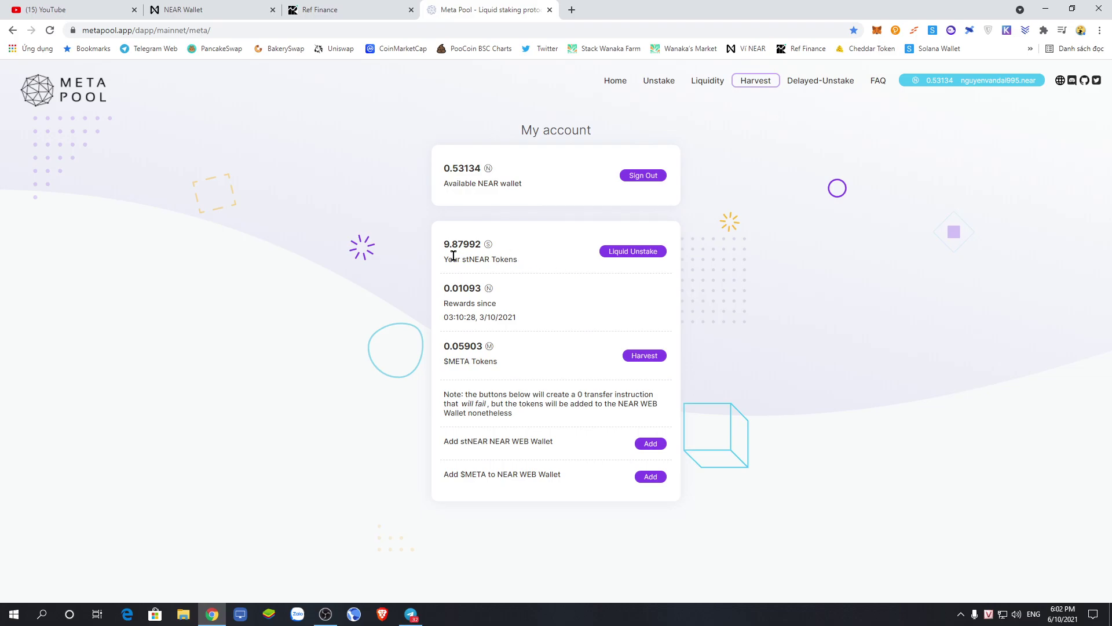
left_click_drag(444, 249, 499, 248)
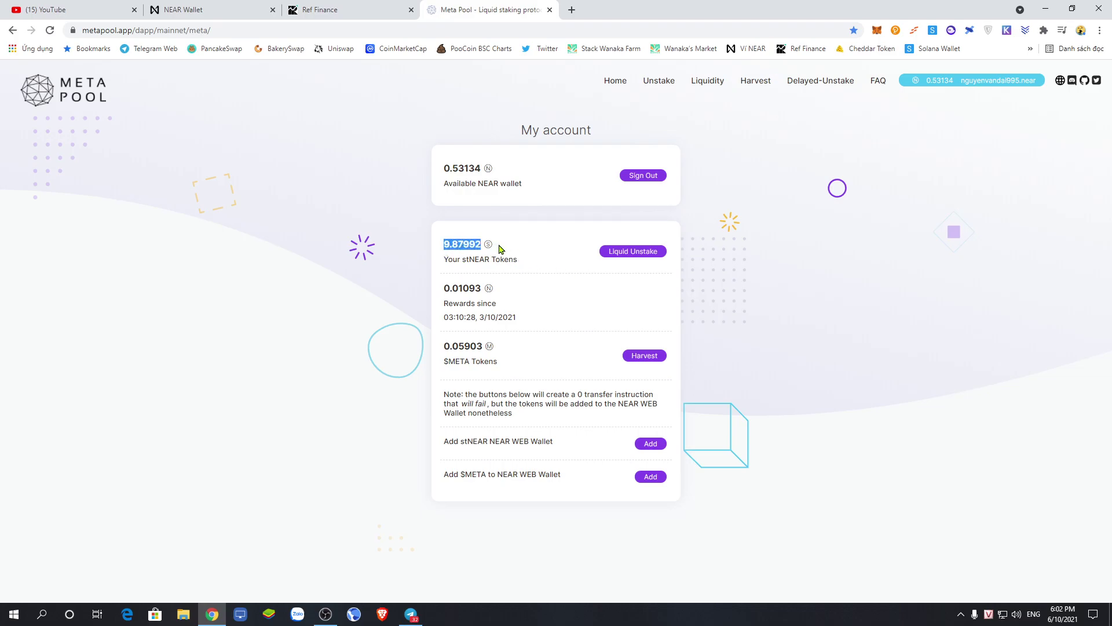
left_click_drag(444, 304, 501, 308)
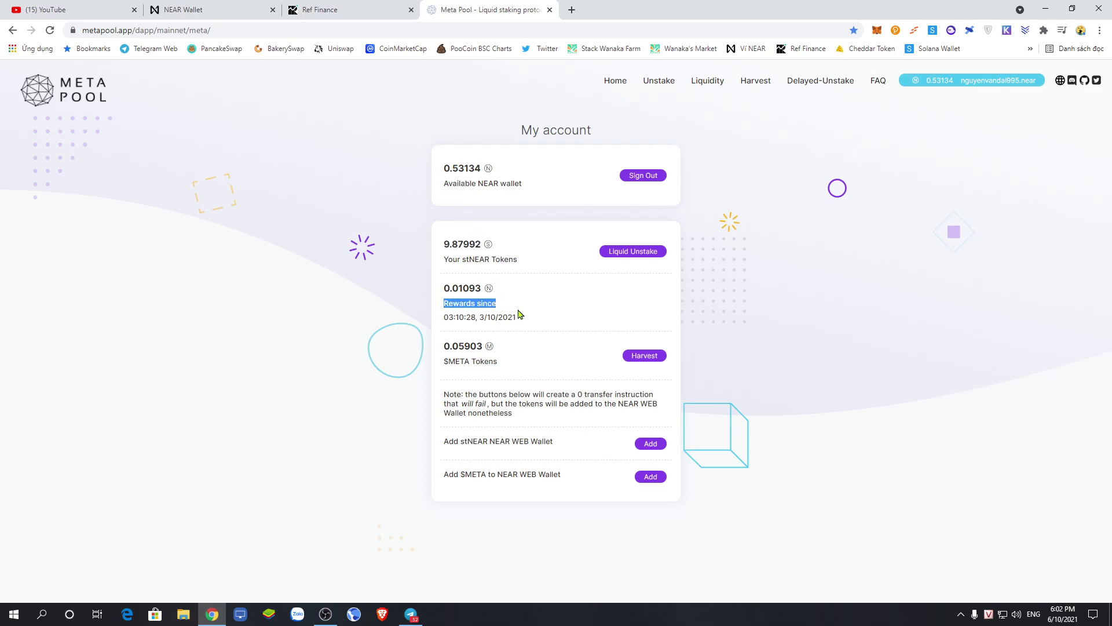
Step: Review the rewards since date and the $META token balance on the Meta Pool account page
left_click_drag(501, 367, 446, 361)
left_click(491, 316)
left_click_drag(502, 305, 443, 304)
left_click_drag(499, 362, 441, 363)
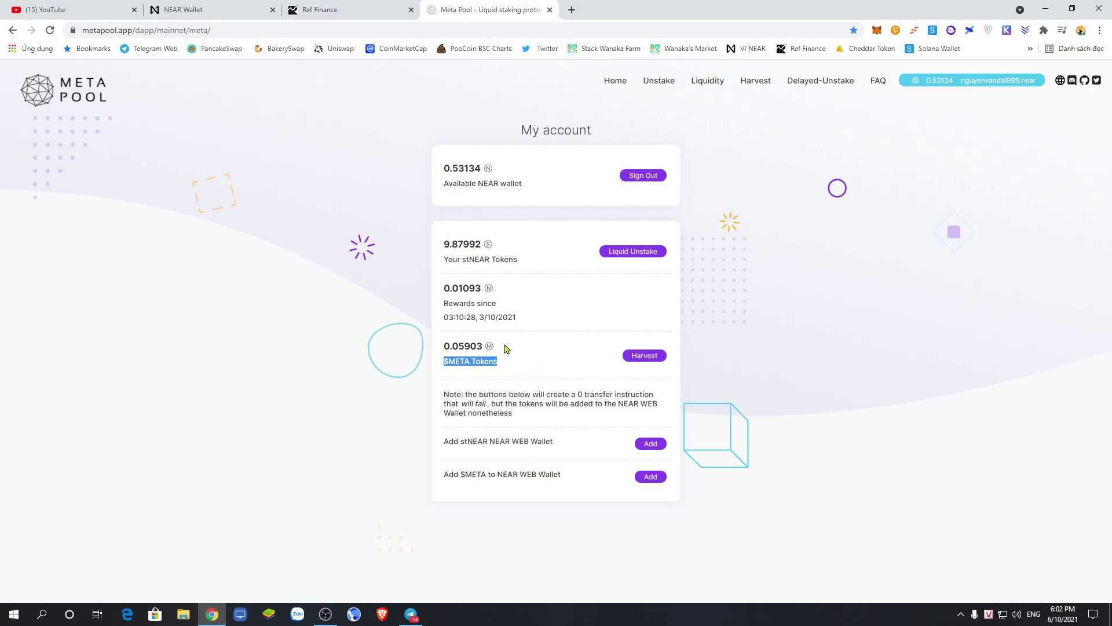
left_click(531, 354)
left_click_drag(445, 362, 526, 367)
Step: Fill the Liquid Unstake form with the maximum stNEAR amount and check the unstaking fee
left_click(657, 84)
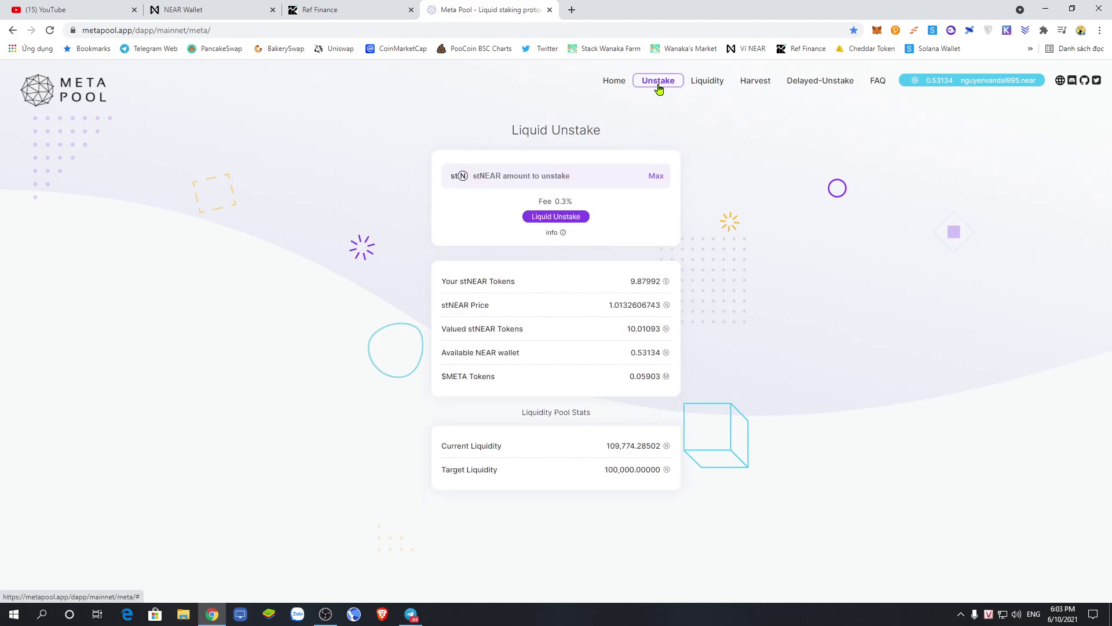
left_click(656, 176)
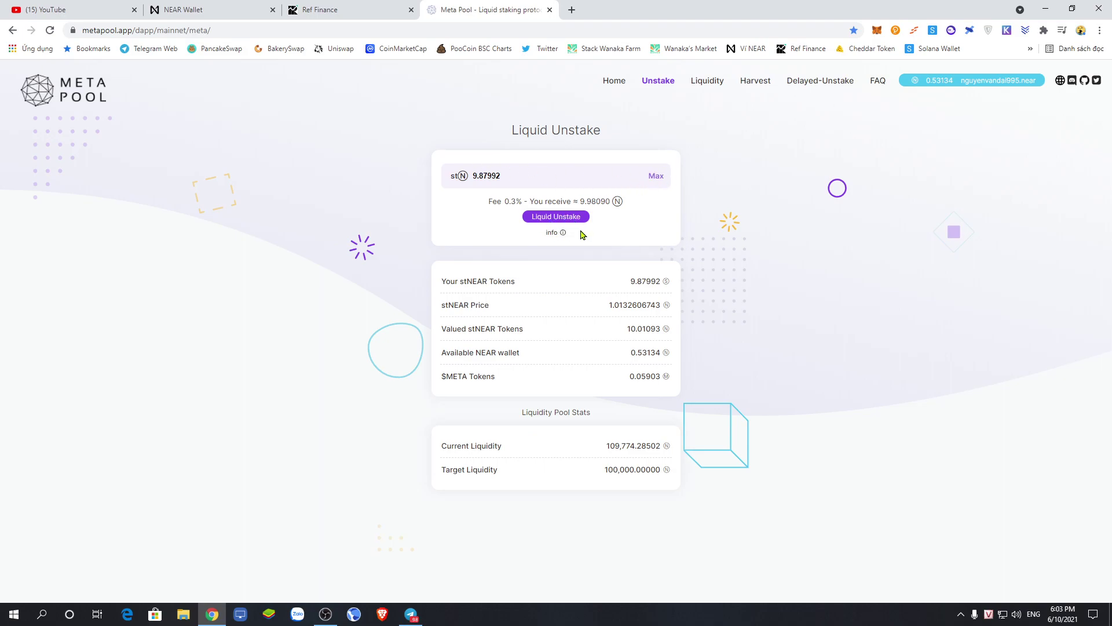
left_click_drag(489, 201, 508, 202)
left_click(732, 217)
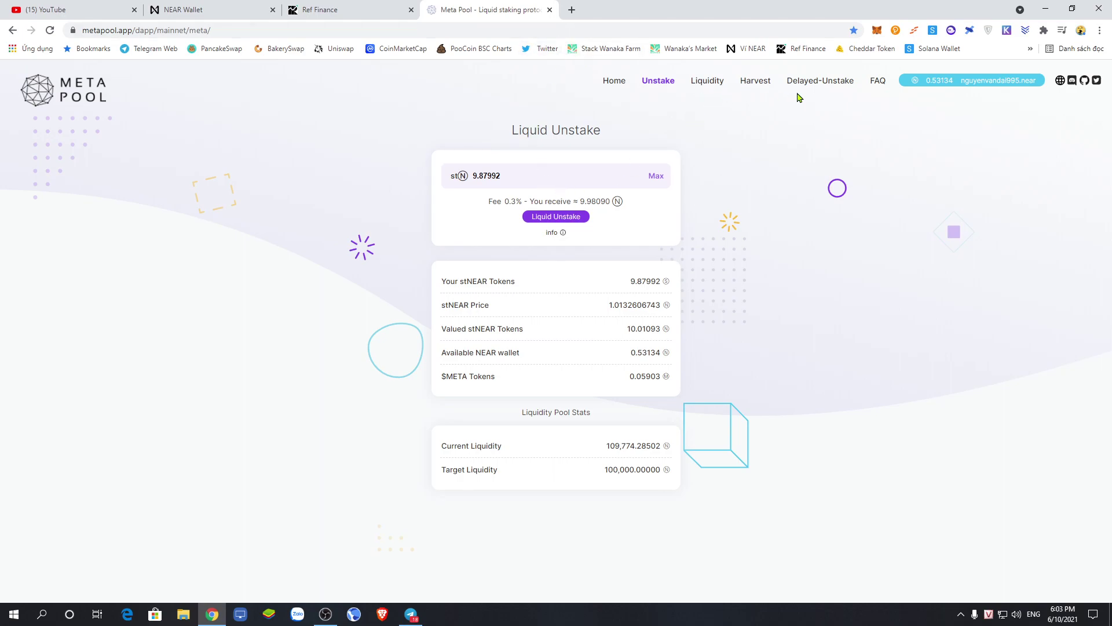
left_click(347, 9)
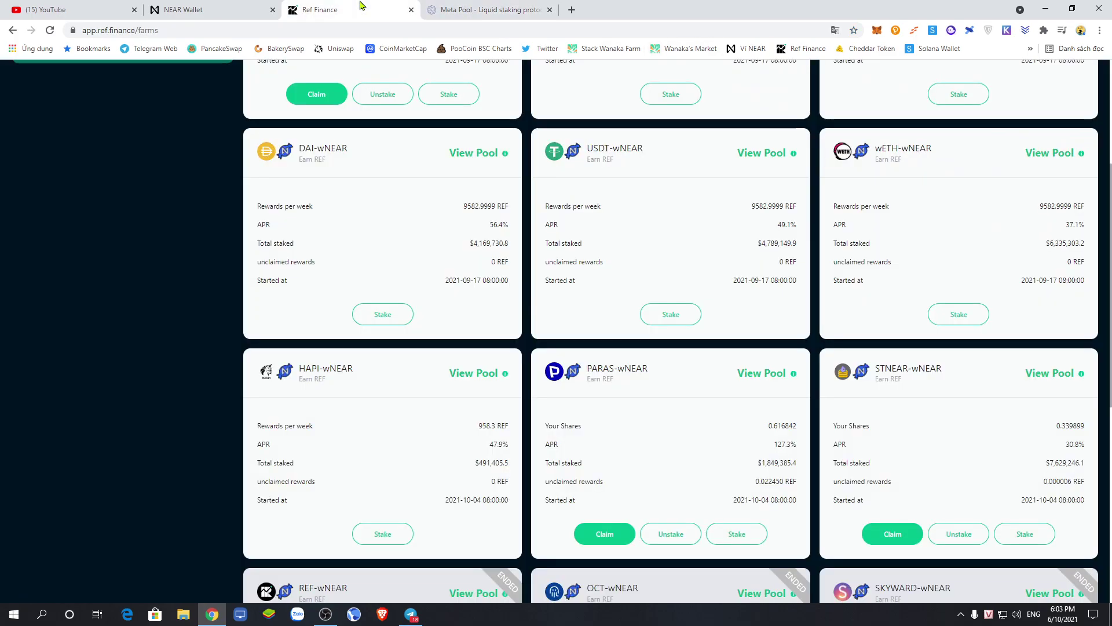
scroll(494, 222, "up", 4)
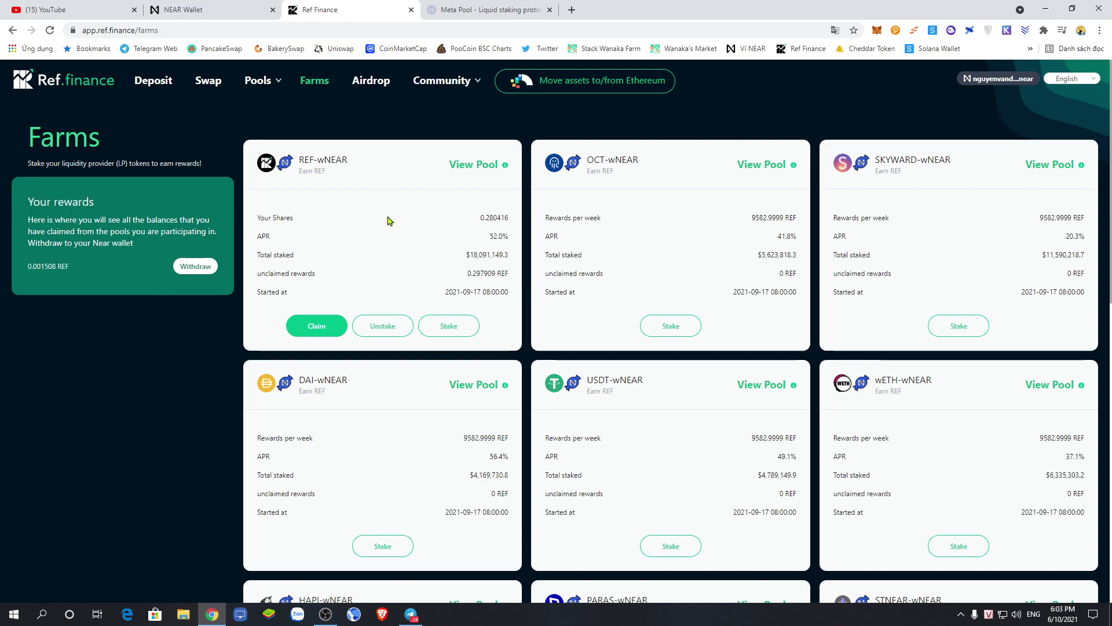
left_click(481, 7)
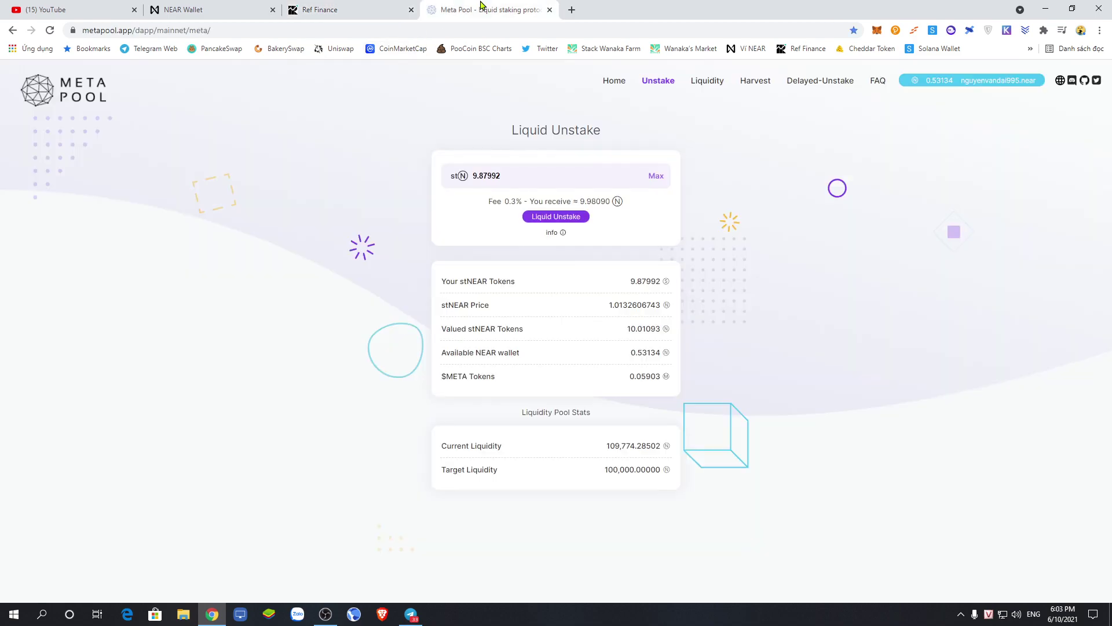
left_click(231, 7)
left_click(352, 7)
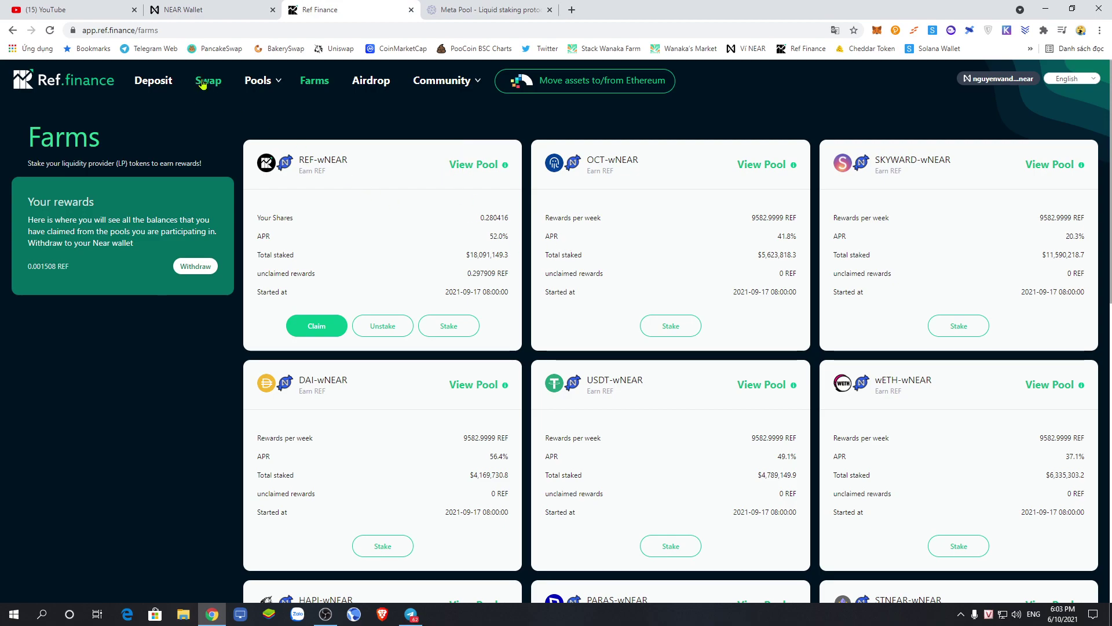
left_click(464, 8)
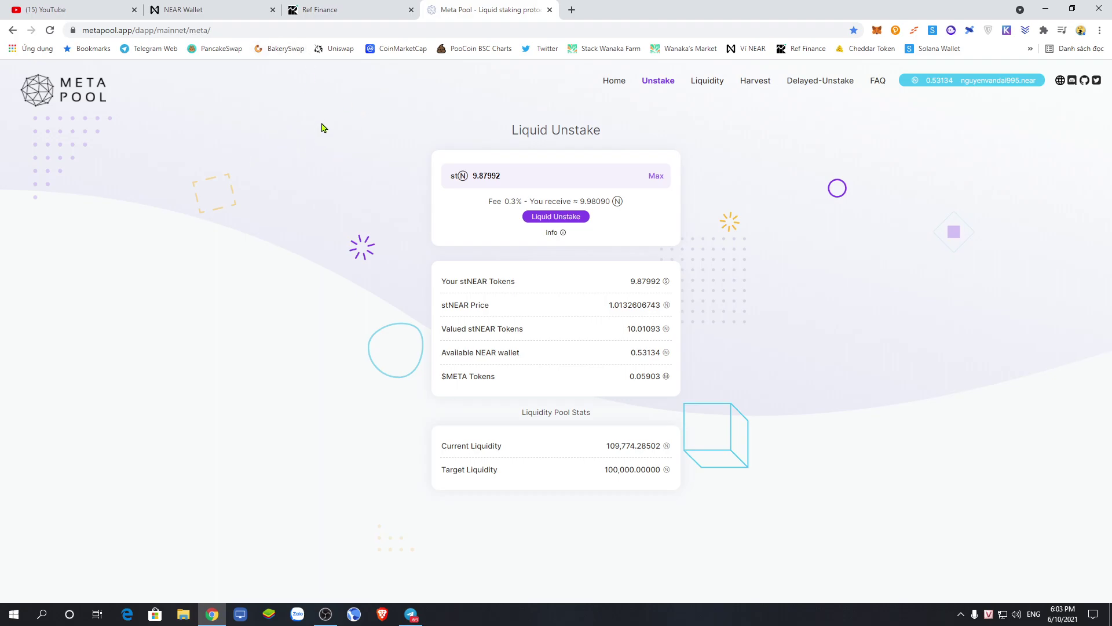
Step: Switch to Ref Finance and check whether the account has an airdrop claim
left_click(336, 8)
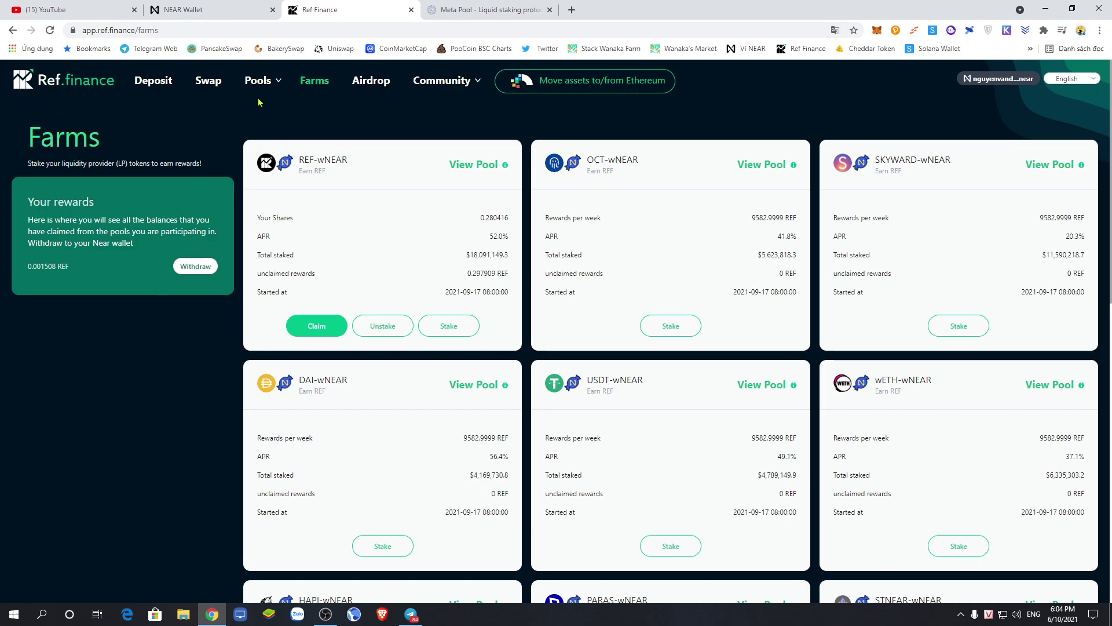
left_click(369, 81)
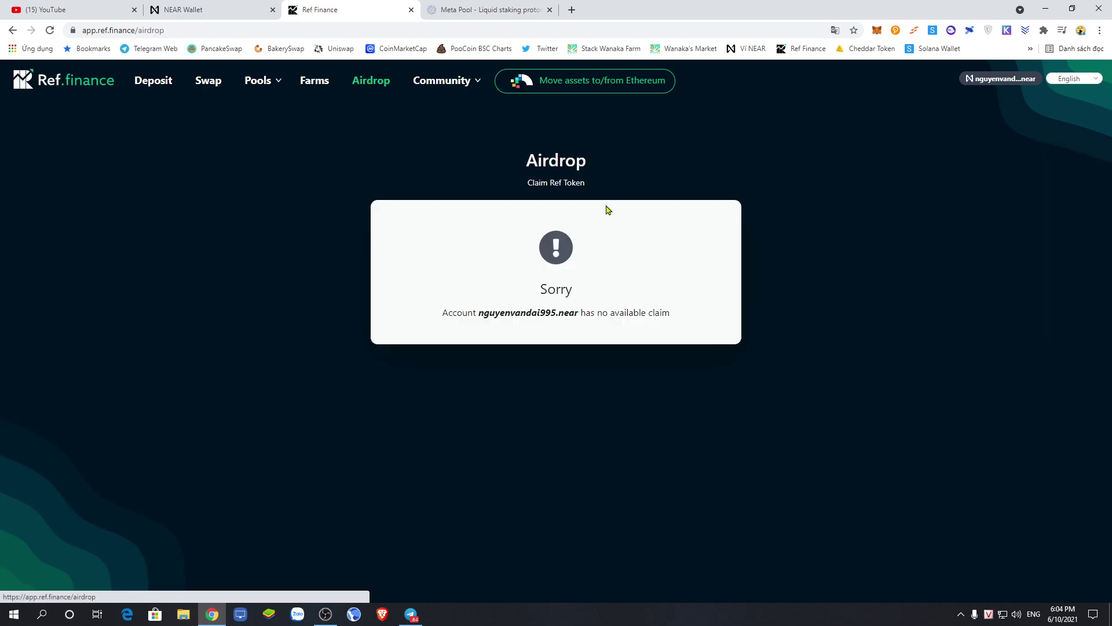
left_click_drag(426, 313, 682, 317)
left_click(647, 271)
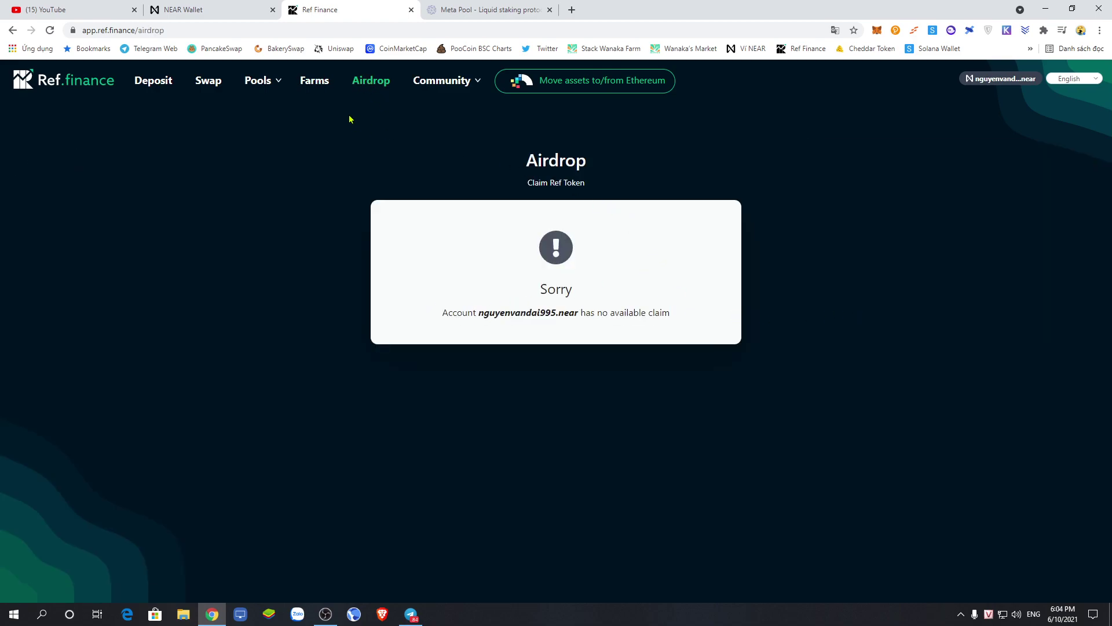
left_click(314, 81)
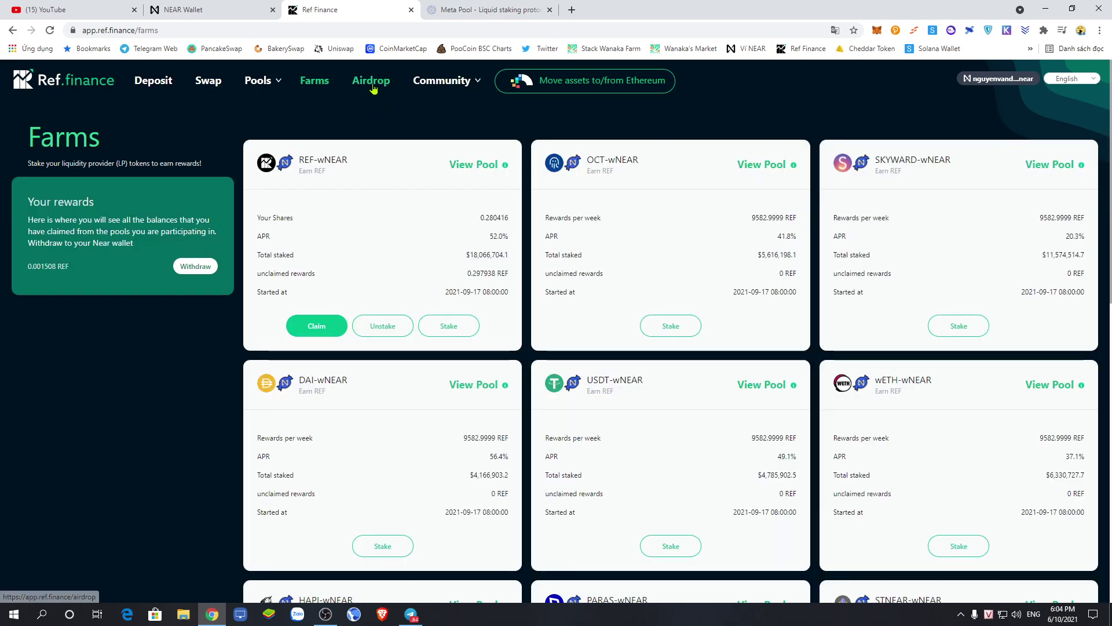
left_click(385, 82)
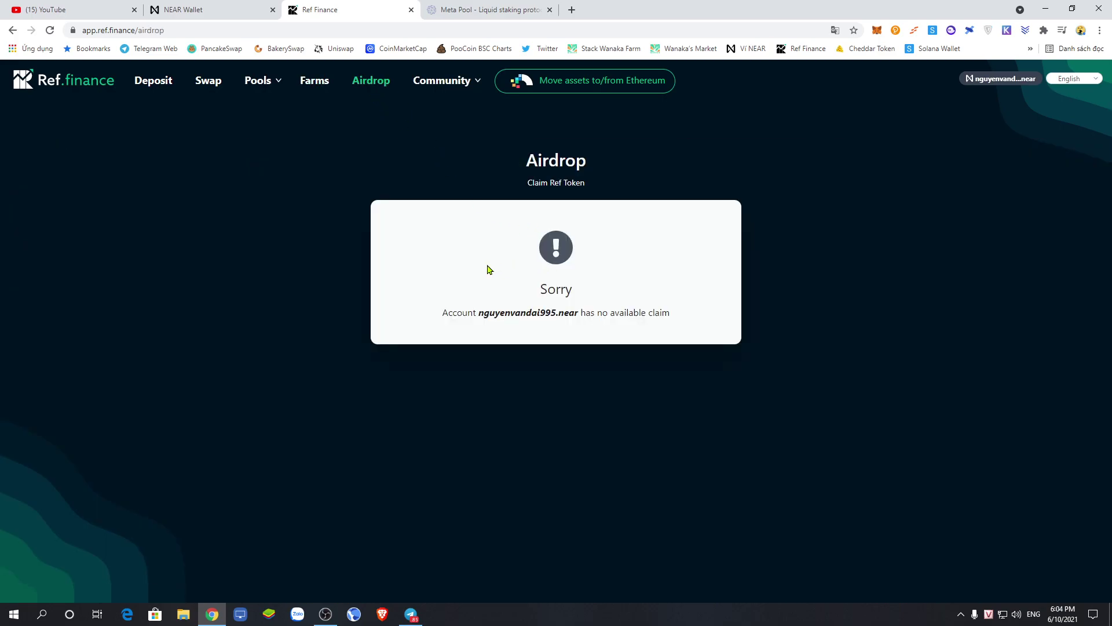
left_click(233, 7)
left_click(322, 13)
left_click(209, 95)
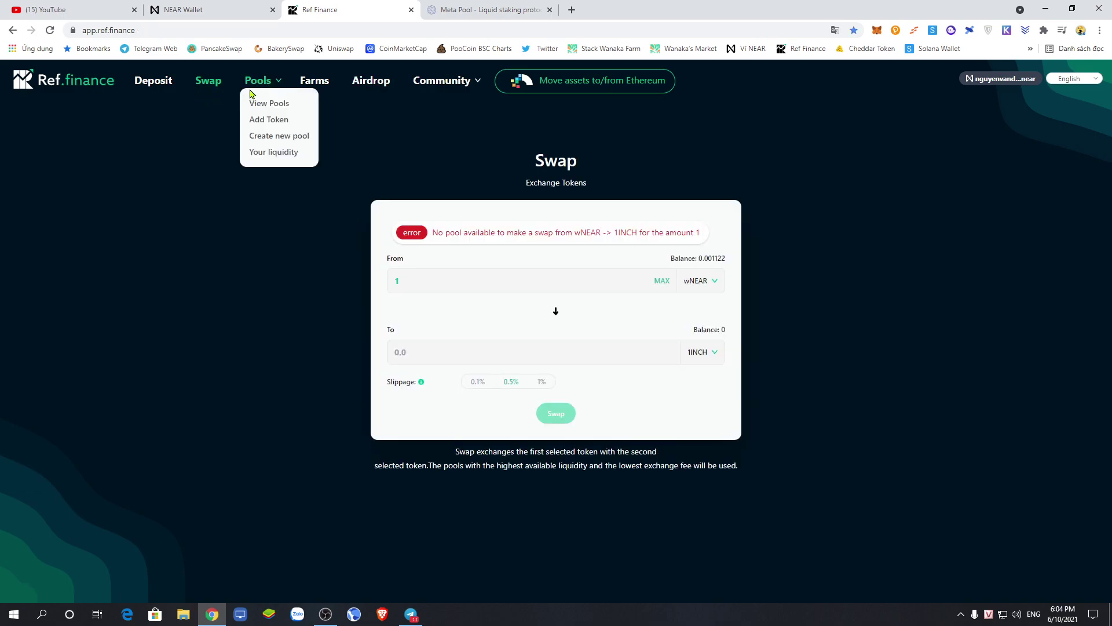
Step: Examine the wNEAR farms on Ref Finance, comparing their APR, total staked, shares and unclaimed rewards
mouse_move(255, 84)
left_click(321, 81)
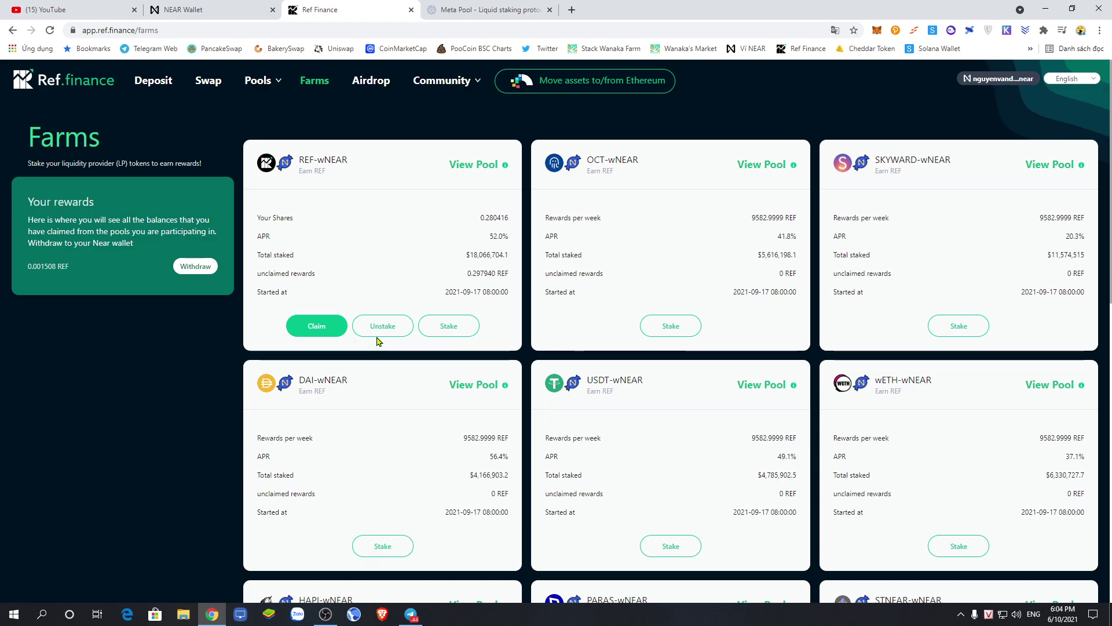
scroll(578, 353, "down", 3)
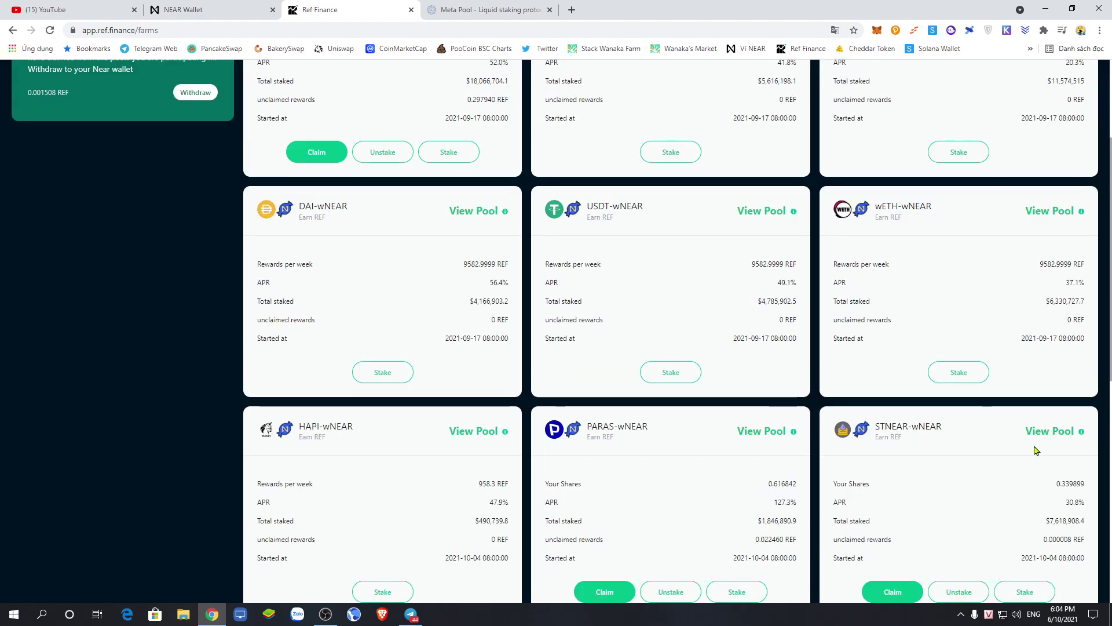
scroll(985, 414, "down", 3)
scroll(781, 310, "up", 6)
scroll(644, 347, "down", 3)
scroll(626, 348, "up", 3)
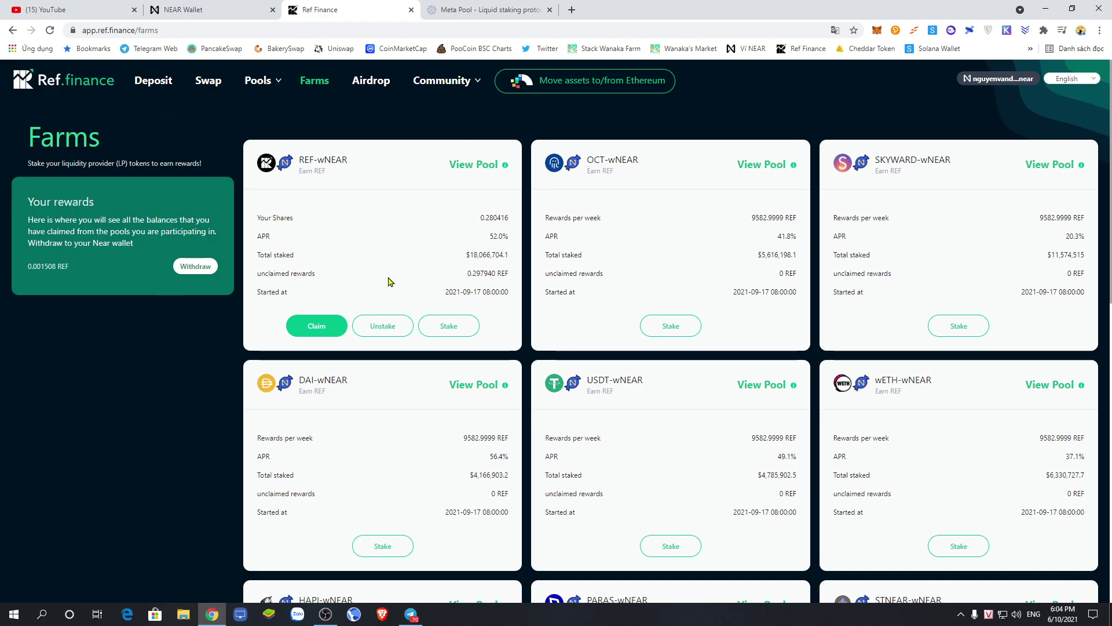
scroll(627, 360, "down", 3)
scroll(627, 359, "up", 3)
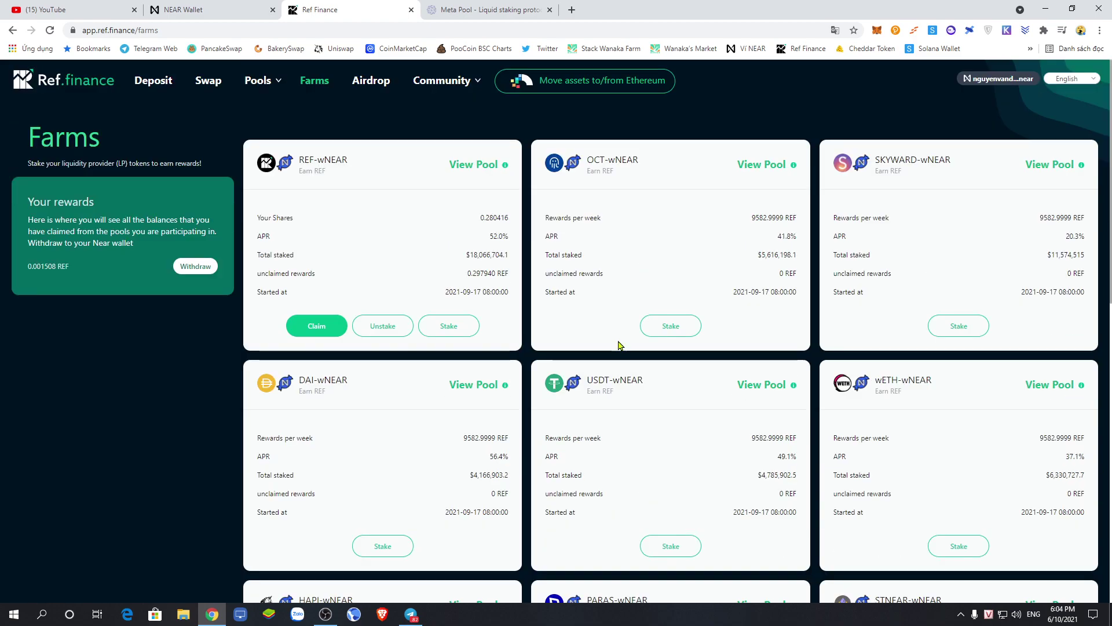
scroll(623, 356, "down", 3)
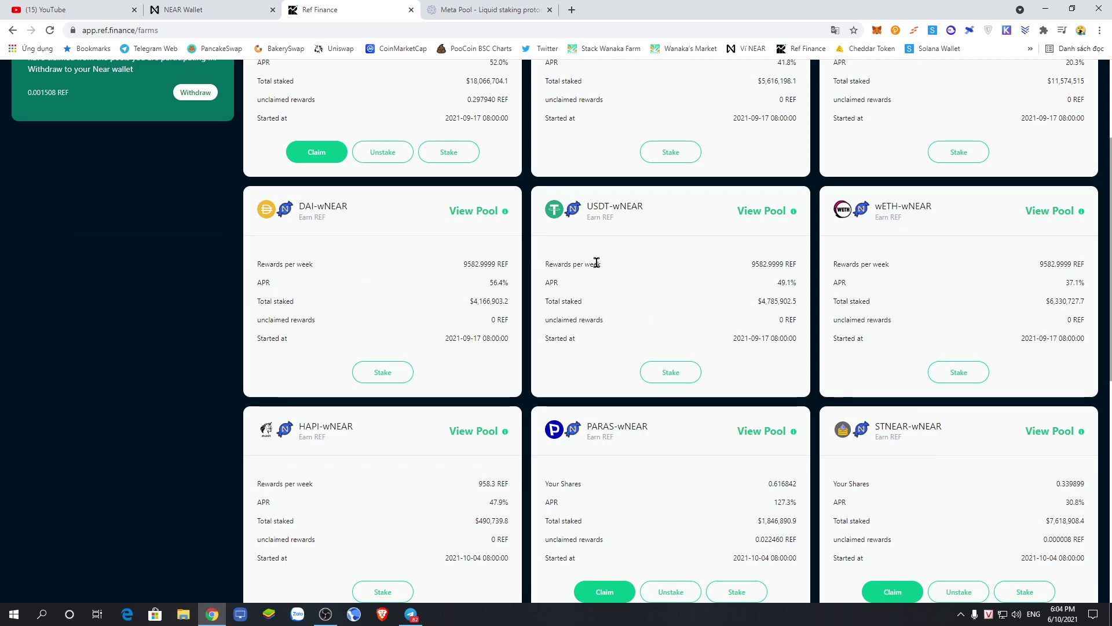
scroll(574, 296, "up", 3)
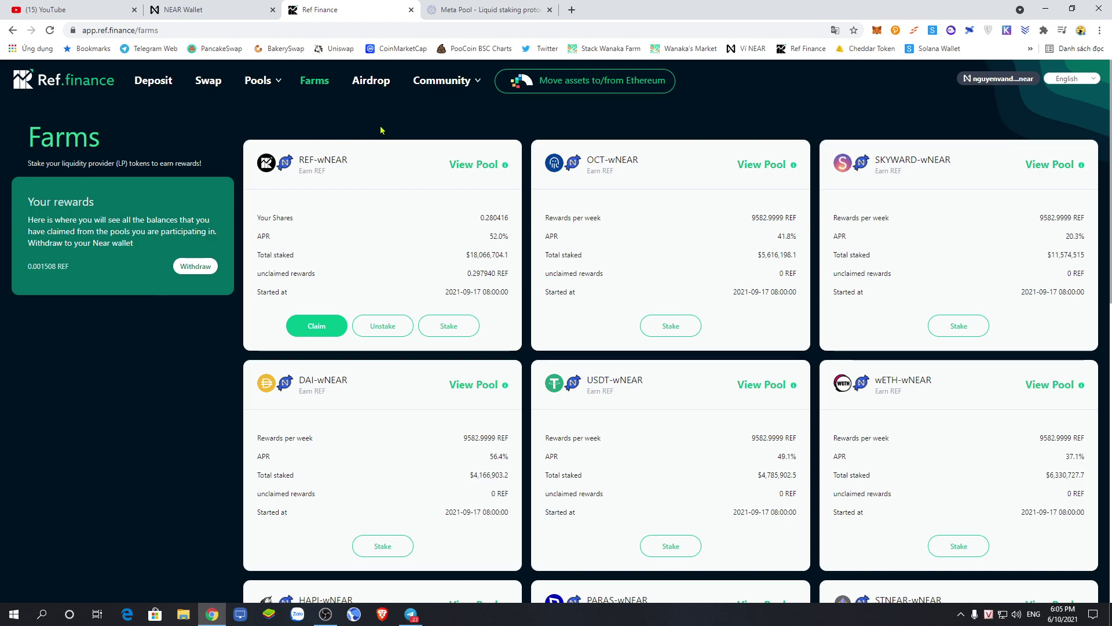
scroll(672, 325, "down", 3)
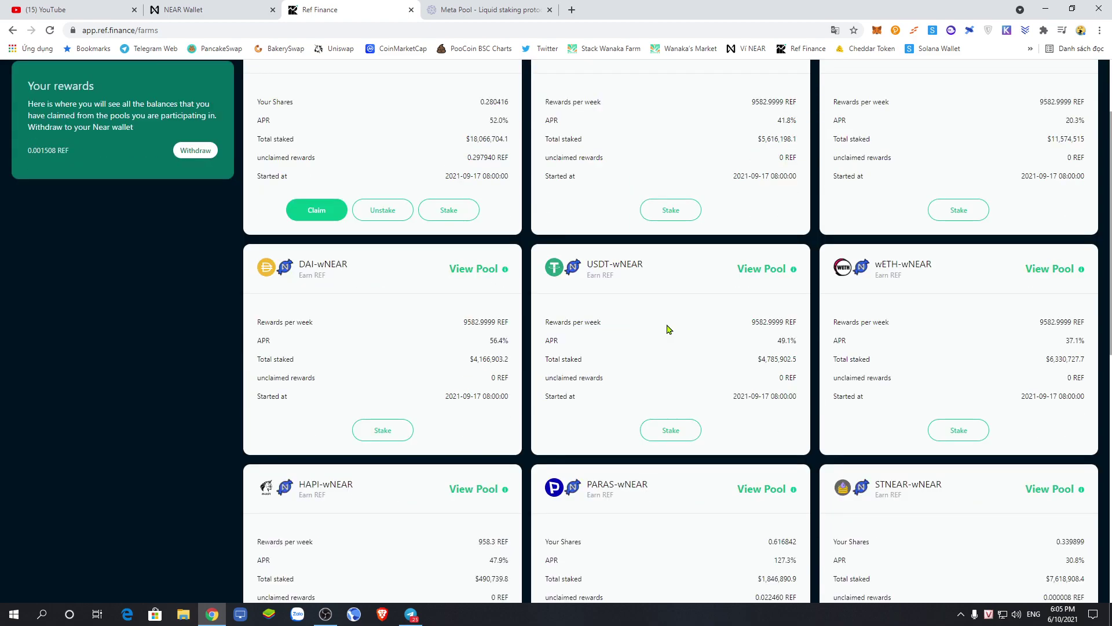
scroll(633, 321, "down", 3)
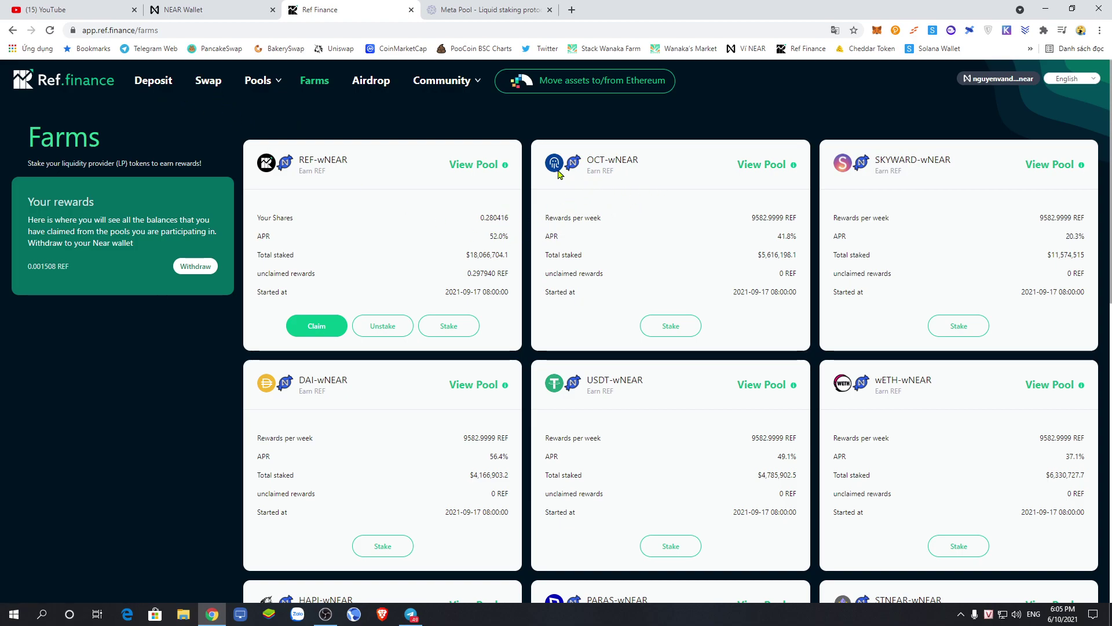
Step: Set up a swap from wNEAR to OCT with an amount of 0,1 wNEAR
left_click(201, 81)
left_click(699, 284)
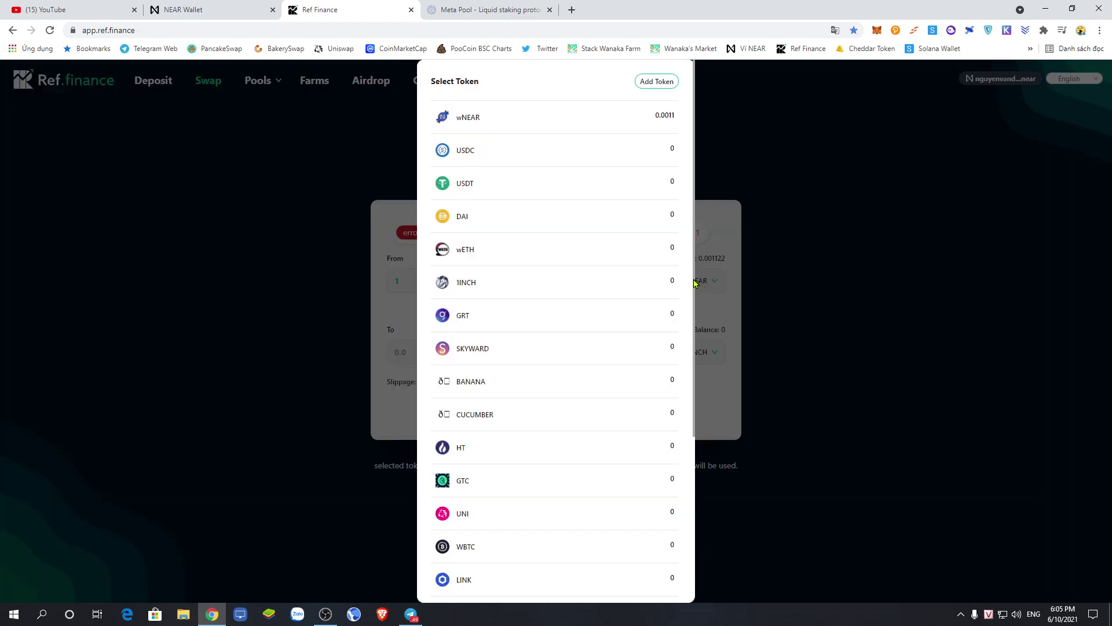
left_click(528, 129)
left_click(706, 351)
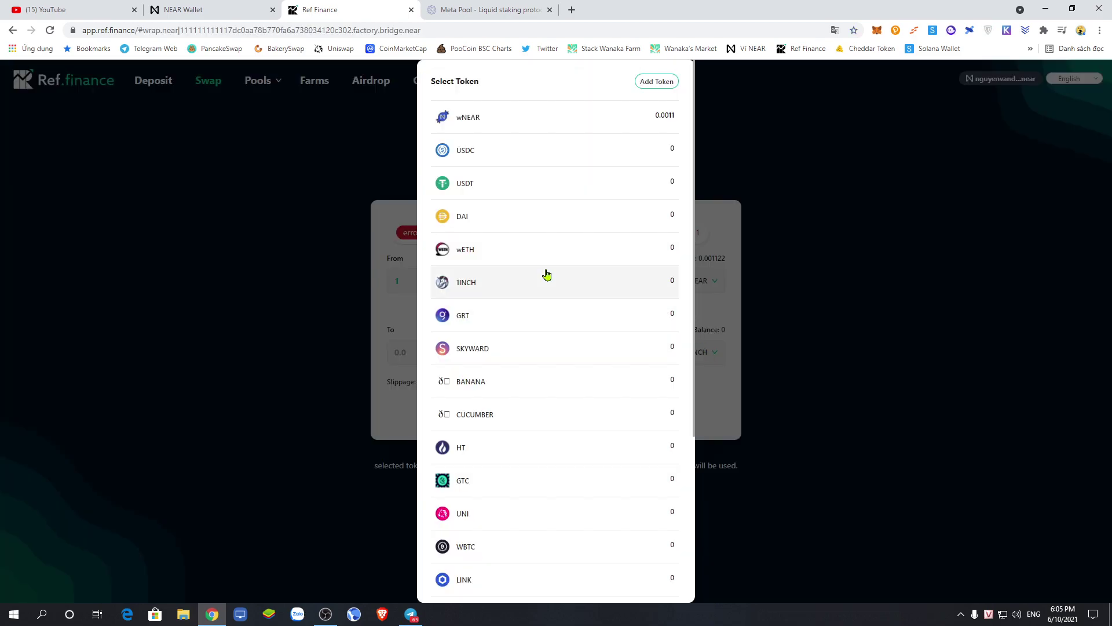
scroll(529, 330, "down", 1)
scroll(522, 339, "down", 3)
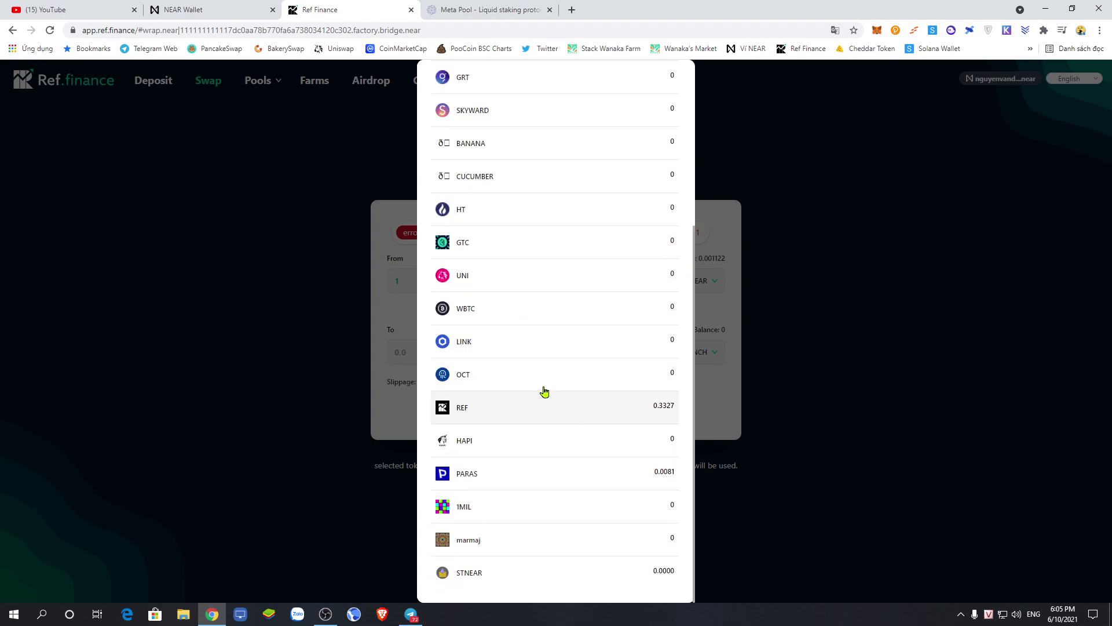
left_click(461, 375)
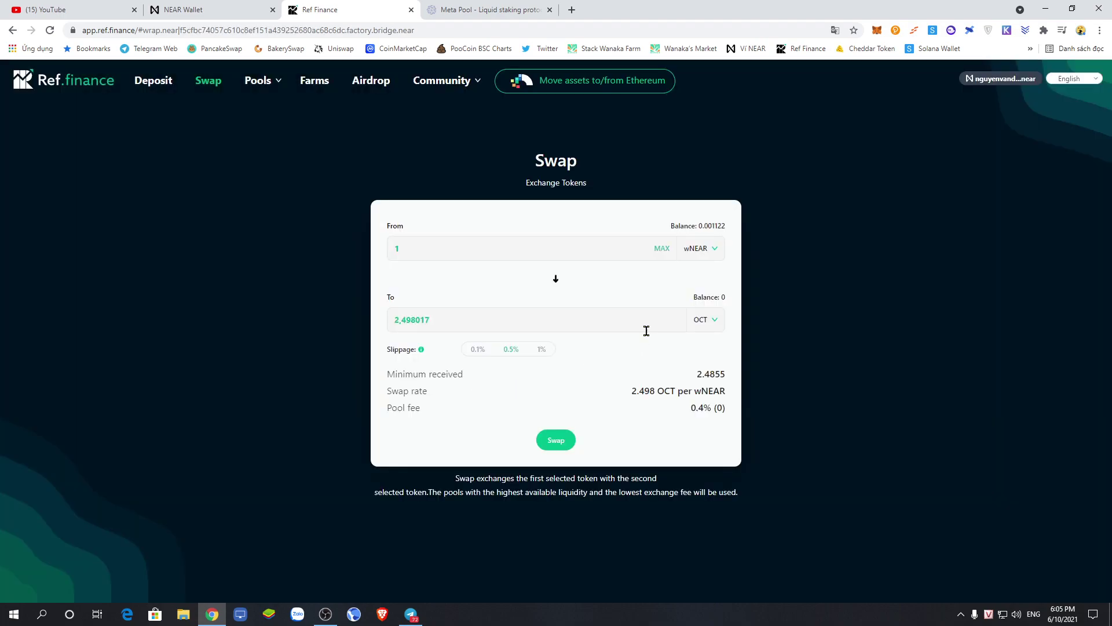
left_click(454, 249)
key("BackSpace")
type("0,1")
Step: Open the details of the OCT-wNEAR pool from the list of liquidity pools
mouse_move(261, 83)
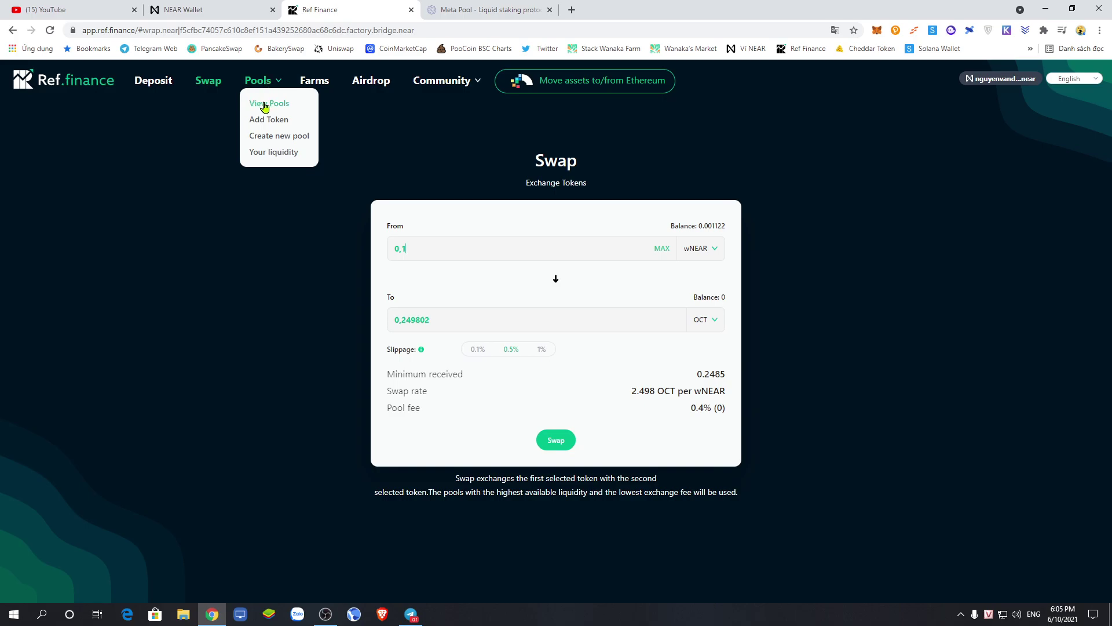
left_click(270, 105)
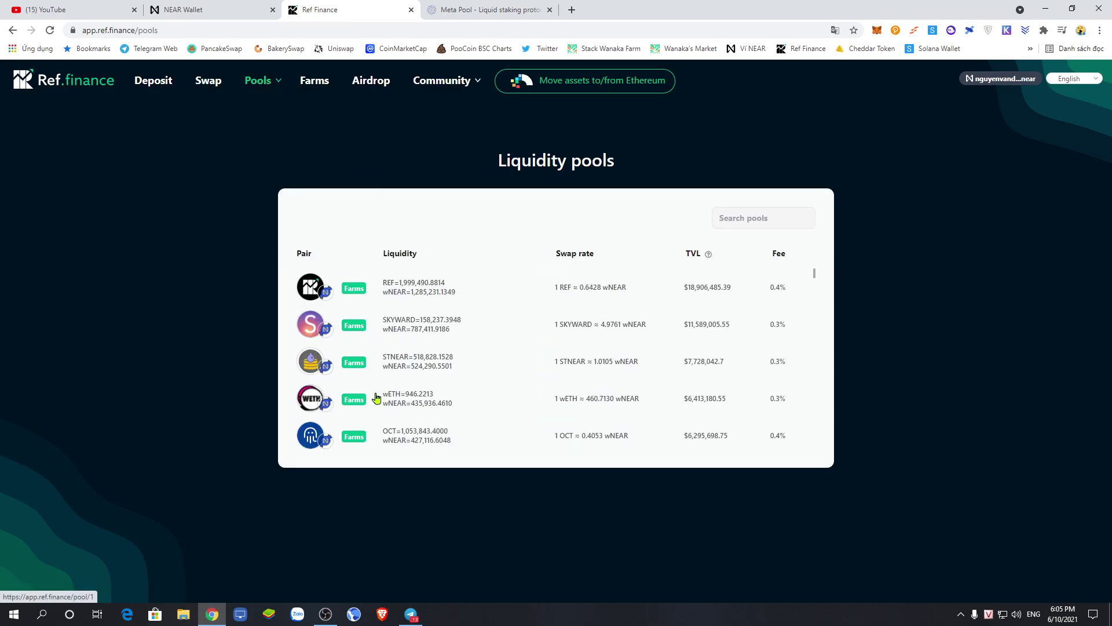
scroll(376, 394, "down", 1)
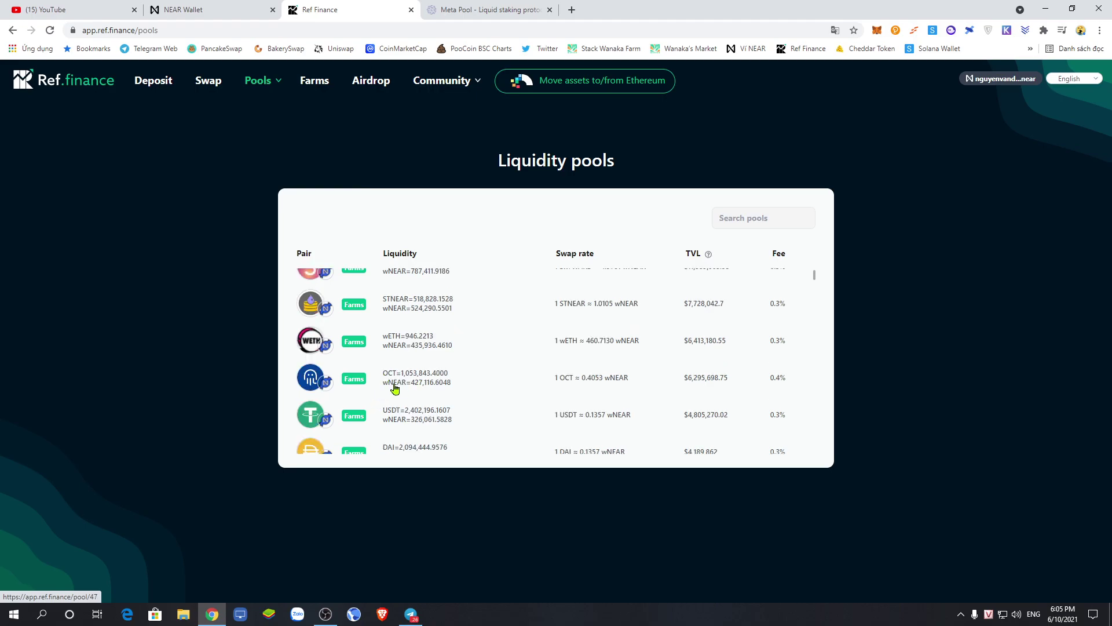
left_click(408, 382)
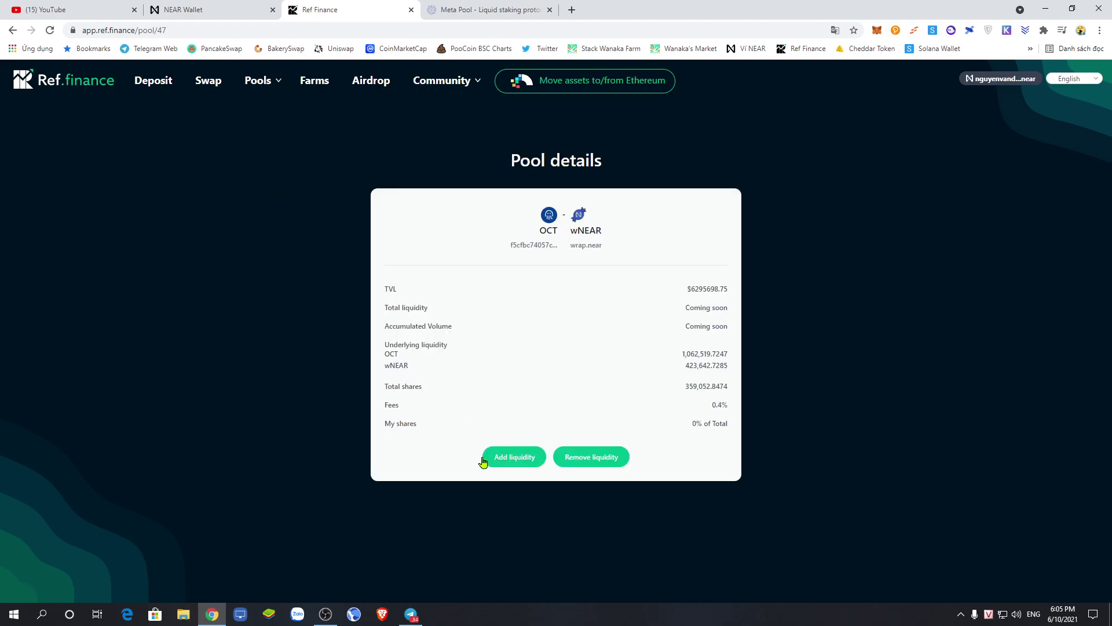
Step: Fill the OCT-wNEAR add-liquidity form with the maximum OCT amount, and close it without submitting
left_click(511, 457)
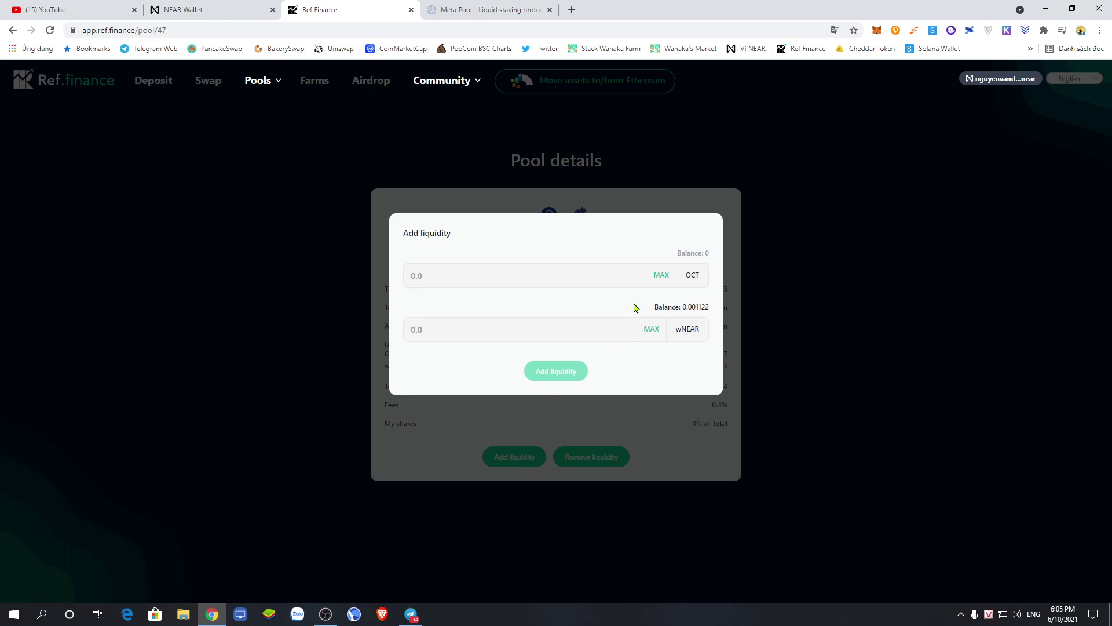
left_click(661, 275)
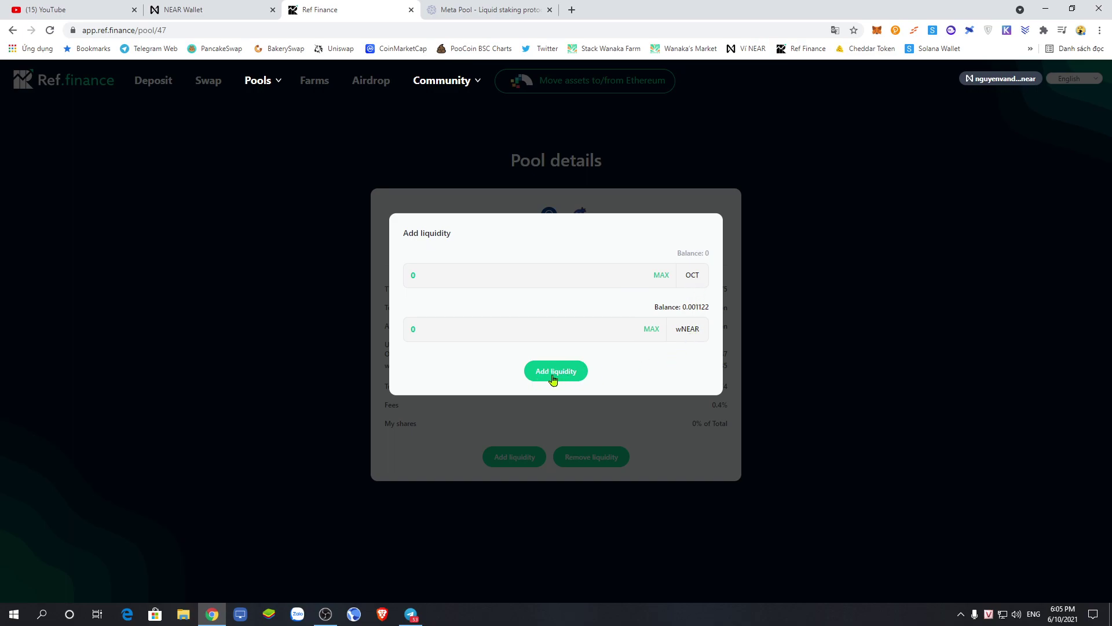
left_click(658, 445)
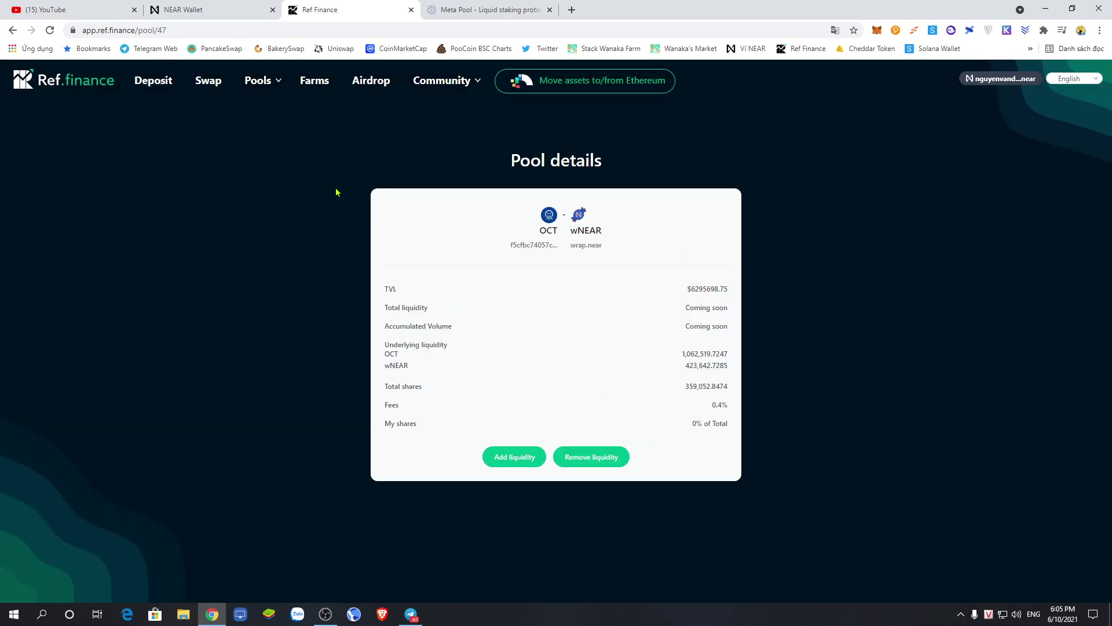
Step: Try to stake the maximum available OCT-wNEAR balance in its farm
left_click(316, 84)
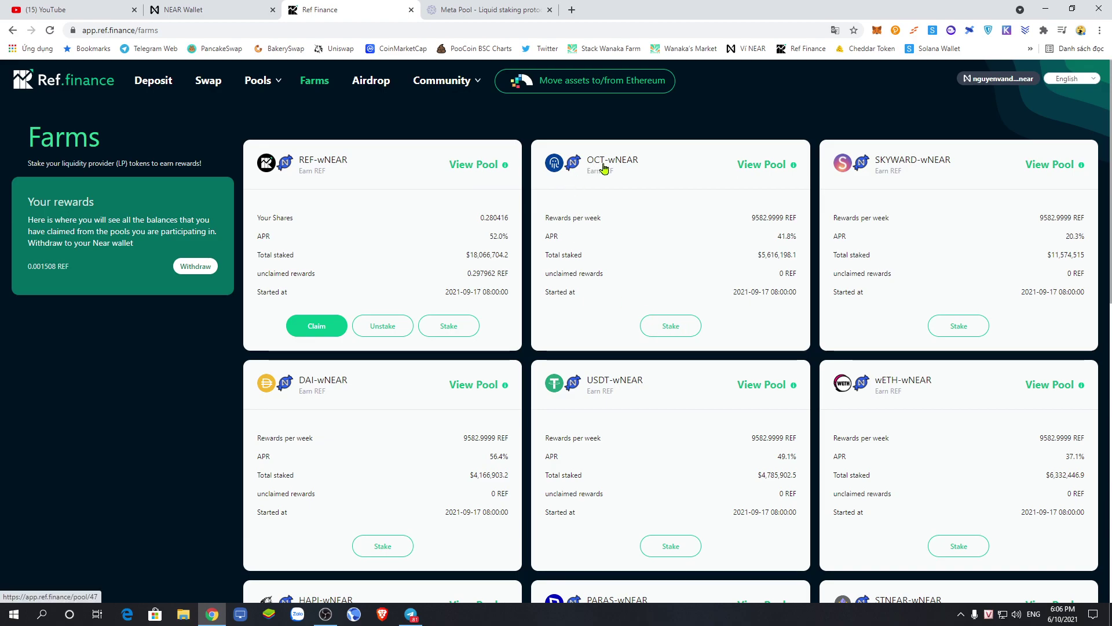
left_click(672, 328)
left_click(664, 314)
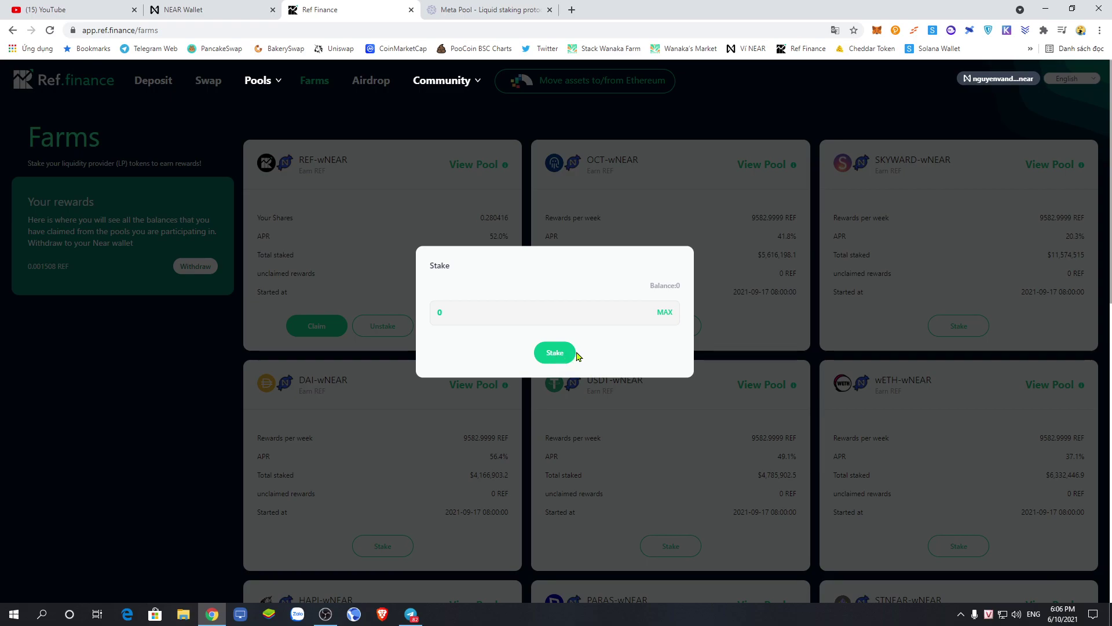
left_click(549, 343)
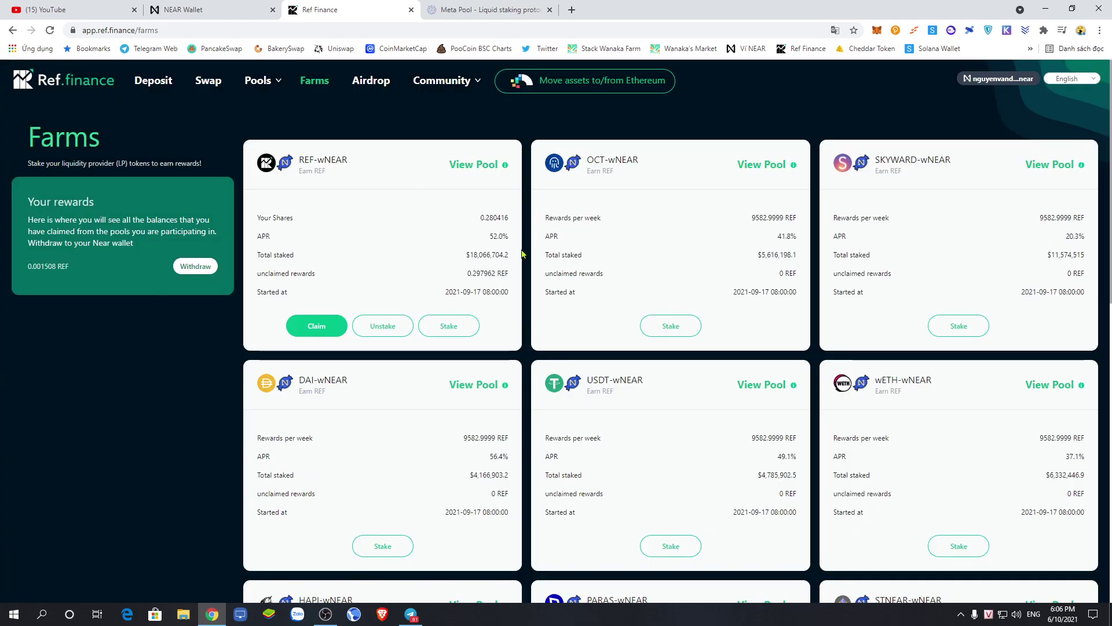
left_click(457, 13)
left_click(297, 7)
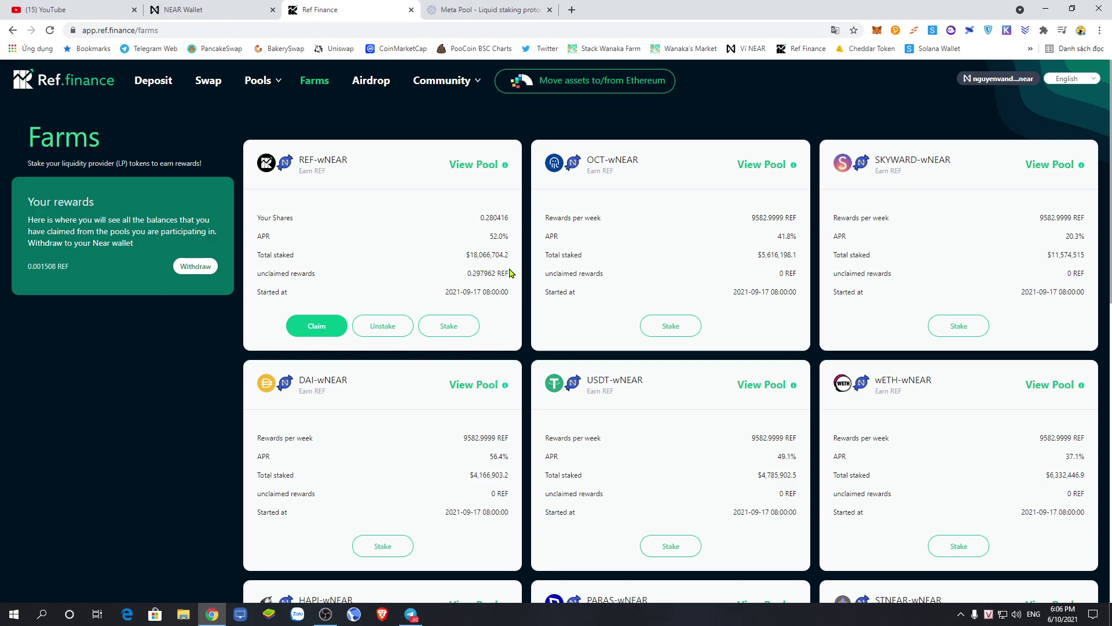
scroll(500, 490, "down", 2)
scroll(486, 475, "up", 2)
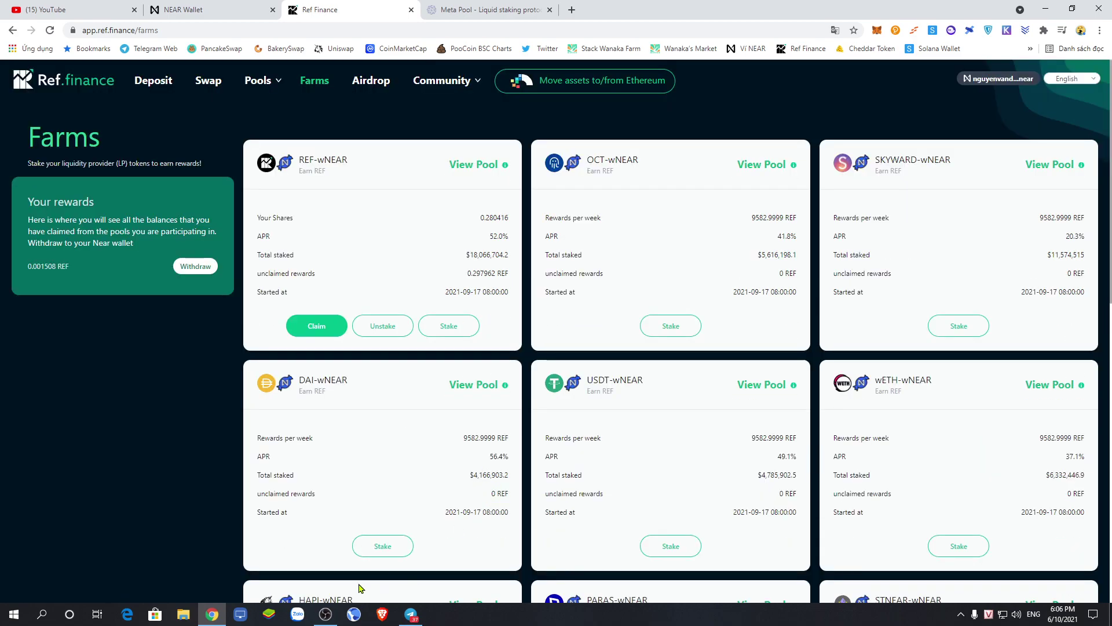